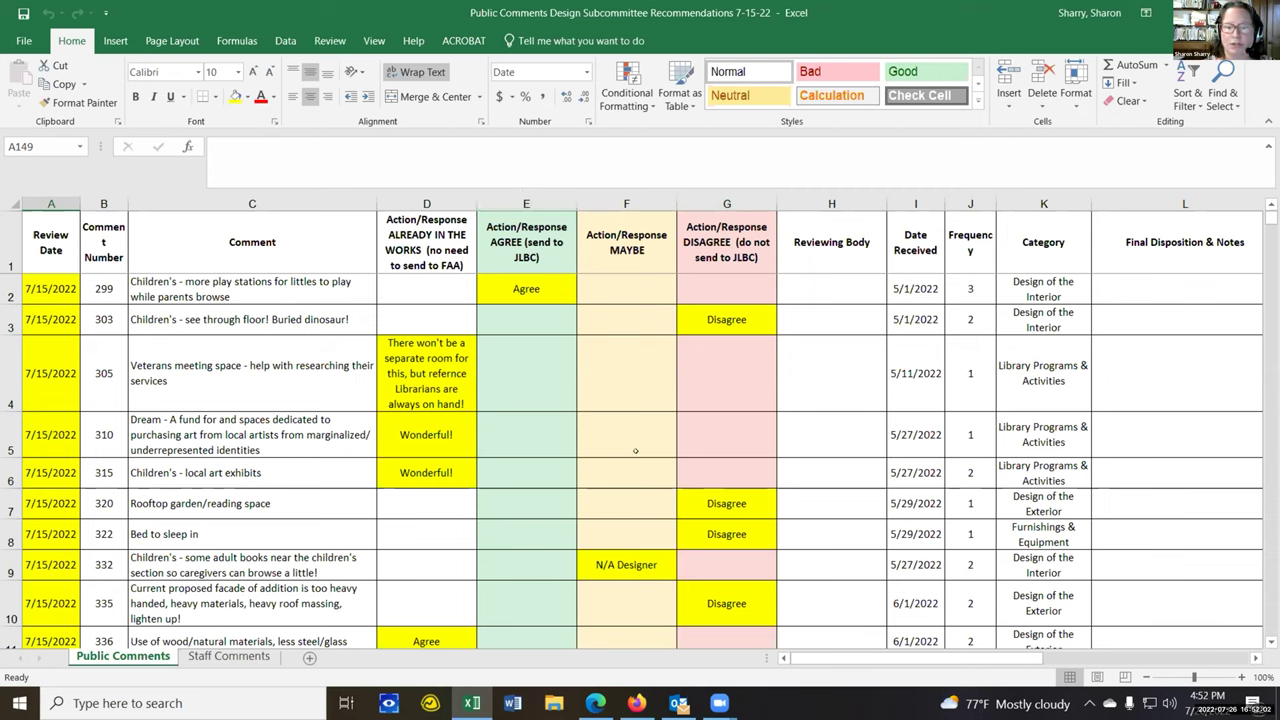
Review the MAYBE responses for comment 332 on adult books and comments 353 and 354 on solar and roof design.
left_click(635, 561)
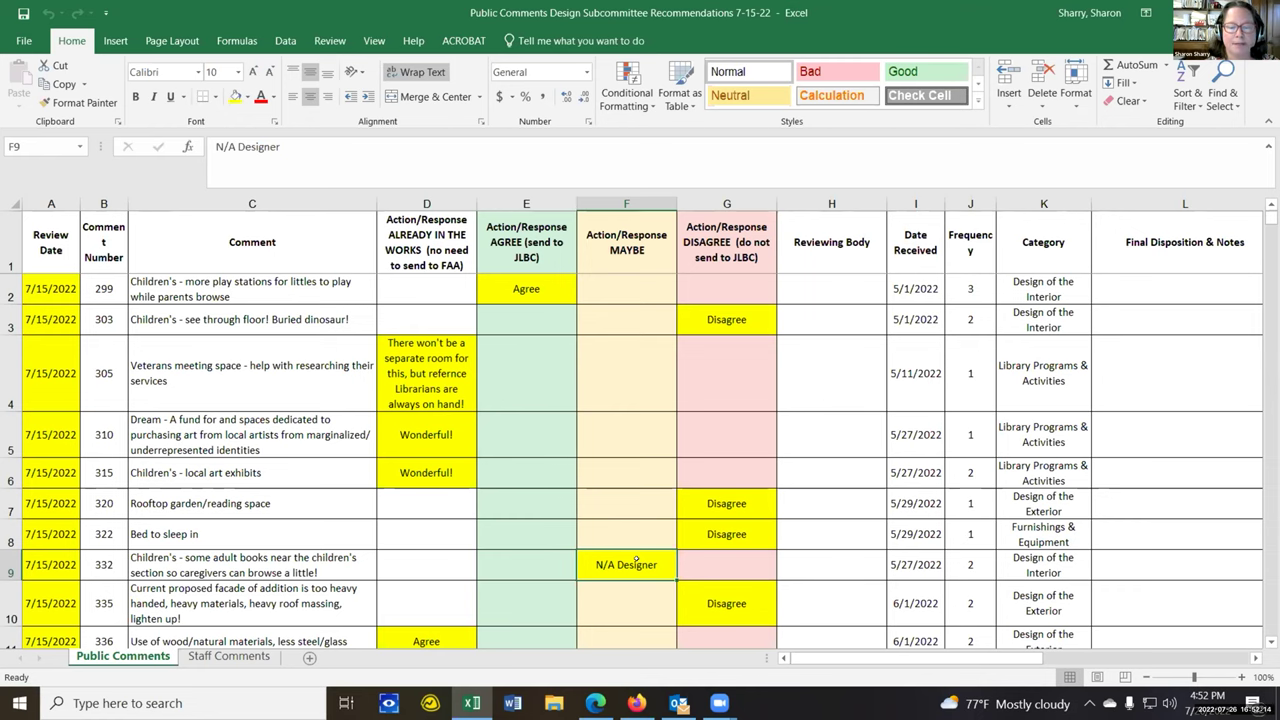
scroll(636, 559, "down", 3)
scroll(640, 559, "up", 3)
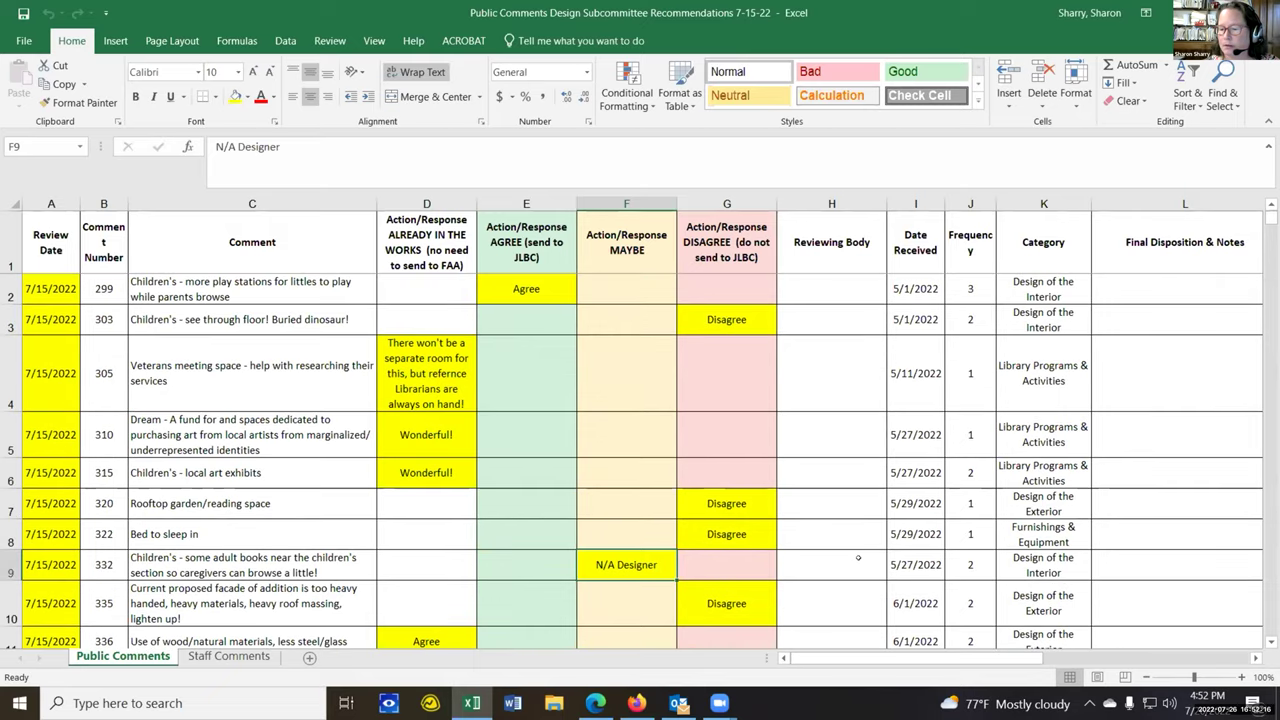
scroll(858, 558, "down", 3)
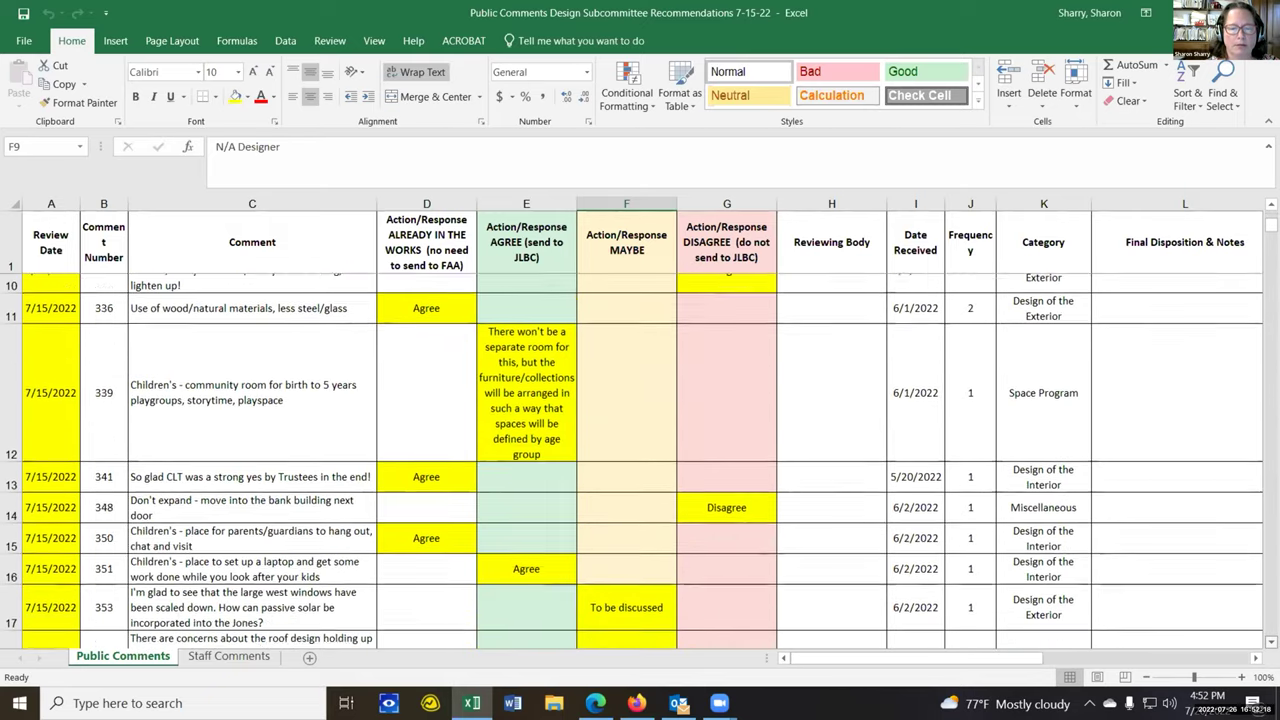
scroll(632, 461, "down", 2)
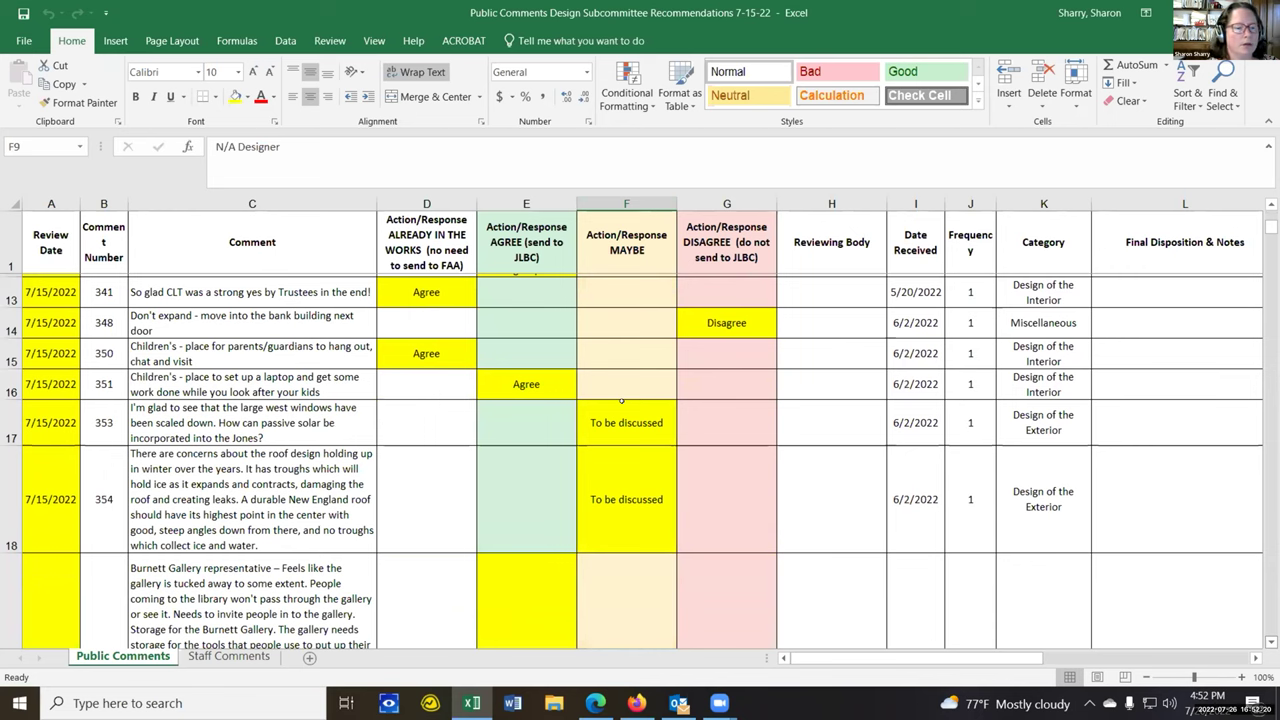
left_click(621, 400)
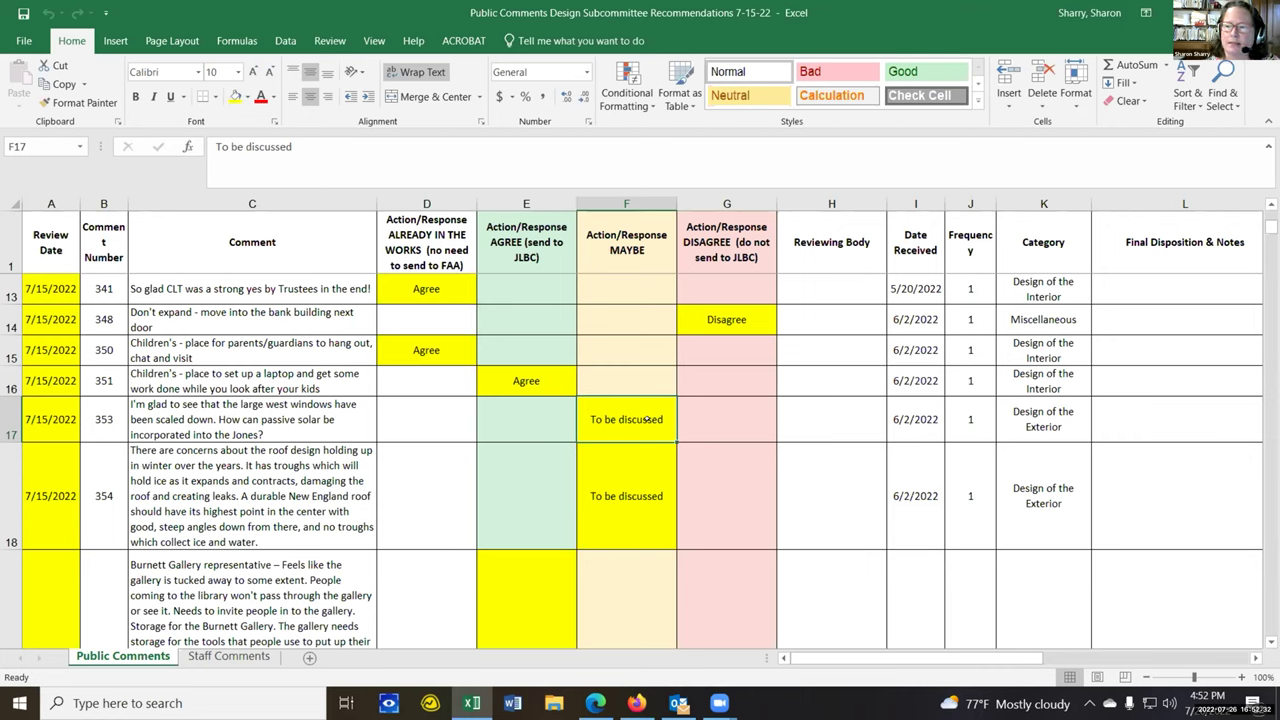
left_click(635, 483)
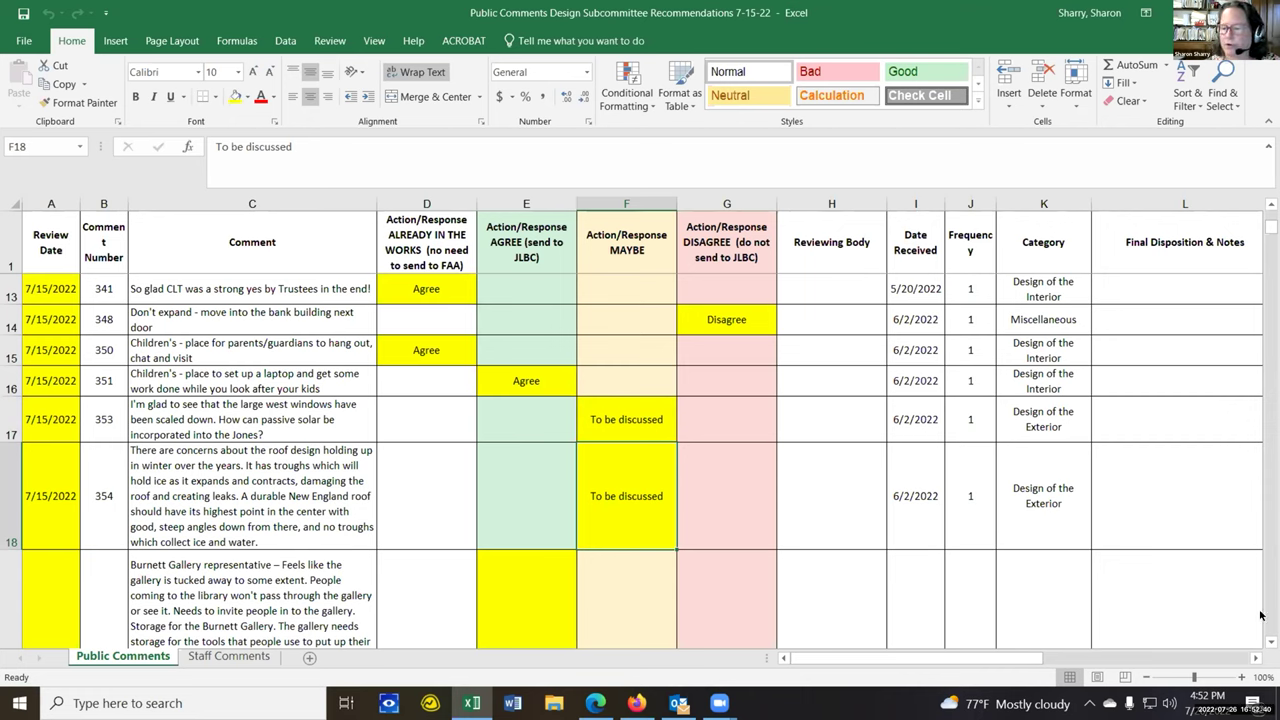
Review the MAYBE responses for the teen comments 388 (snack corner) and 390 (deck or porch).
scroll(1262, 616, "down", 3)
scroll(634, 462, "down", 4)
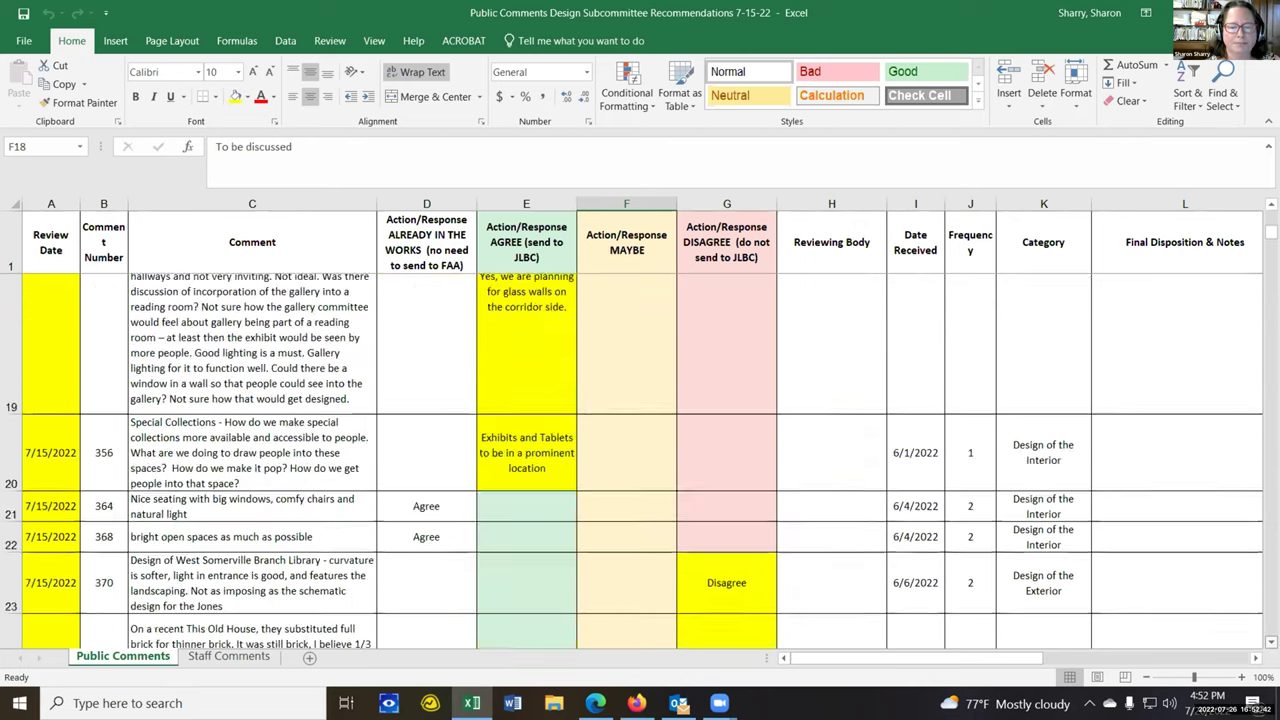
scroll(634, 462, "down", 1)
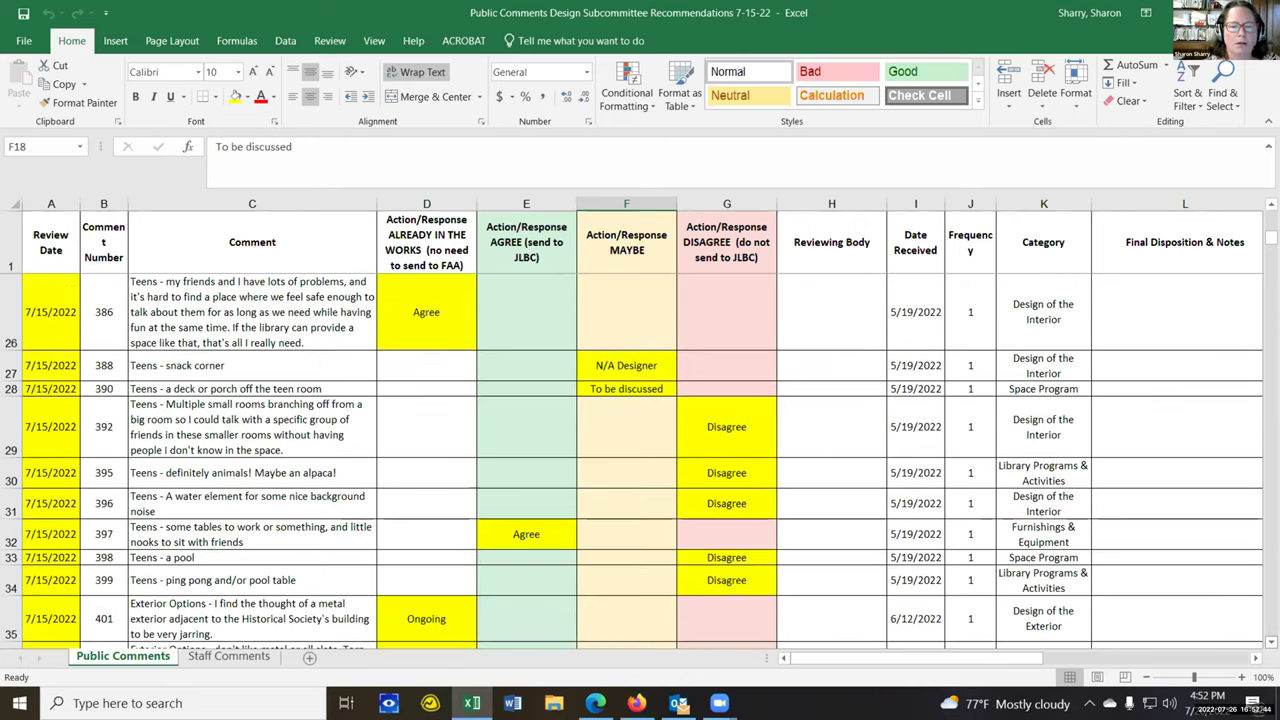
left_click(626, 365)
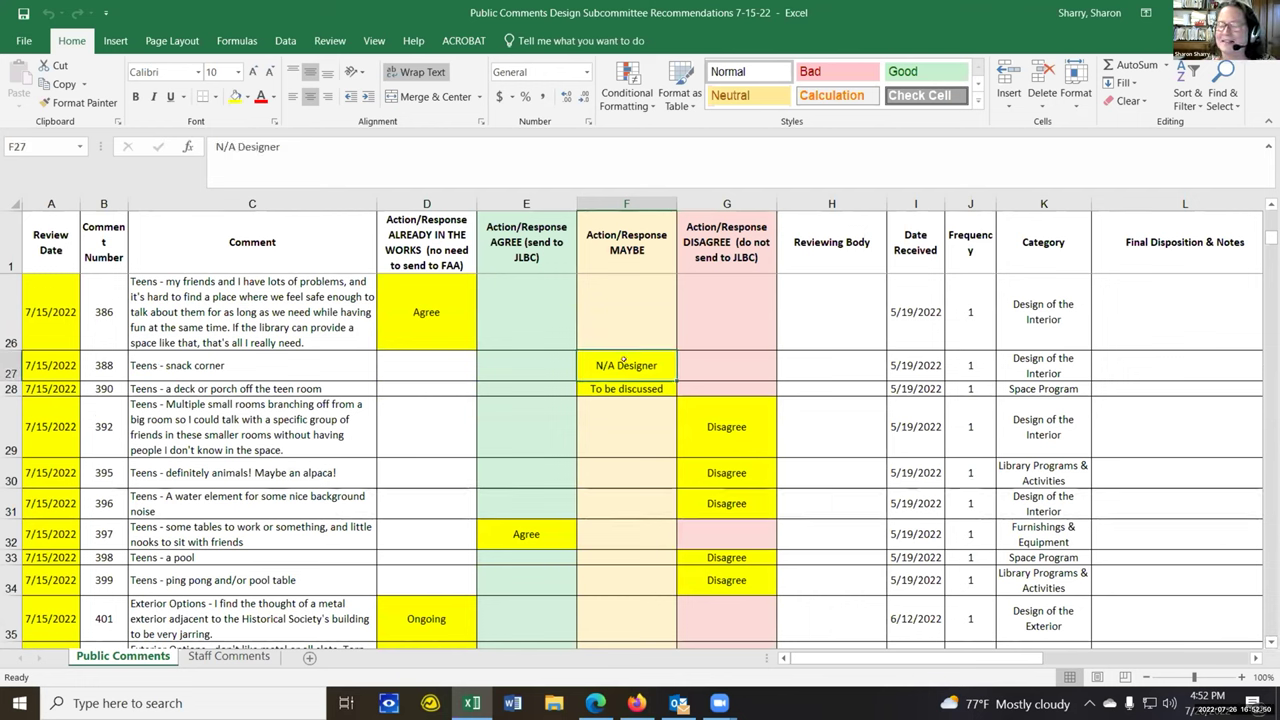
left_click(625, 389)
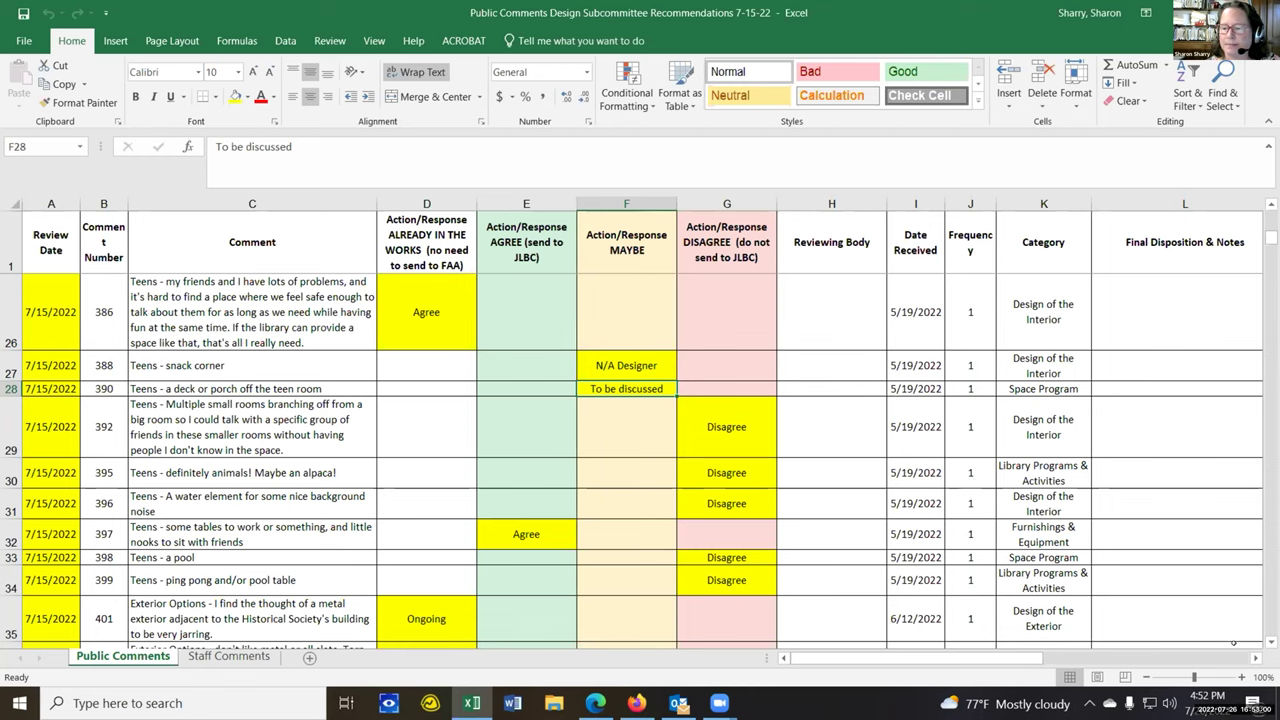
Look through the following comments for further MAYBE responses, up to comment 149 on dual screens.
scroll(1240, 648, "down", 3)
scroll(1240, 648, "down", 3)
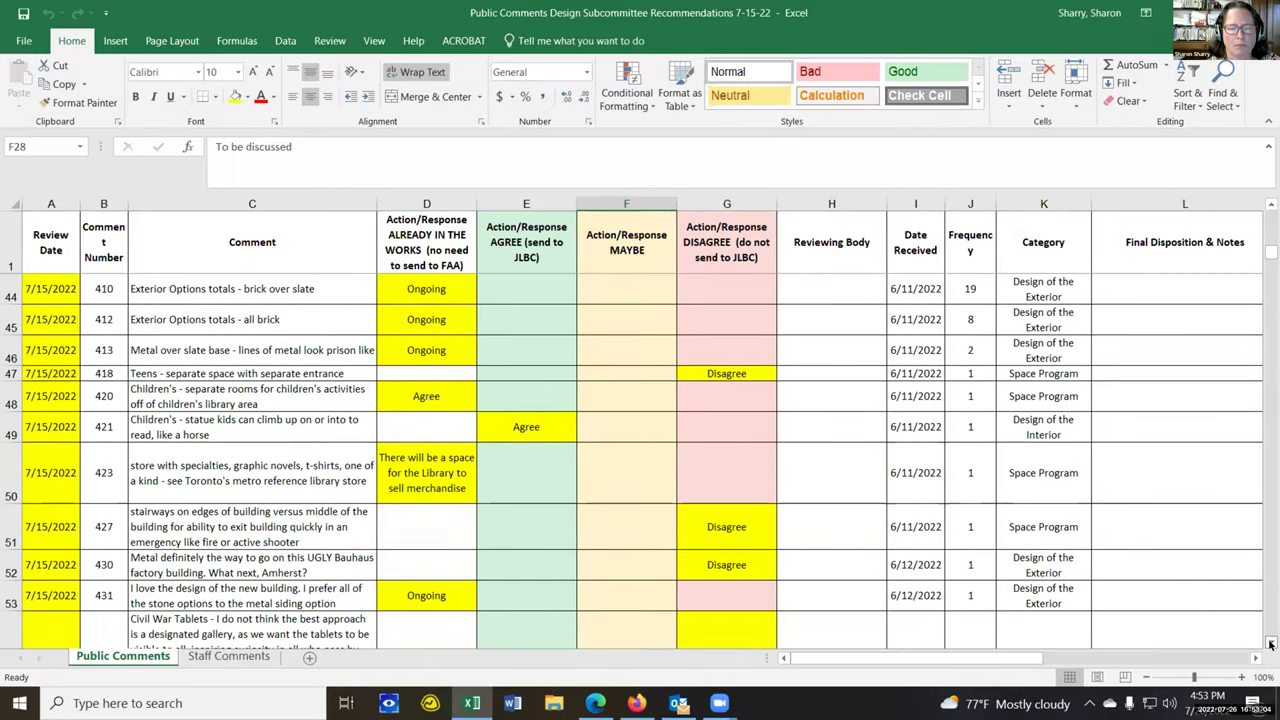
scroll(1270, 645, "down", 5)
scroll(1270, 645, "down", 5)
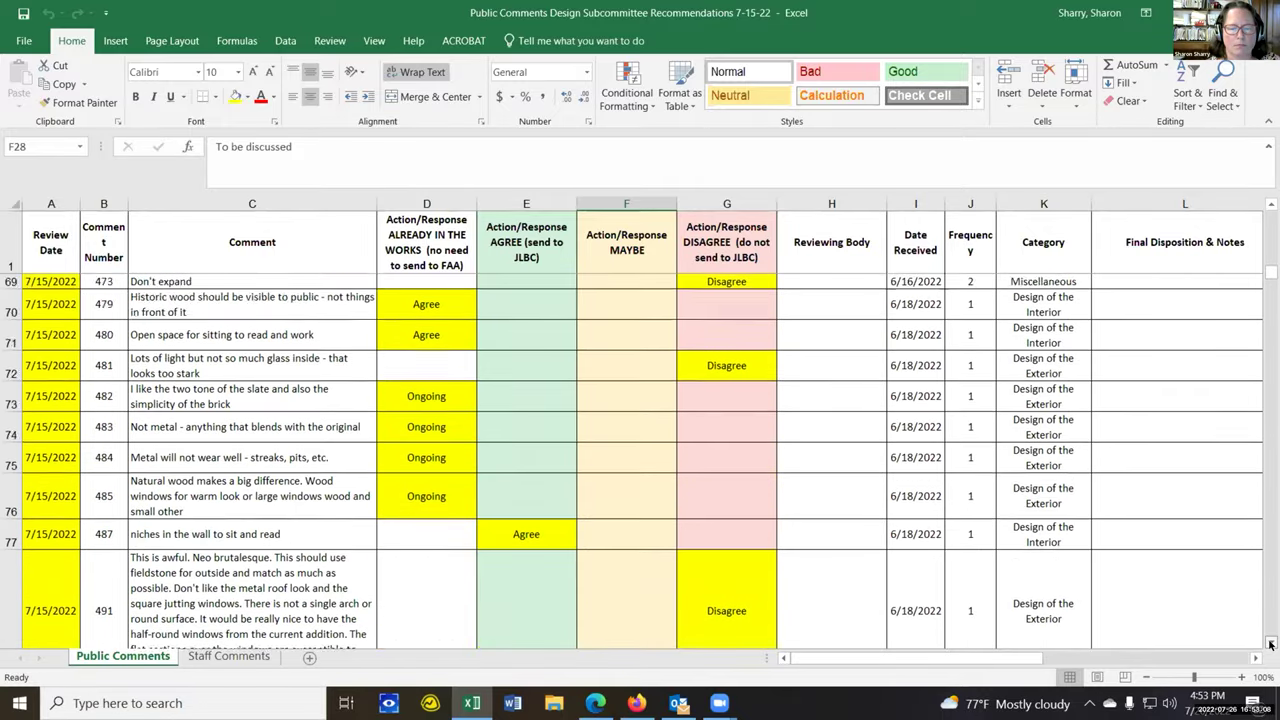
scroll(1270, 645, "down", 4)
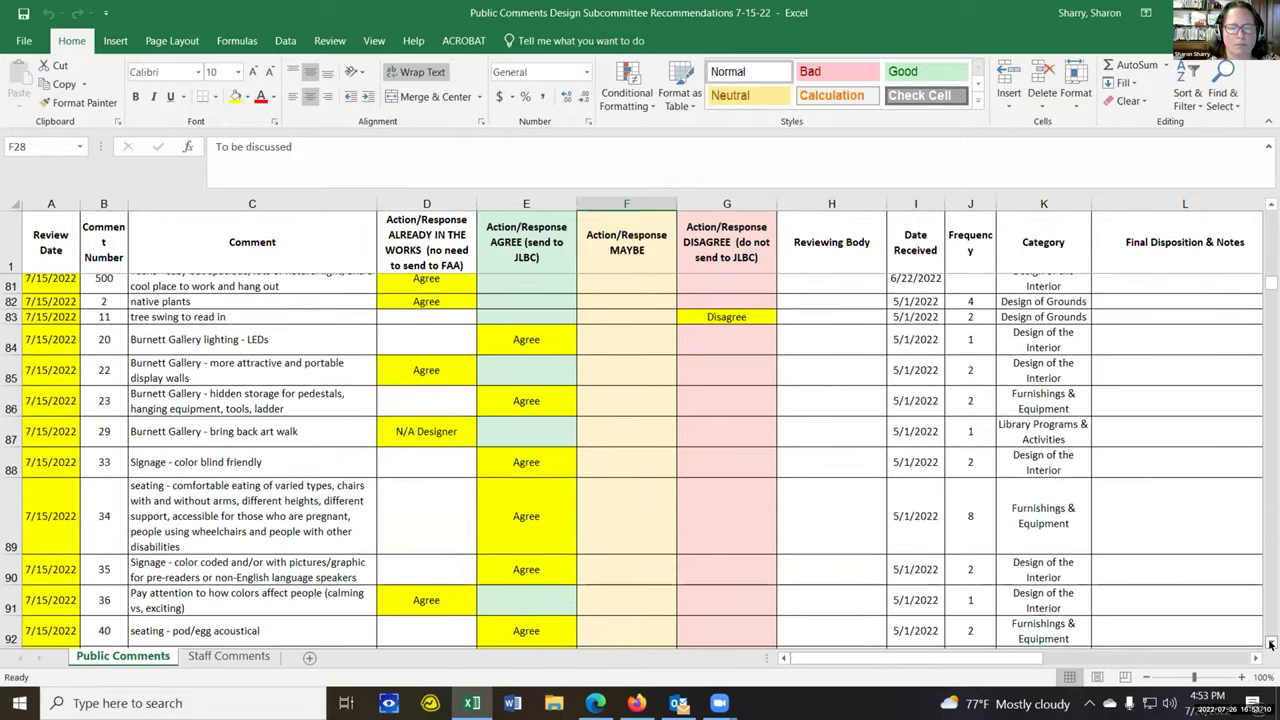
scroll(1270, 645, "down", 3)
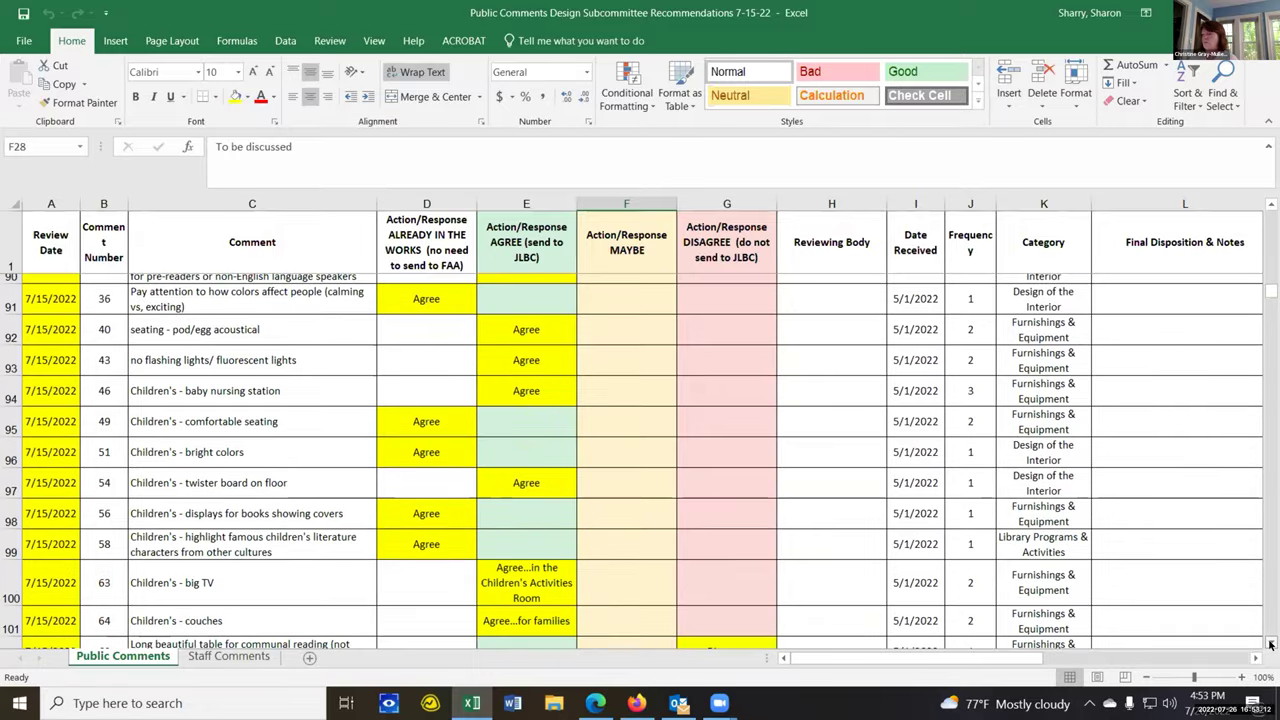
scroll(1270, 645, "down", 3)
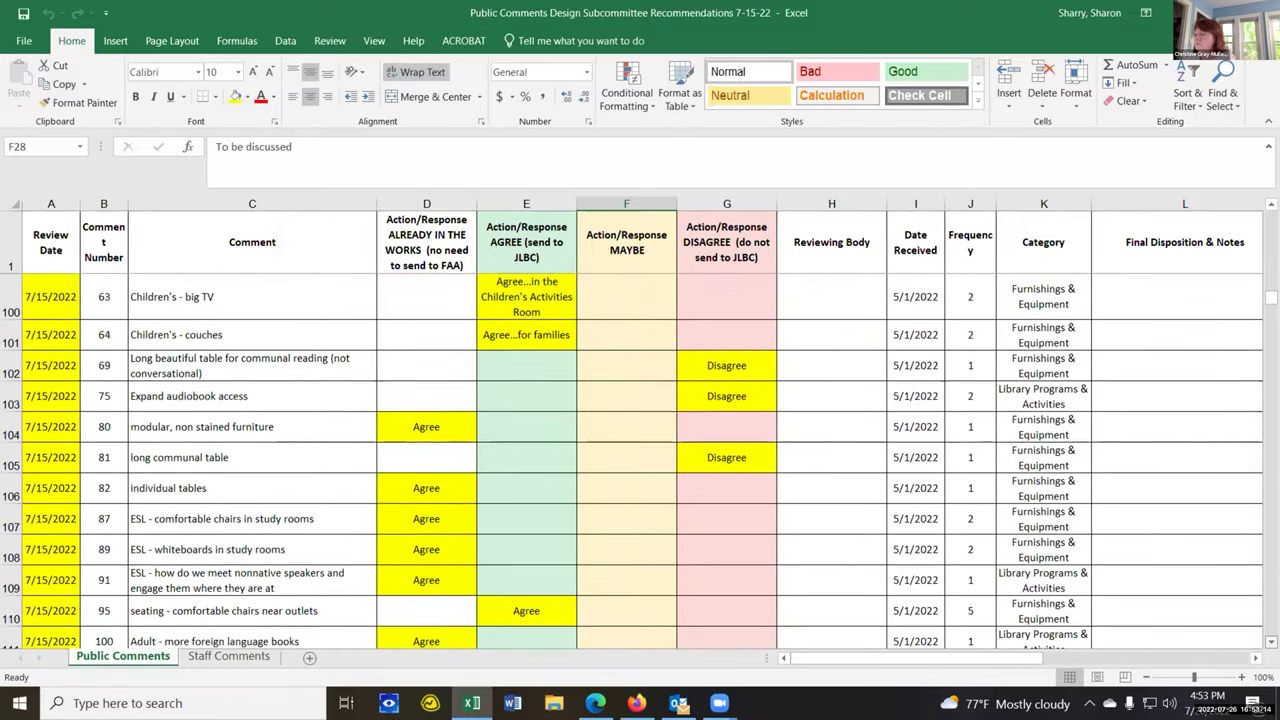
scroll(1270, 645, "down", 3)
left_click(634, 518)
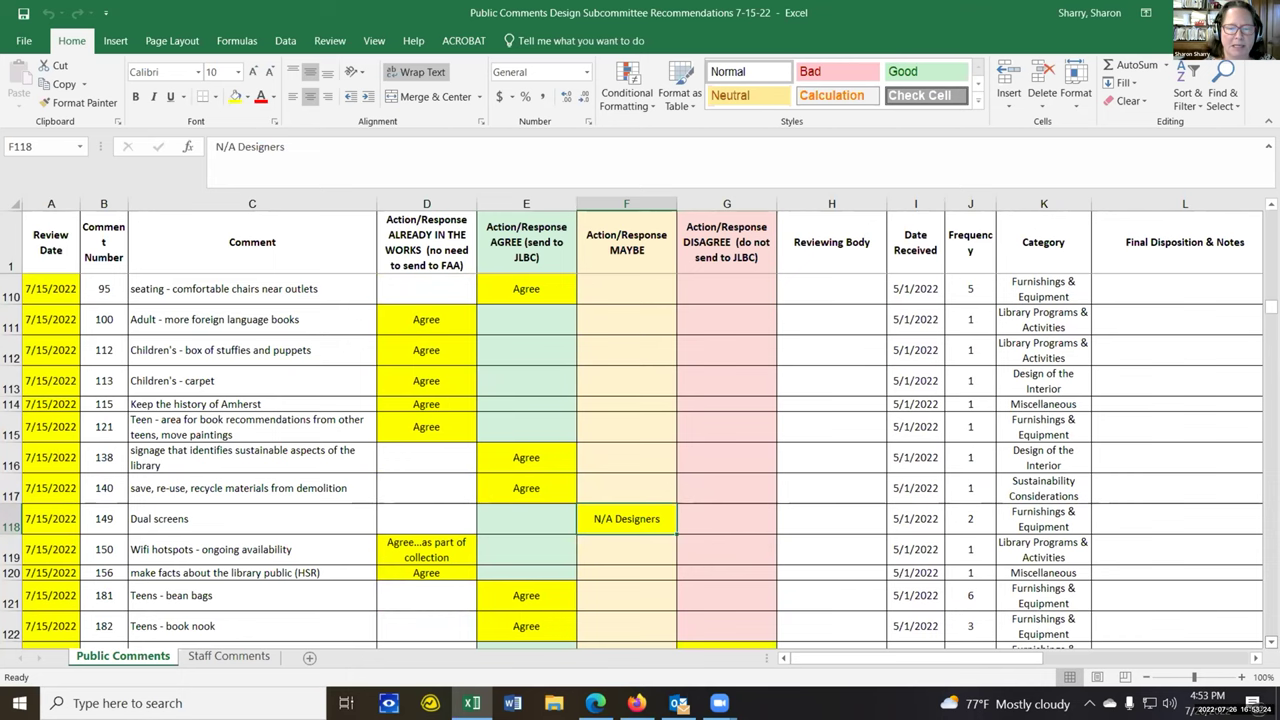
Check the remaining comments dated 7/15/2022 for MAYBE responses, down to the first rows without a review date.
scroll(640, 460, "down", 1)
scroll(640, 460, "down", 3)
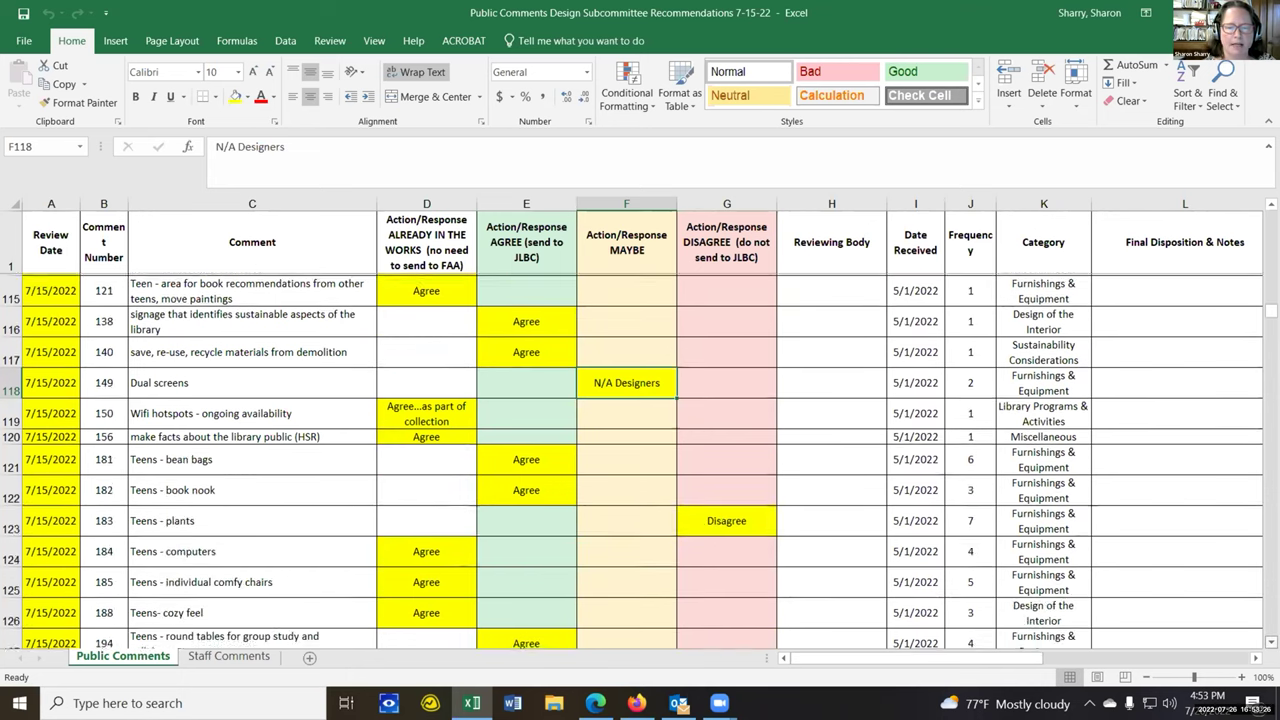
scroll(640, 460, "down", 5)
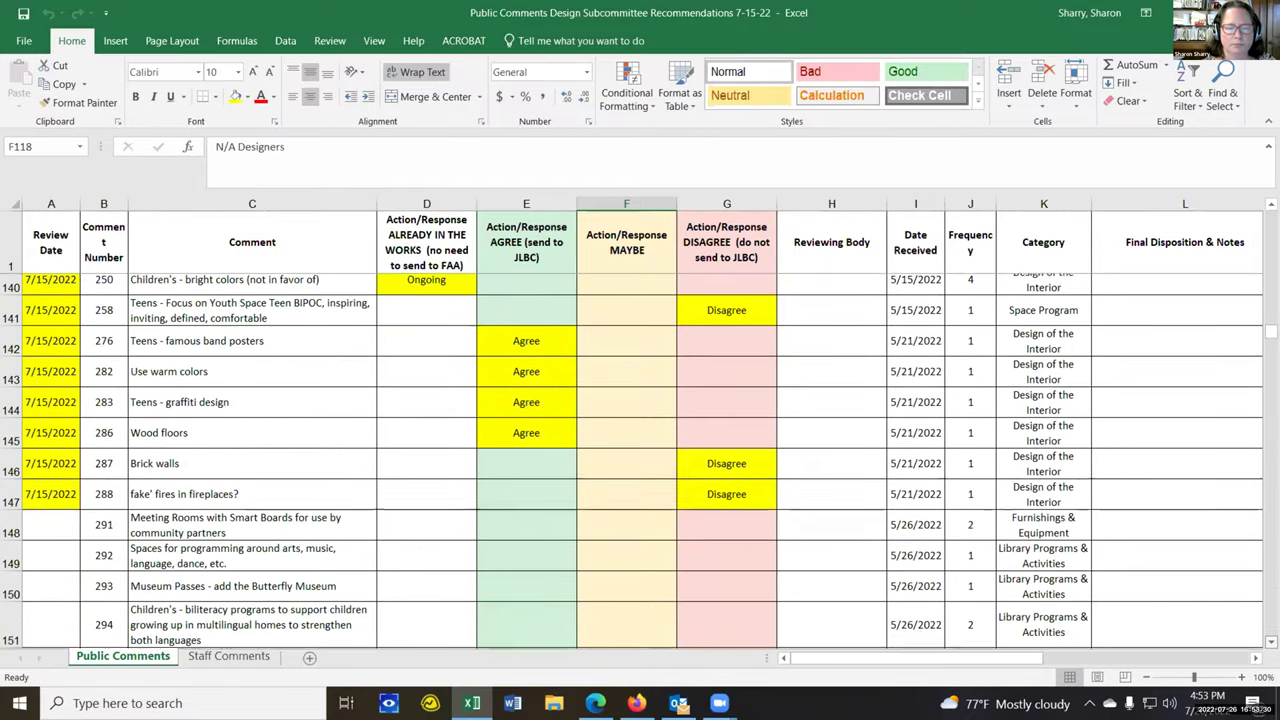
scroll(640, 460, "down", 1)
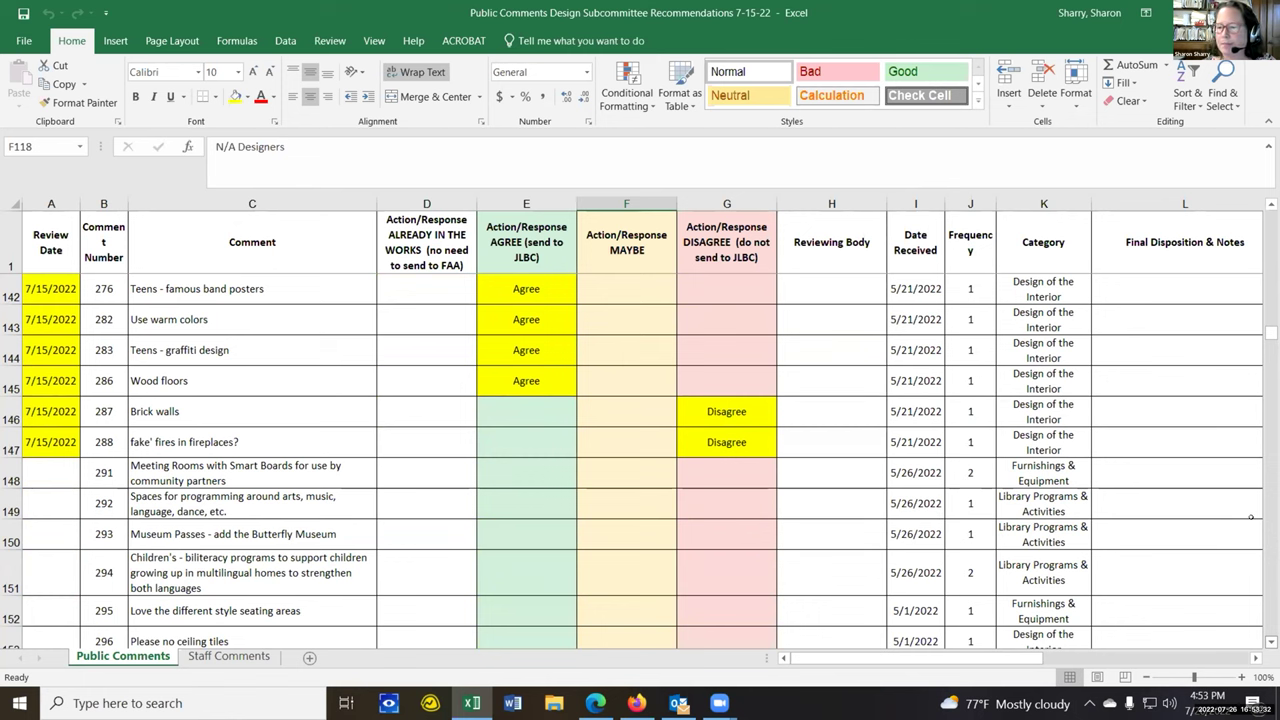
Return to the start of the list and review the DISAGREE responses for comments 303, 320, 322 and 335.
left_click_drag(1270, 333, 1262, 210)
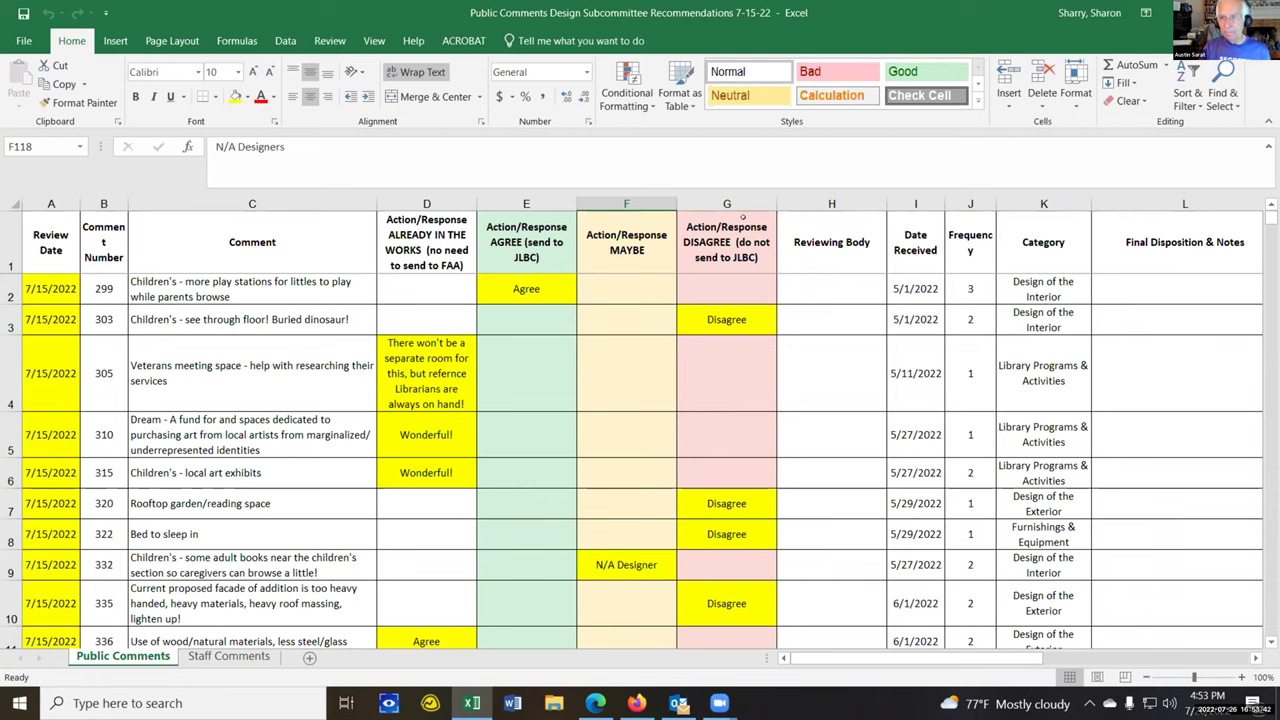
left_click(747, 322)
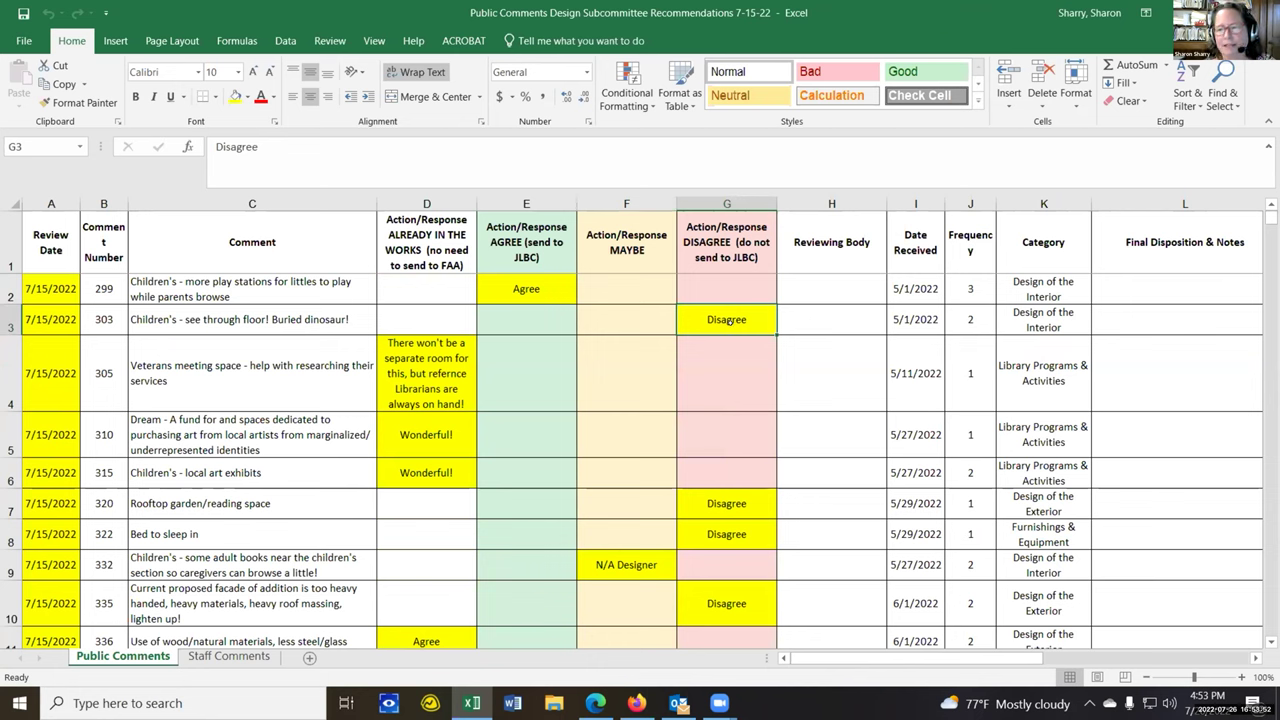
left_click(762, 505)
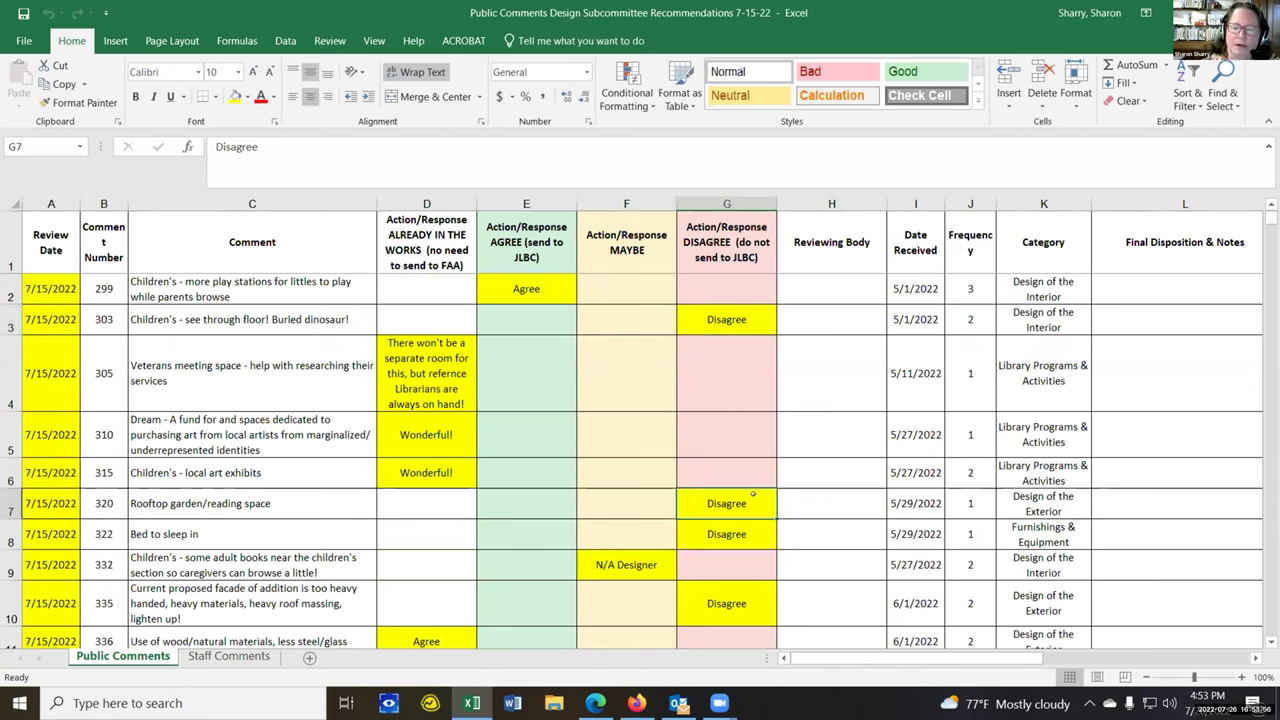
left_click(752, 535)
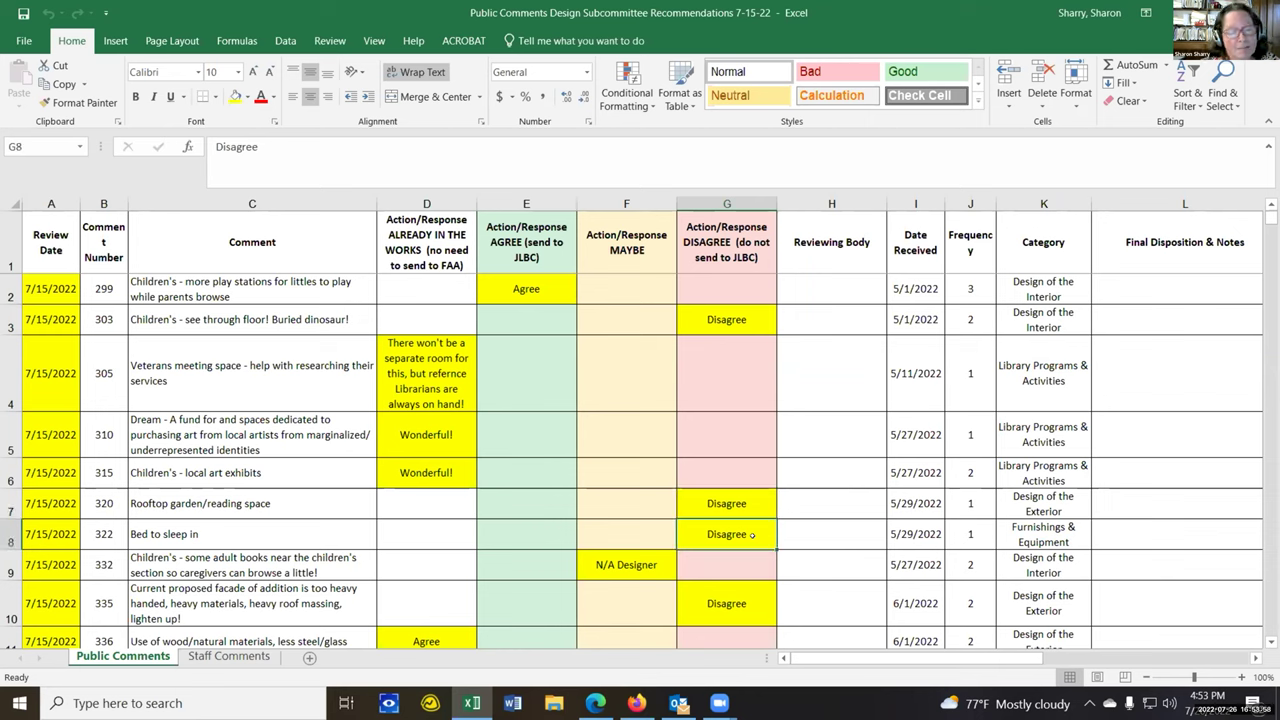
left_click(750, 591)
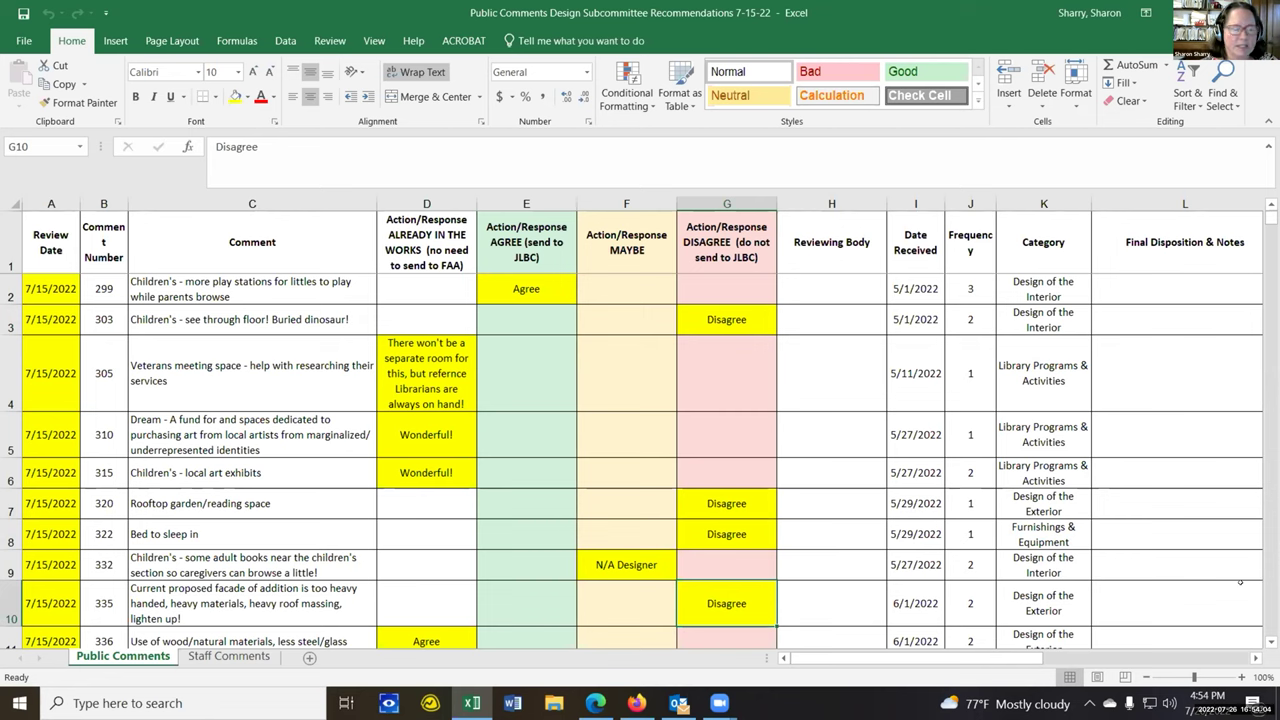
Review the DISAGREE responses for comments 348 (bank building), 370 (West Somerville library design) and 371 (thinner brick).
scroll(1262, 636, "down", 3)
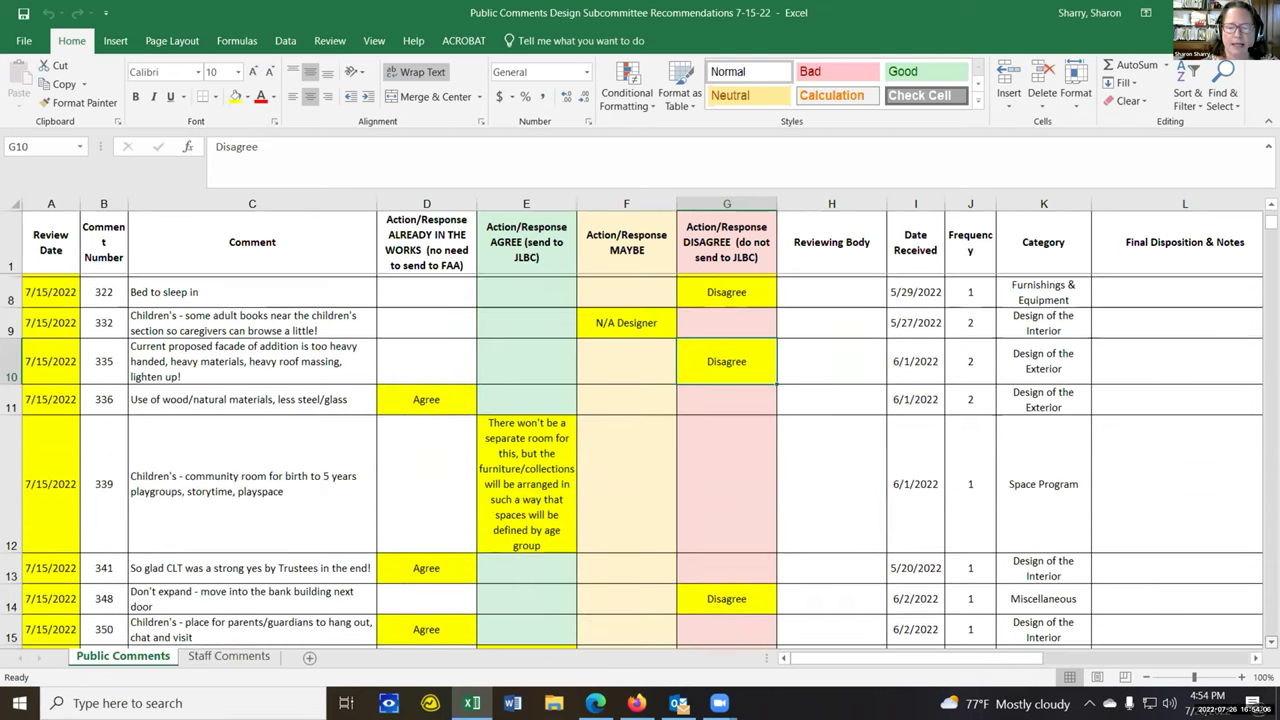
left_click(731, 530)
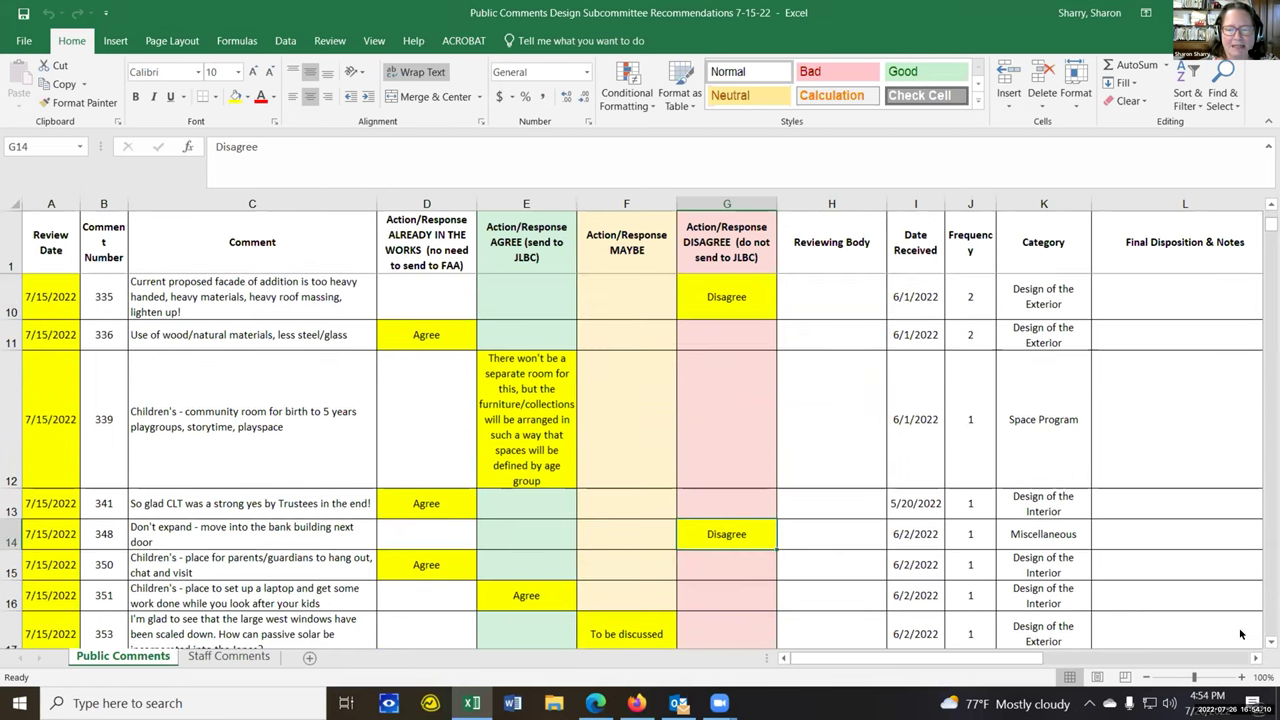
scroll(1239, 625, "down", 3)
scroll(1262, 218, "down", 3)
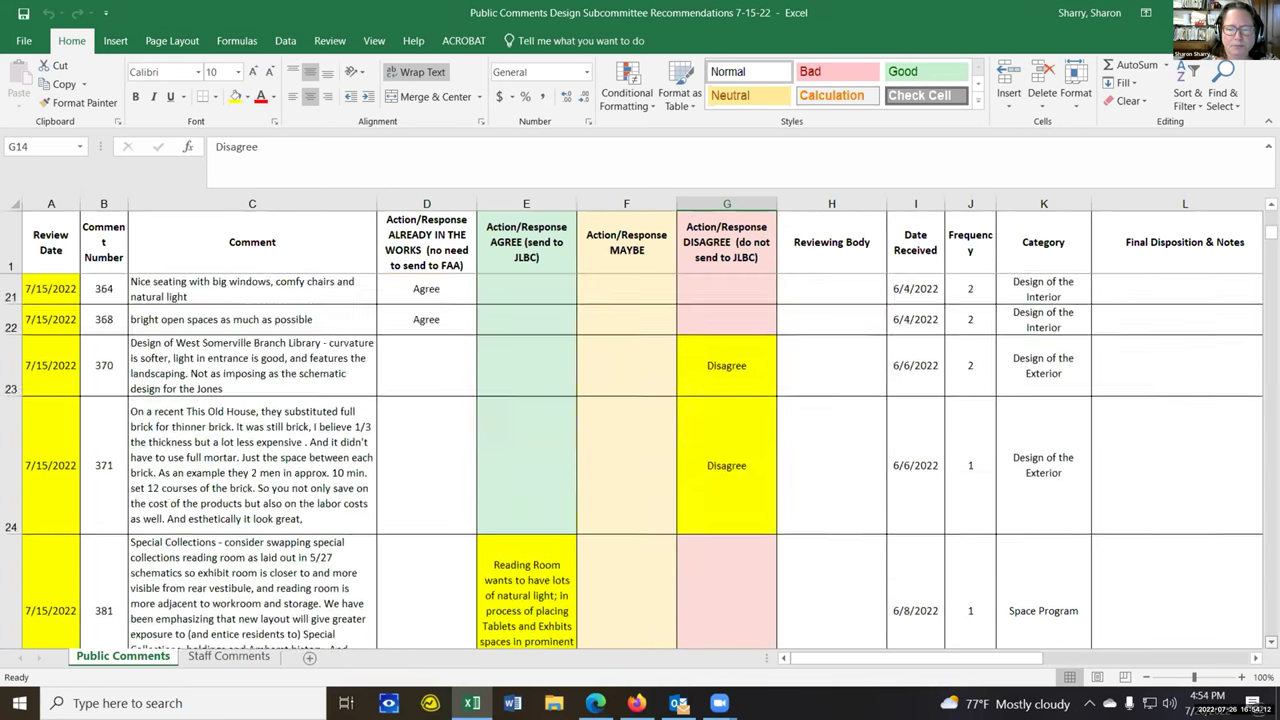
scroll(1262, 200, "up", 2)
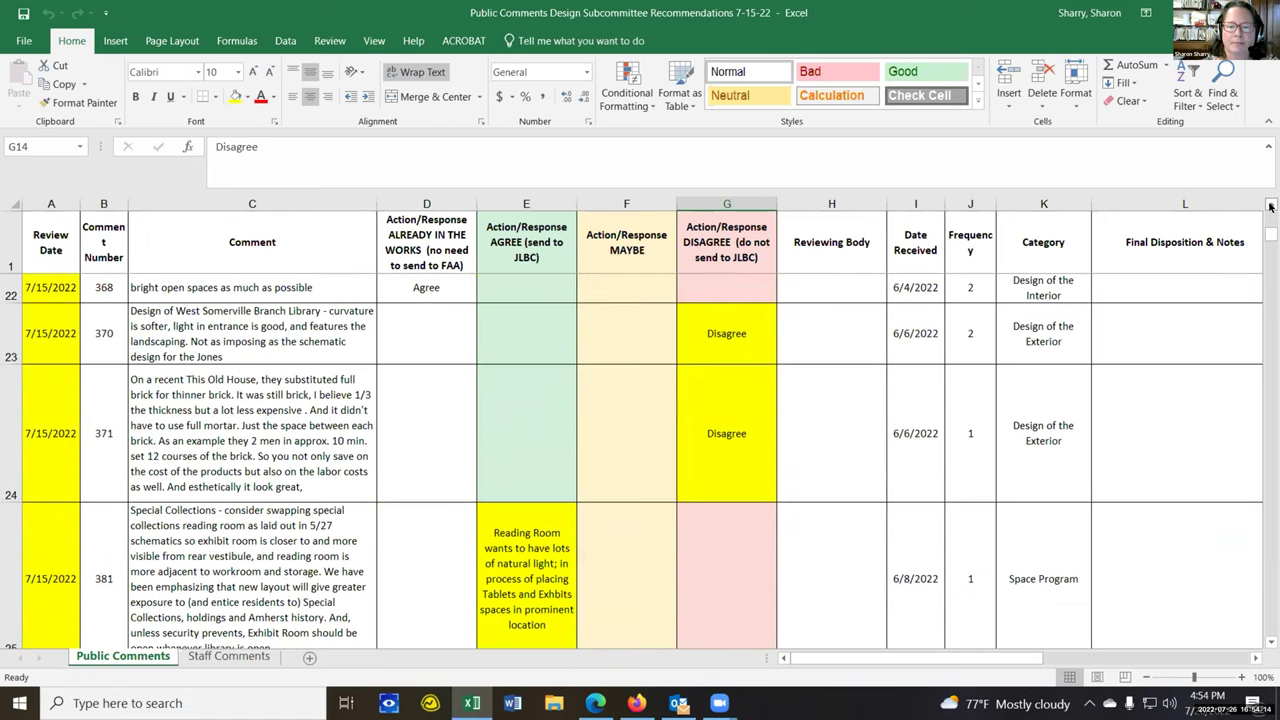
left_click(726, 365)
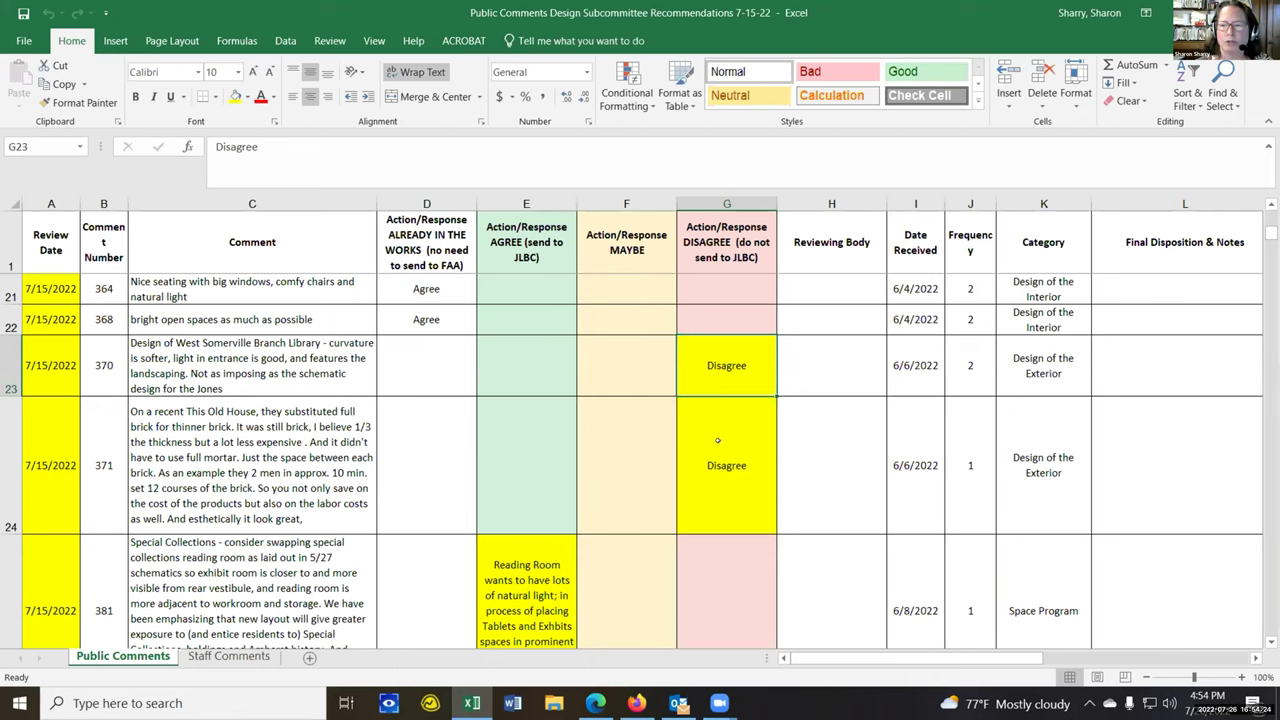
left_click(720, 476)
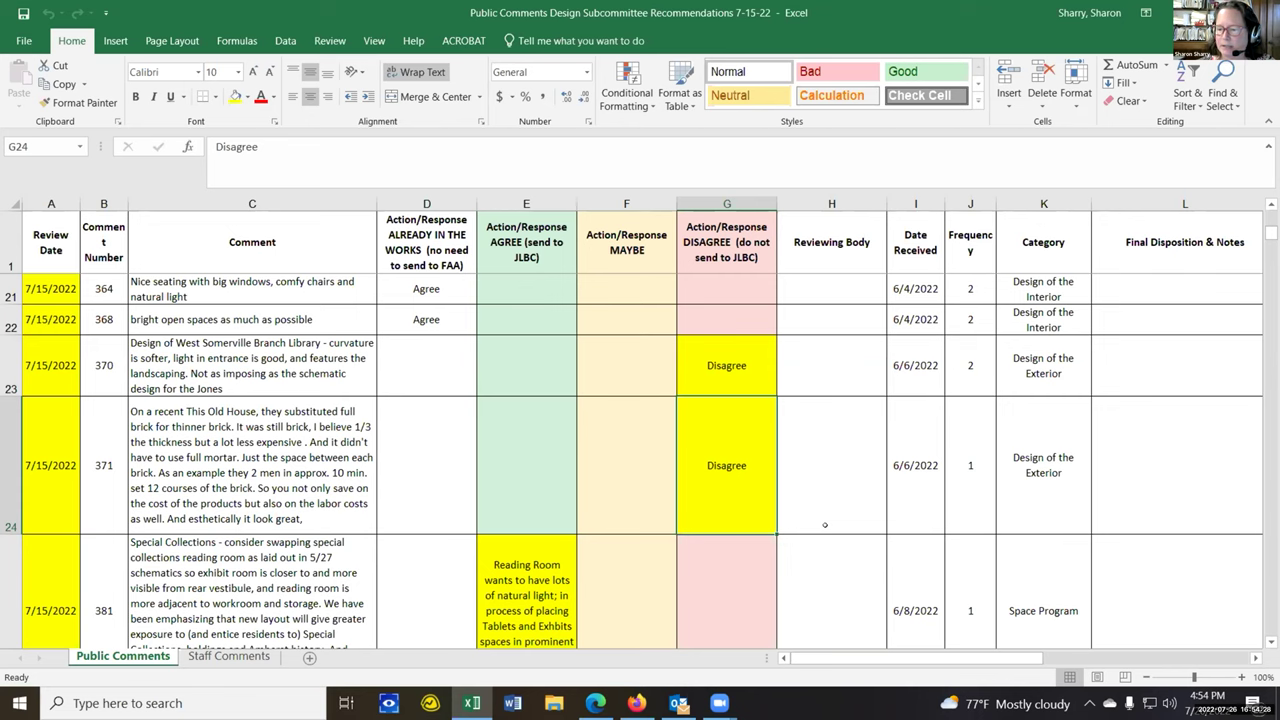
Review the DISAGREE responses for the teen comments 392, 395, 396, 398 and 399.
scroll(1263, 637, "down", 2)
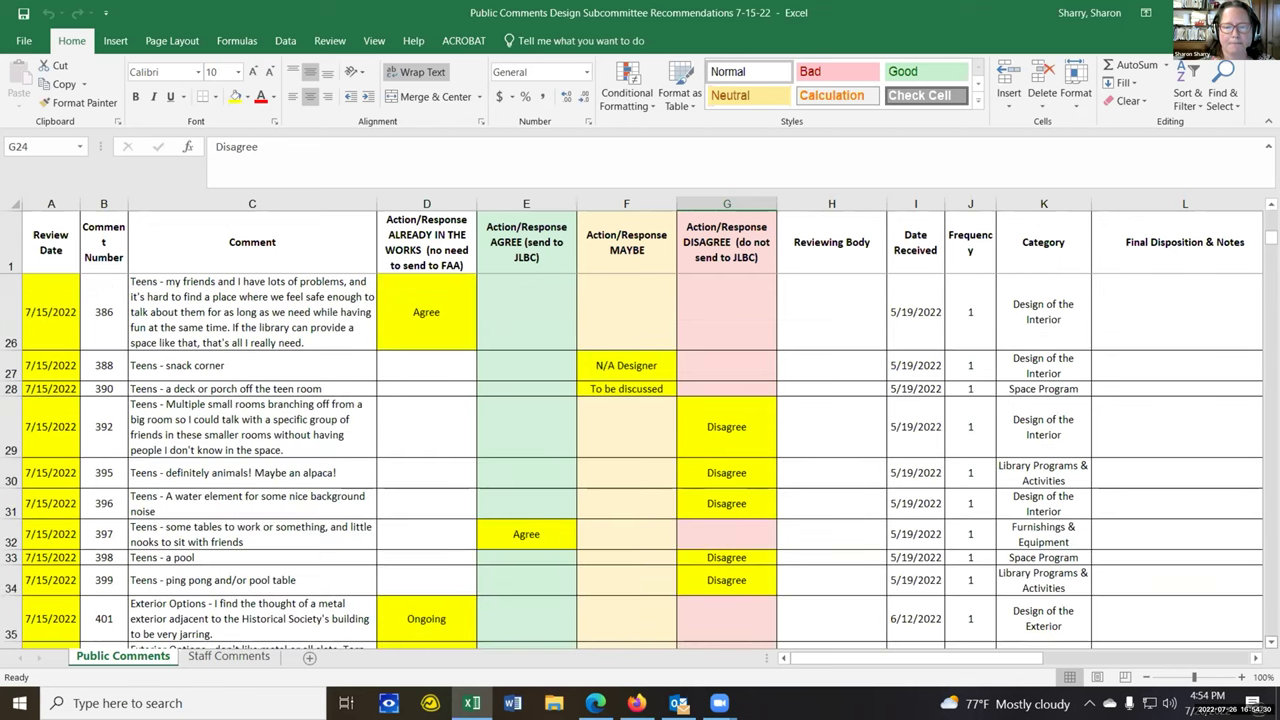
key("Down")
key("Down")
key("Down")
key("Down")
key("Down")
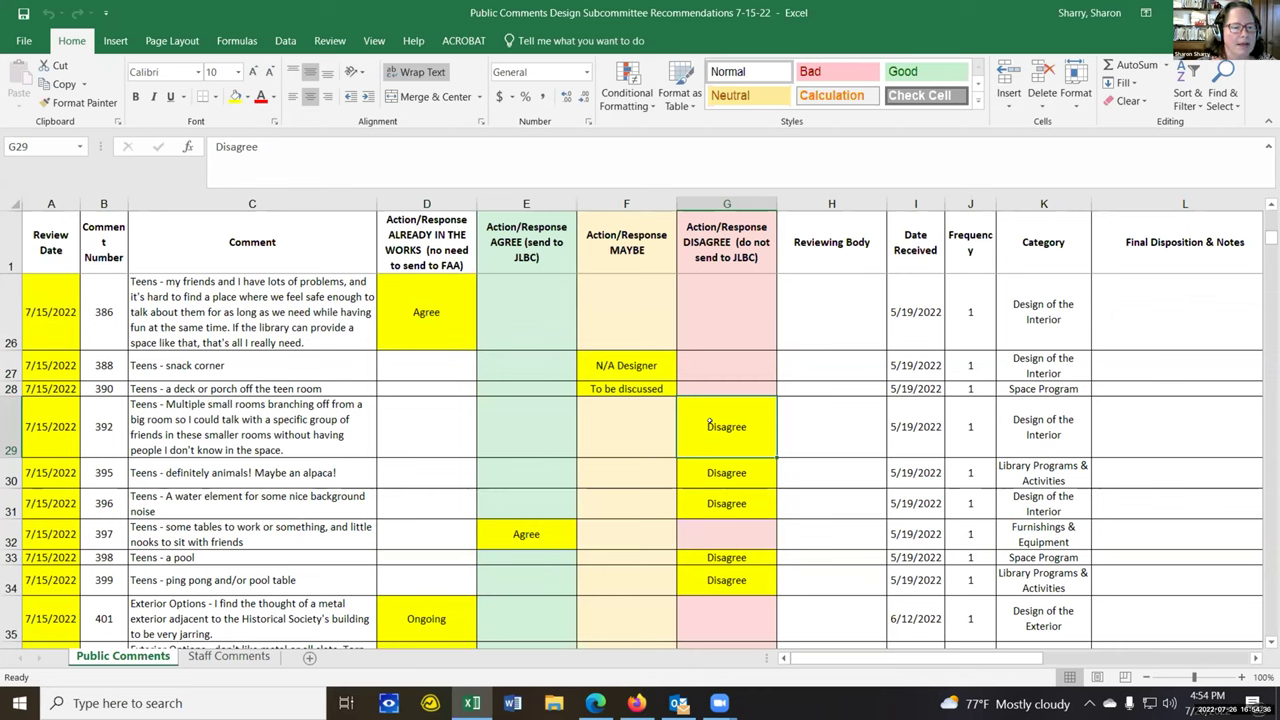
left_click(709, 473)
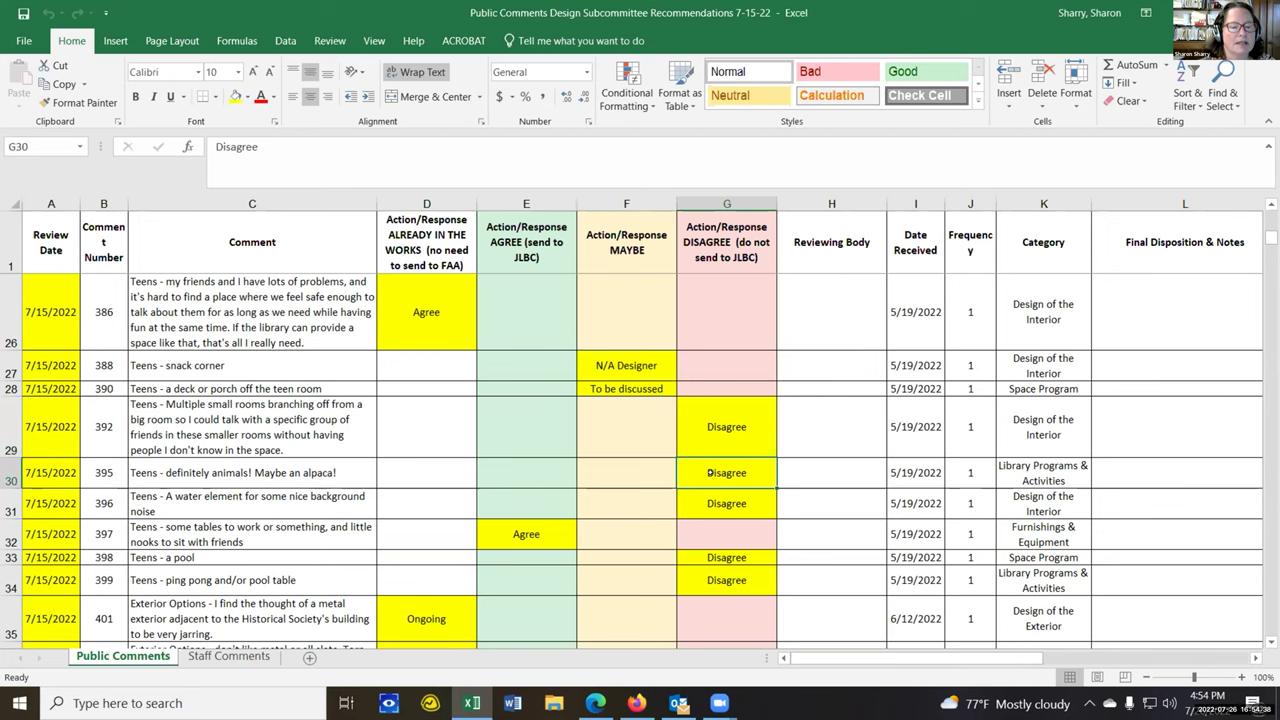
left_click(752, 504)
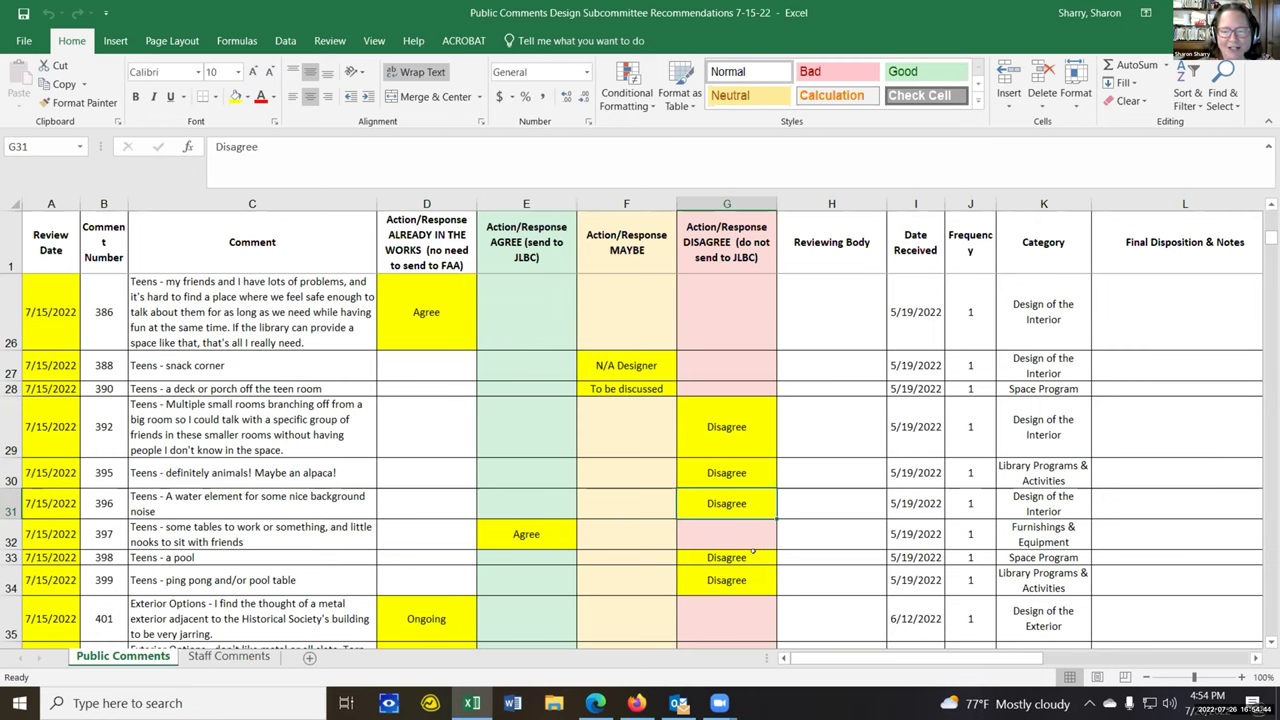
left_click(758, 553)
left_click(753, 580)
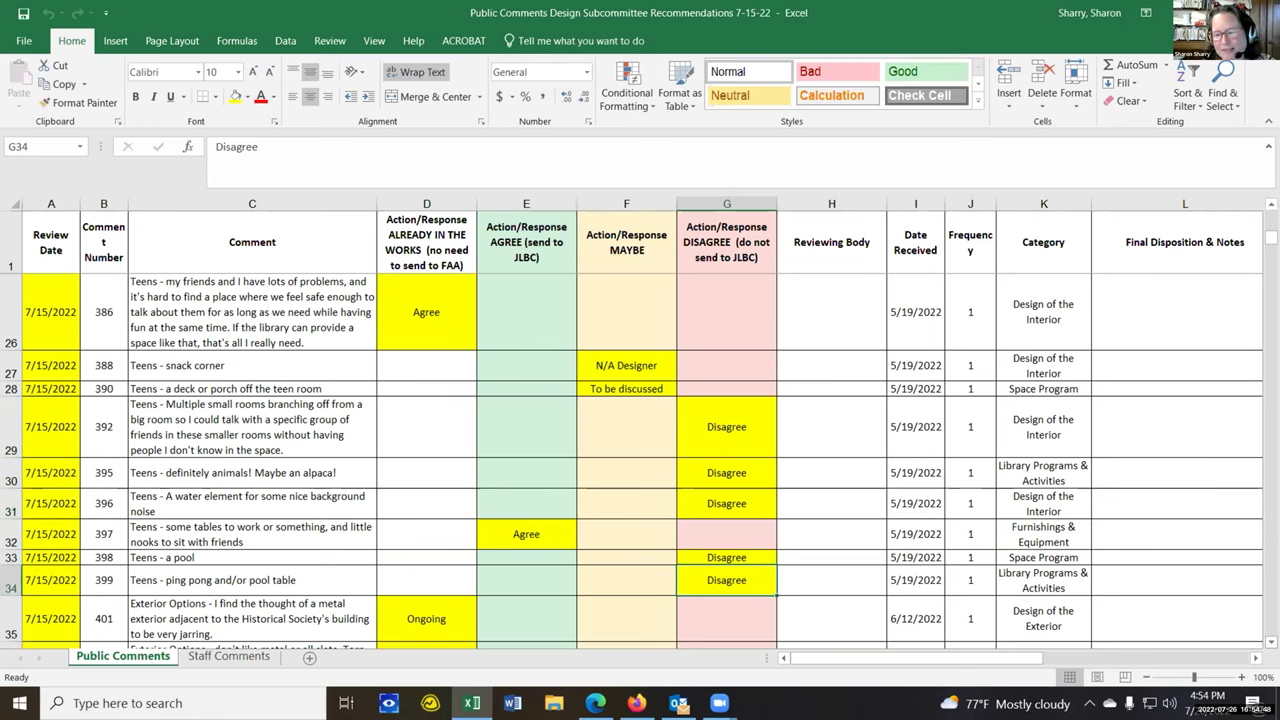
Continue past the exterior options comments and review the DISAGREE response for comment 418 (teens' separate space with separate entrance).
scroll(1270, 643, "down", 2)
scroll(1270, 643, "down", 2)
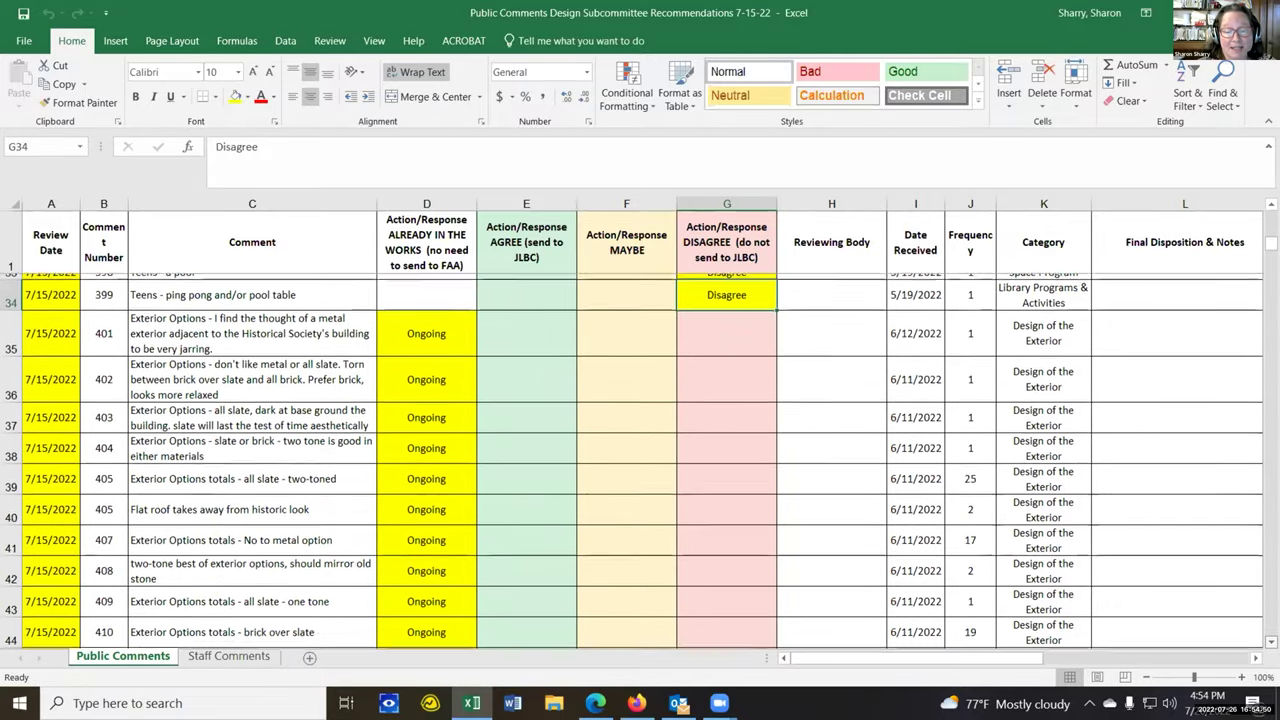
scroll(1270, 643, "down", 1)
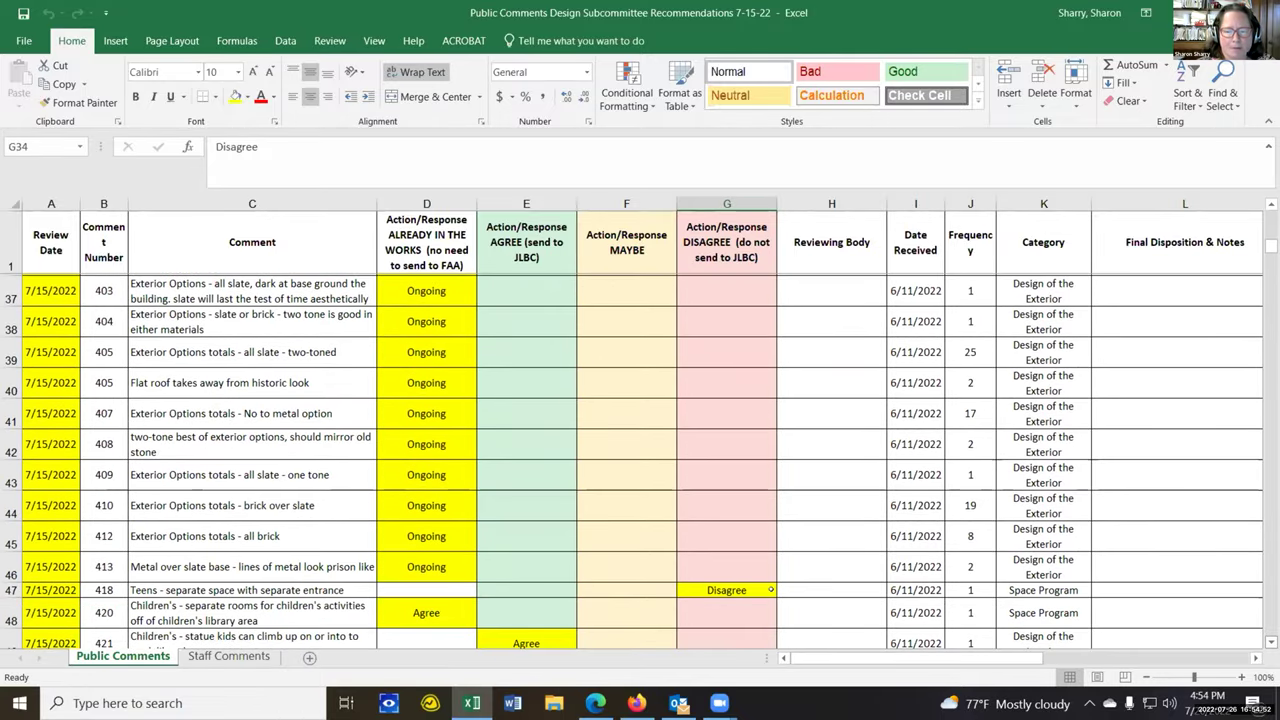
left_click(752, 584)
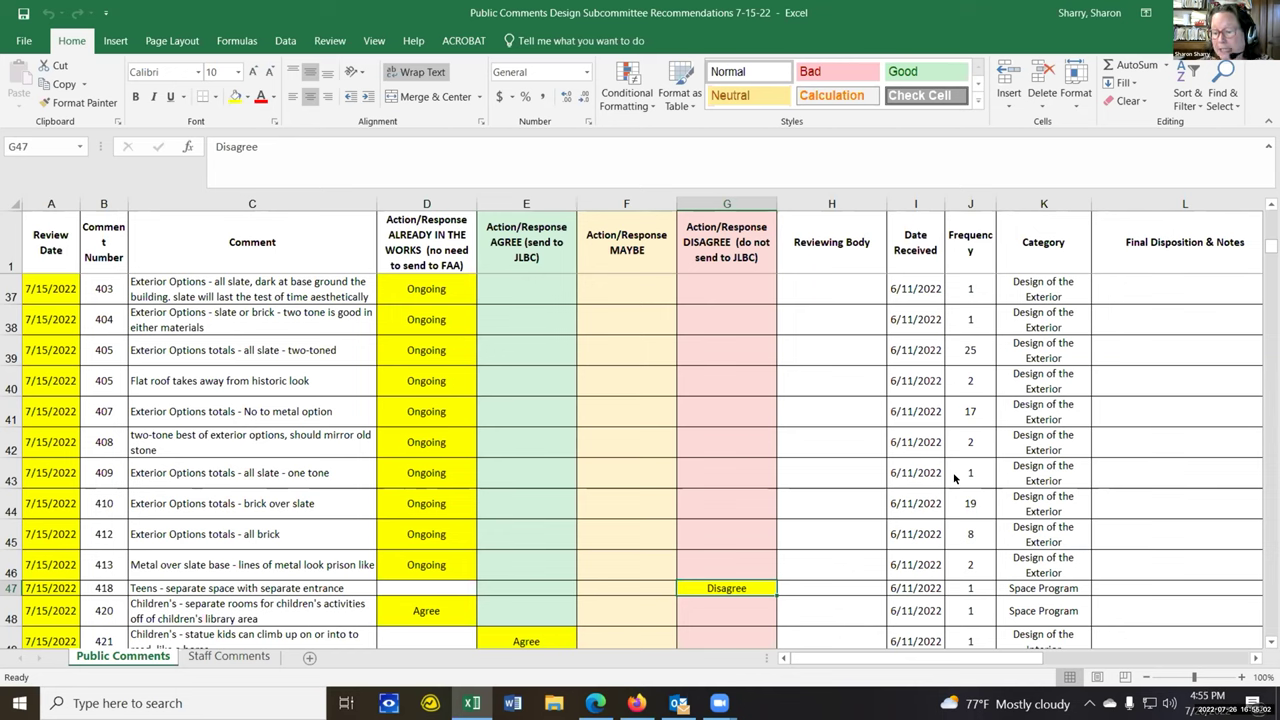
Review the DISAGREE responses for comments 427 (stairways on building edges), 430 (metal exterior) and 432 (Civil War Tablets).
scroll(955, 478, "down", 2)
scroll(955, 478, "down", 1)
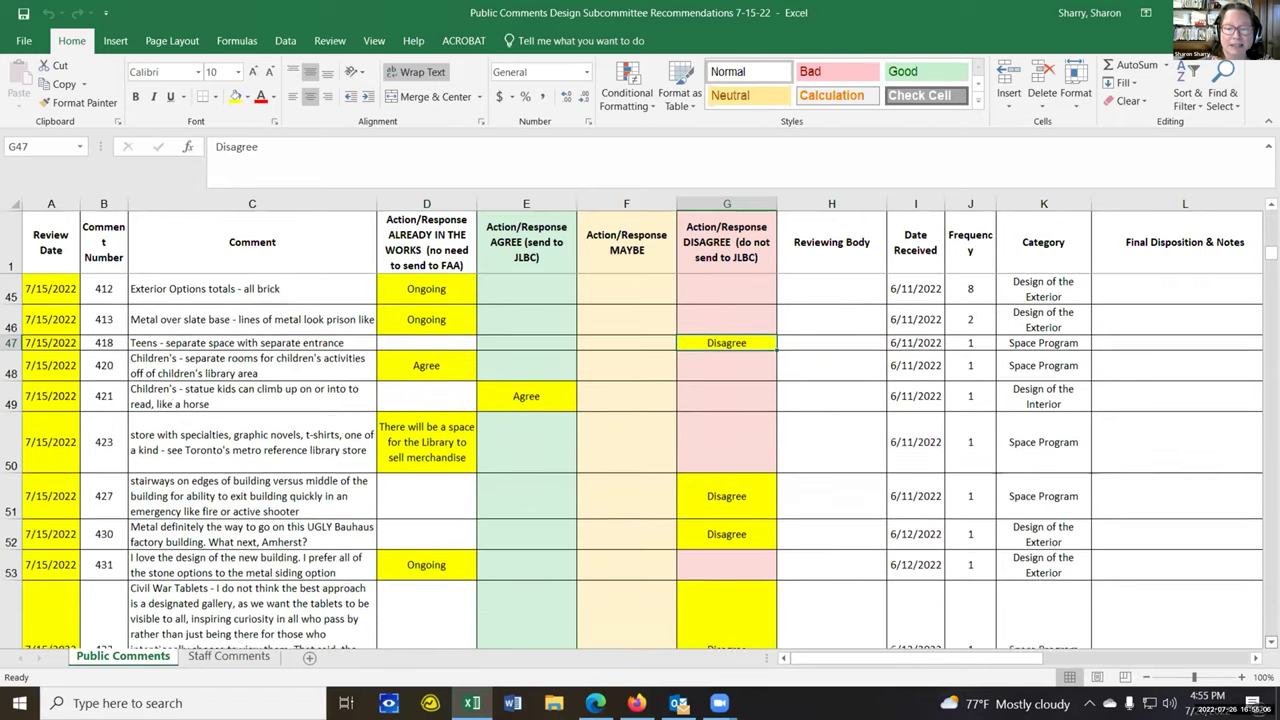
scroll(1250, 632, "down", 1)
left_click(742, 452)
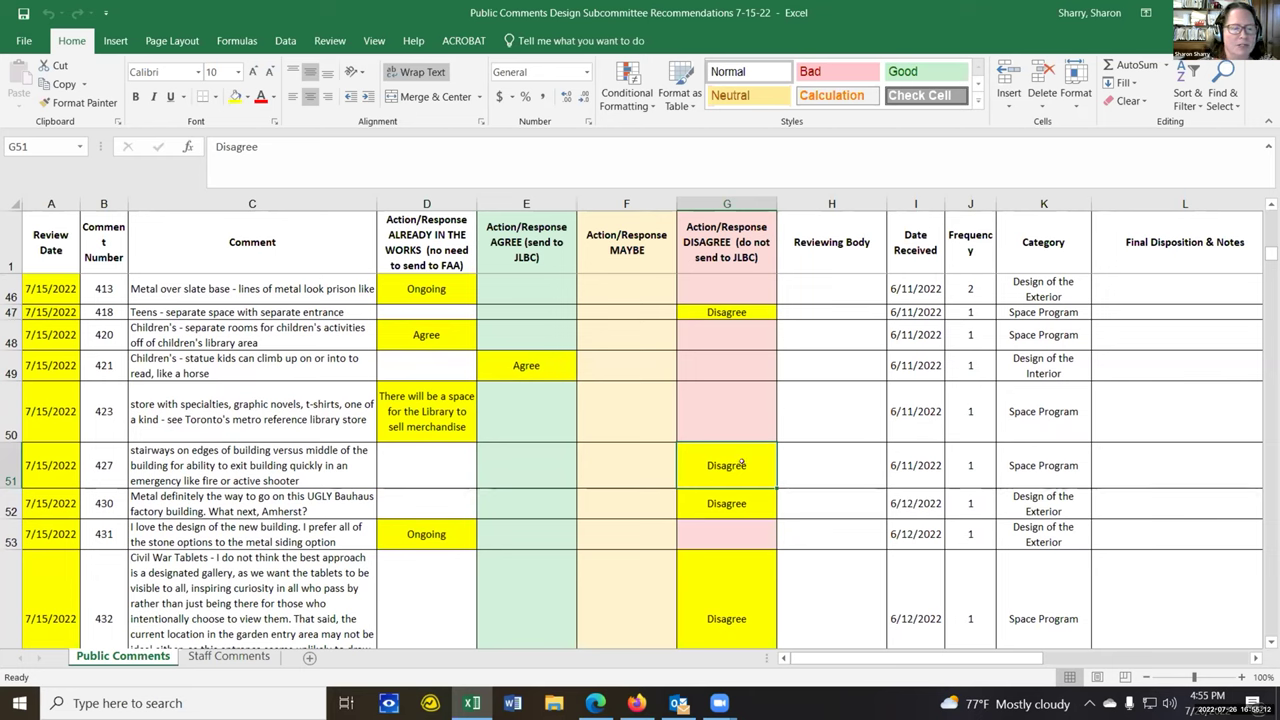
left_click(742, 502)
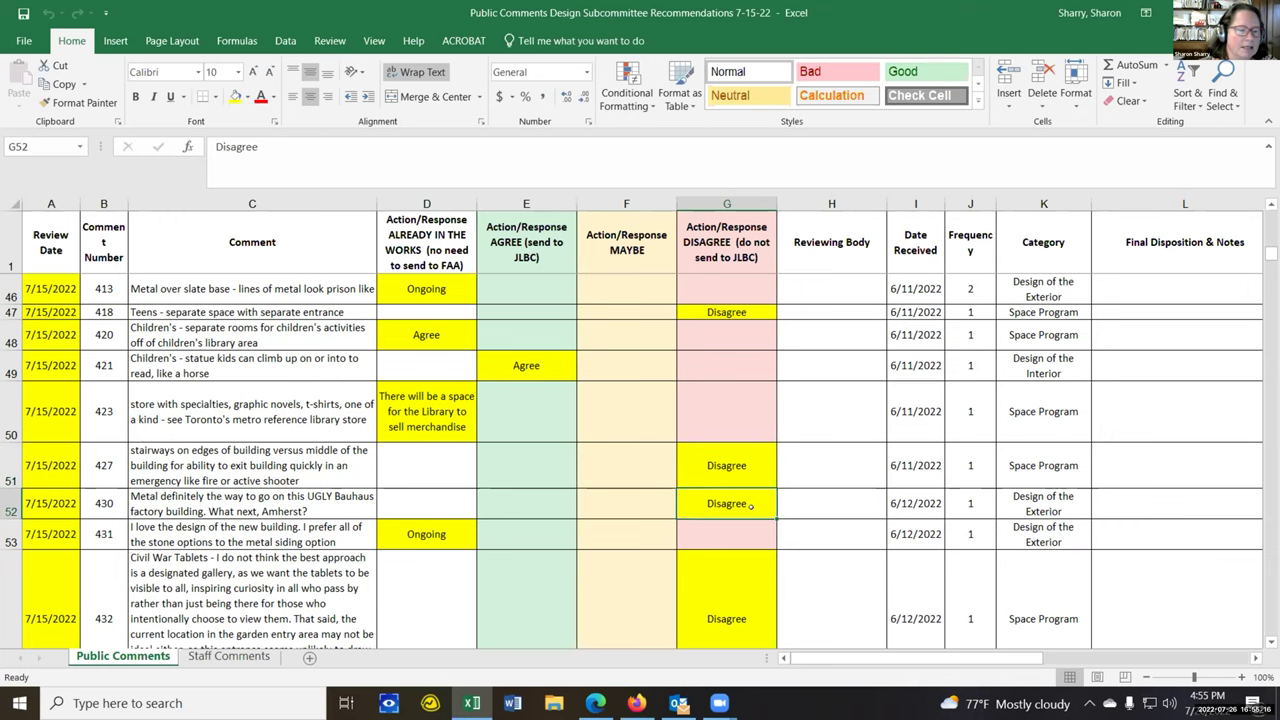
left_click(742, 572)
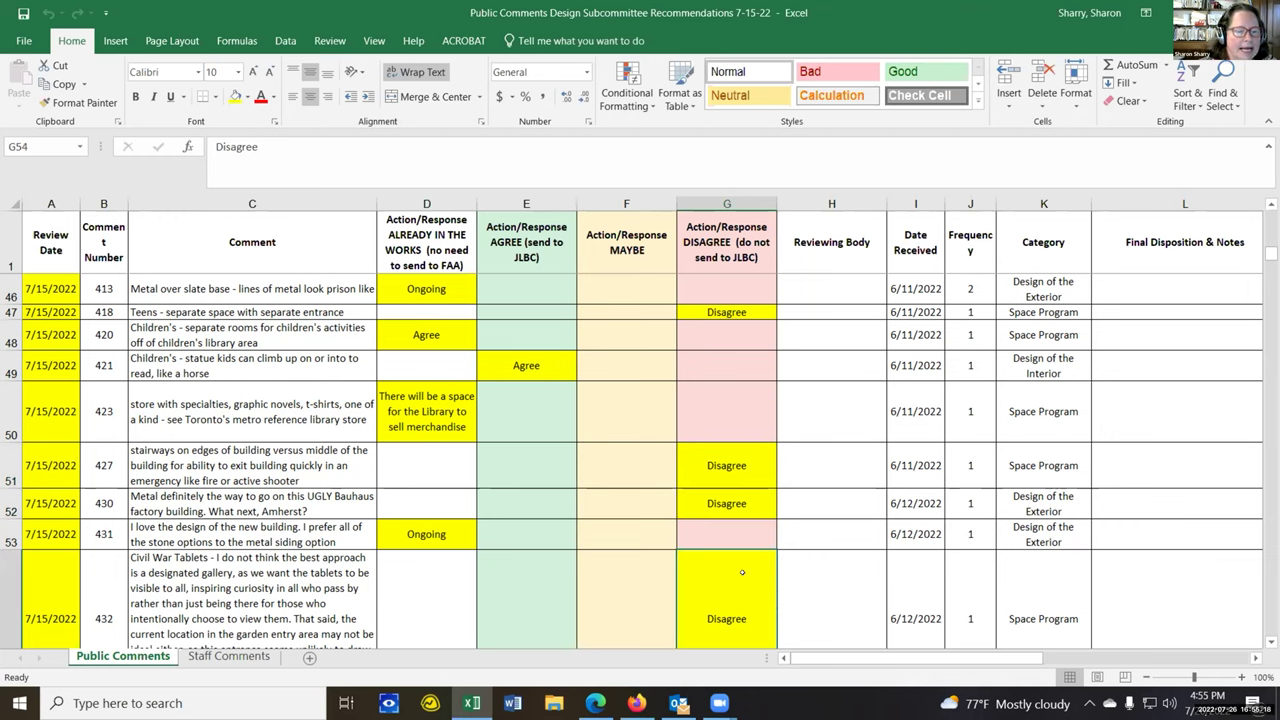
scroll(742, 572, "down", 3)
scroll(753, 538, "up", 1)
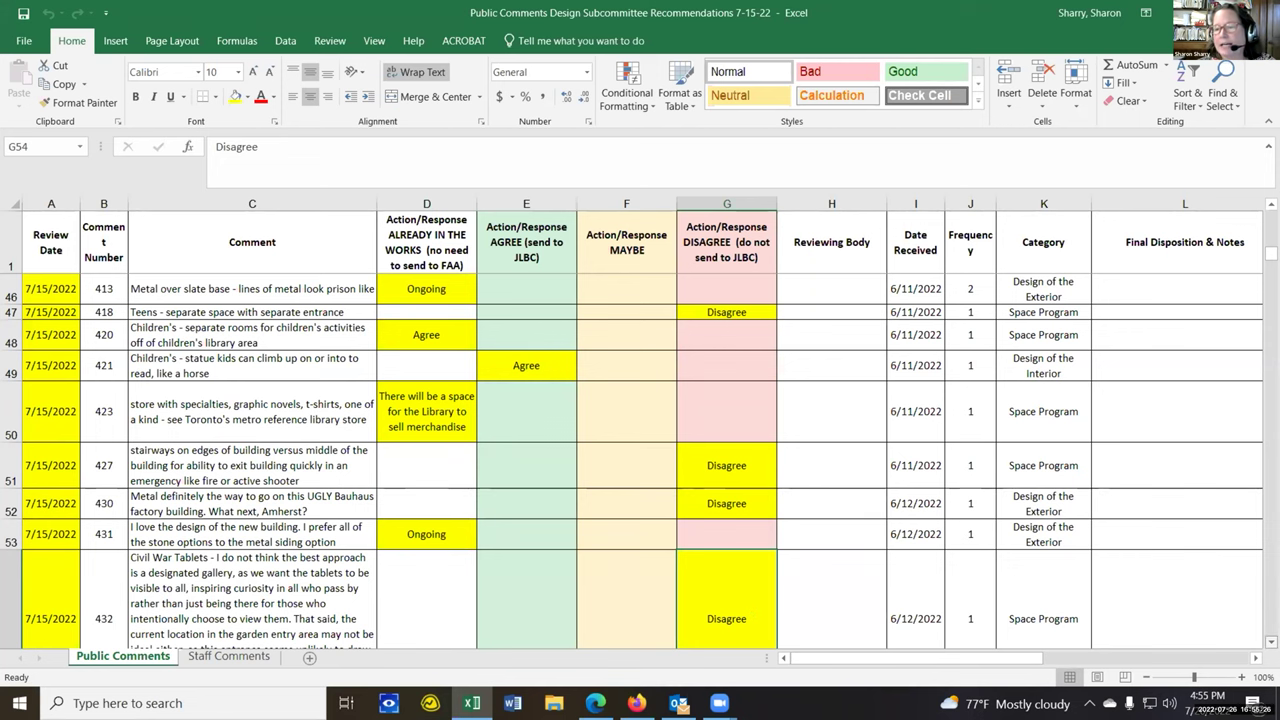
Review the DISAGREE responses for comments 434 (cafe outside) and 441 (keeping the entryway as is).
scroll(944, 620, "down", 2)
scroll(632, 461, "down", 1)
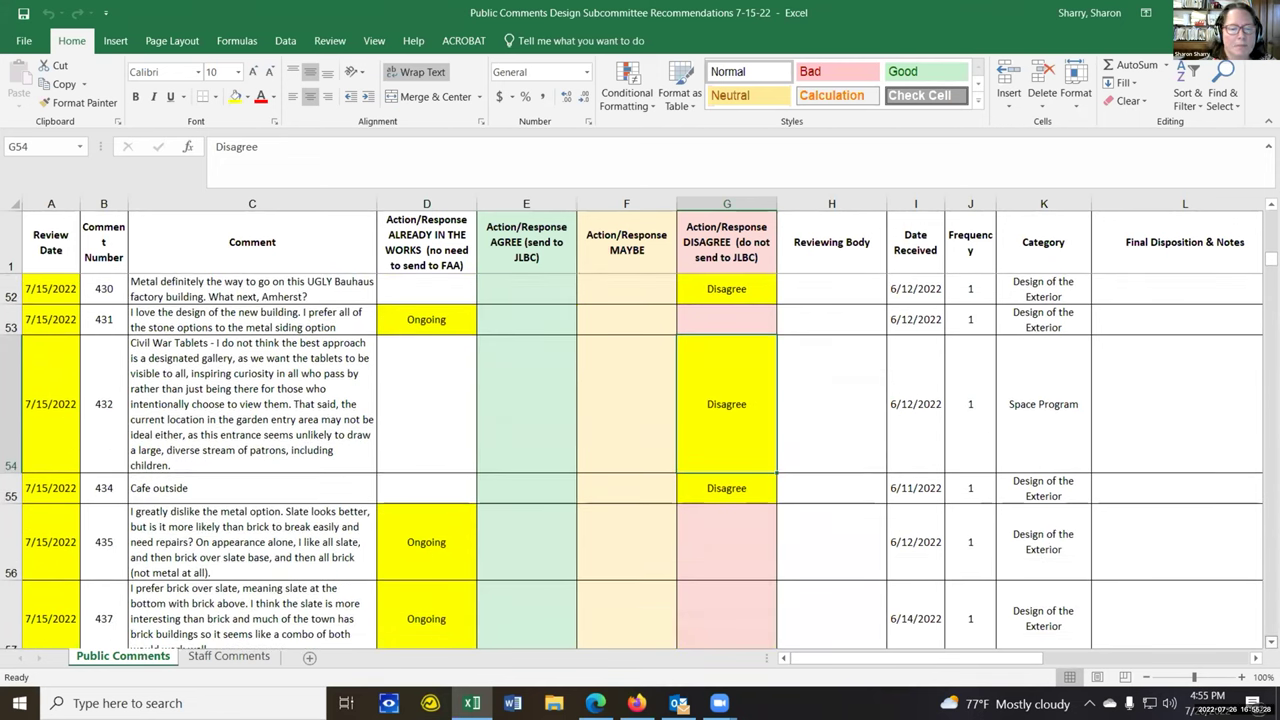
left_click(726, 488)
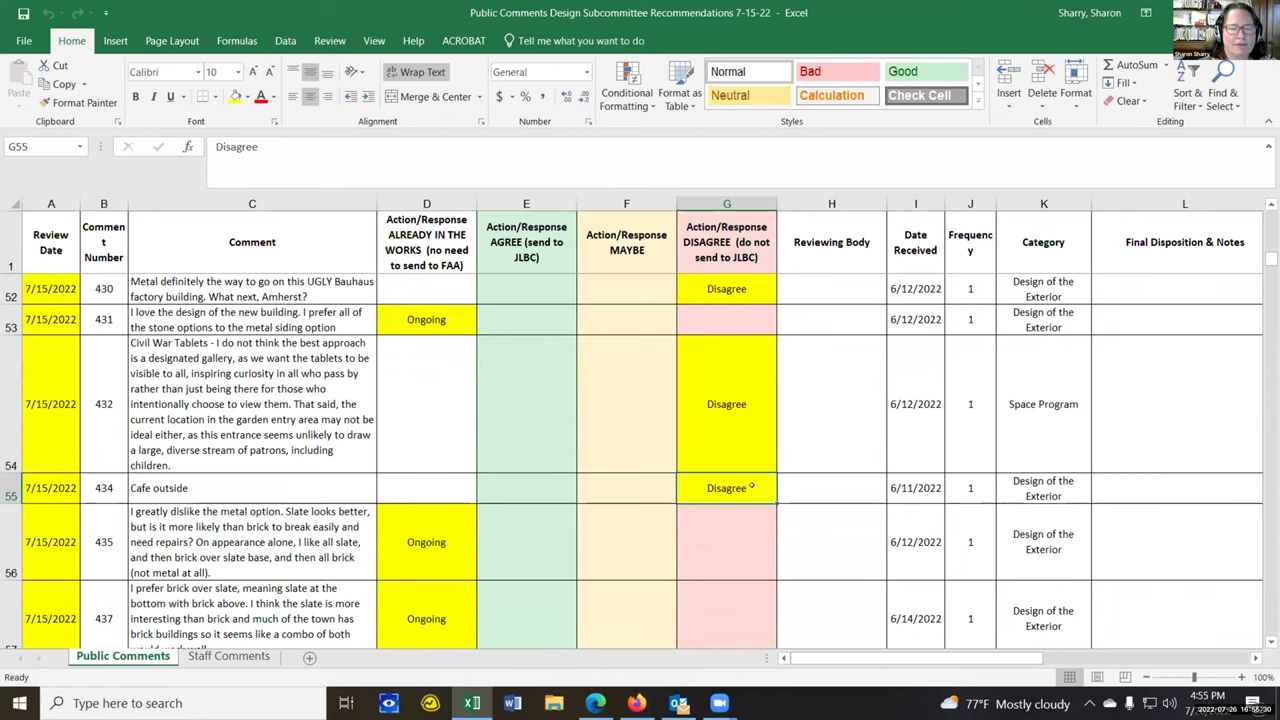
scroll(751, 486, "down", 1)
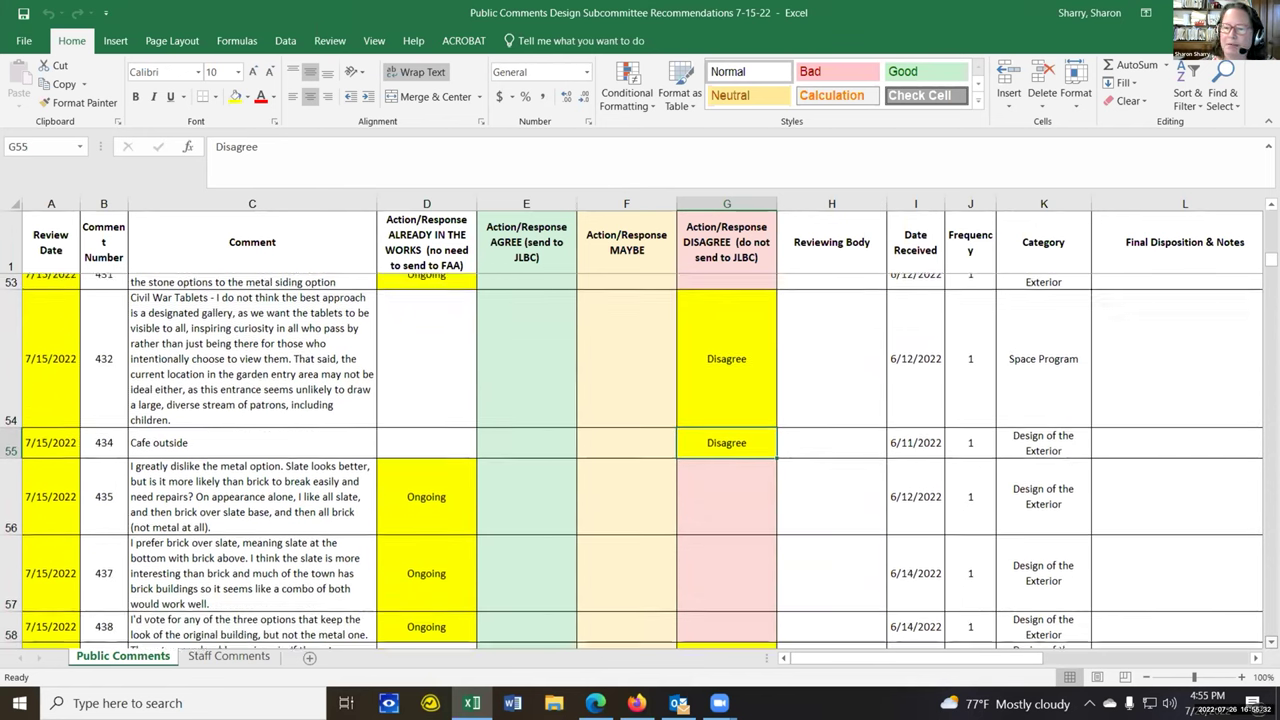
scroll(632, 461, "down", 1)
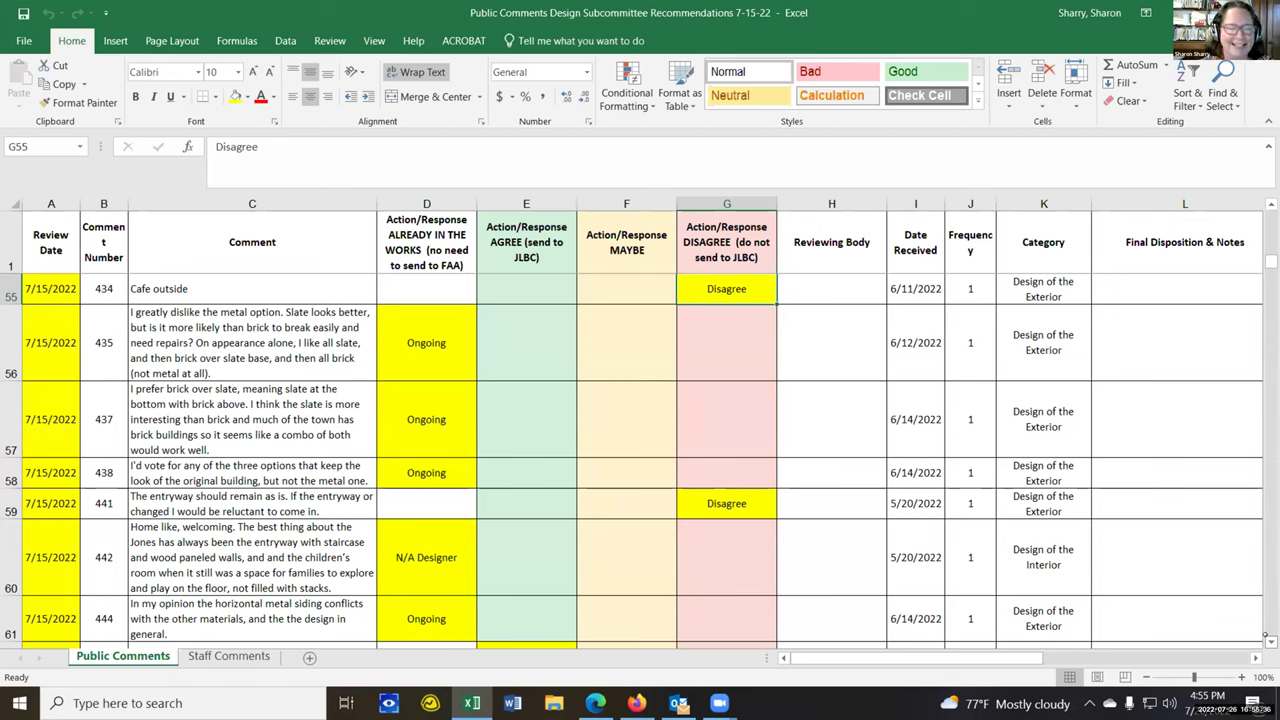
left_click(754, 504)
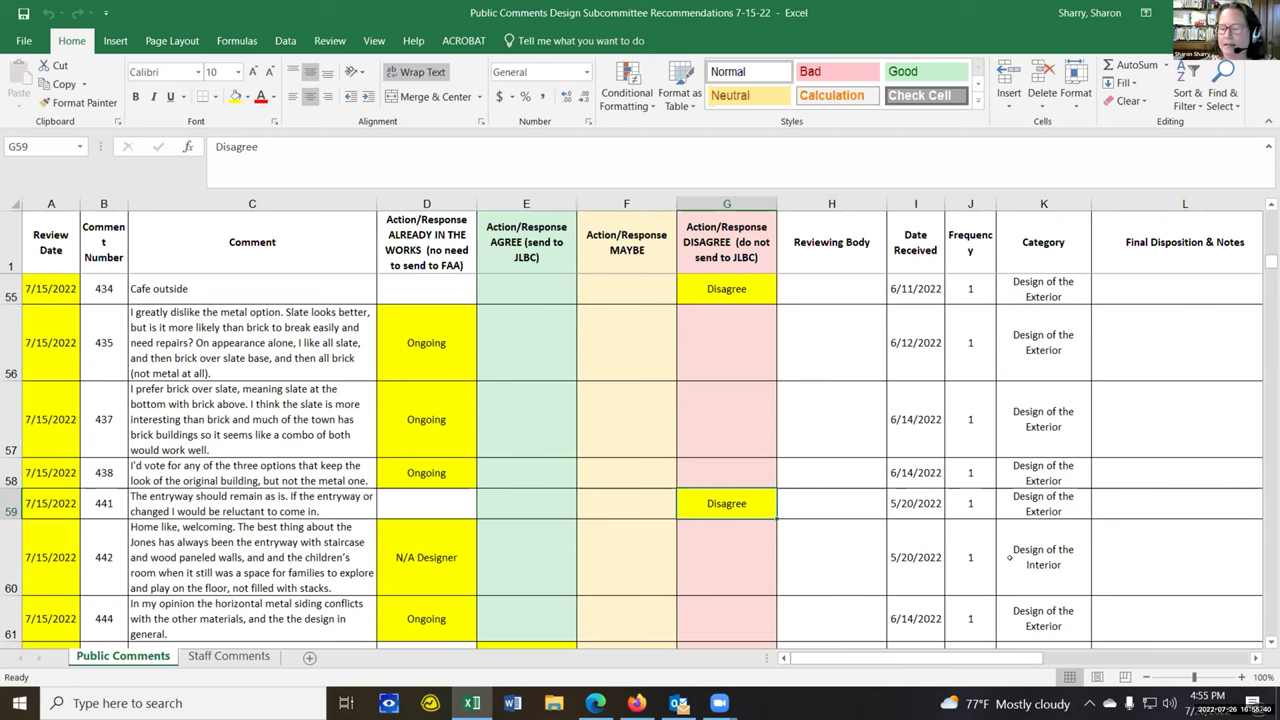
Review the DISAGREE responses for comments 468 (imitating the old building's shape), 473 (don't expand) and 481 (less glass inside).
scroll(1265, 637, "down", 3)
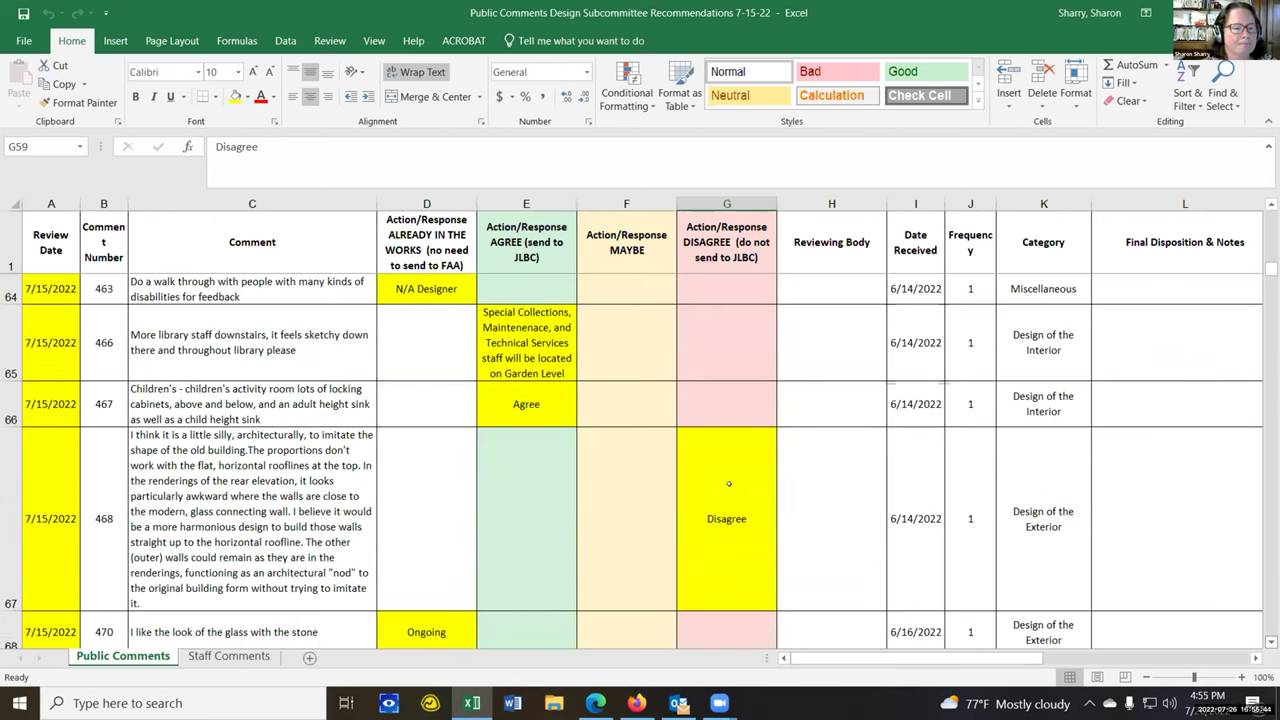
left_click(728, 484)
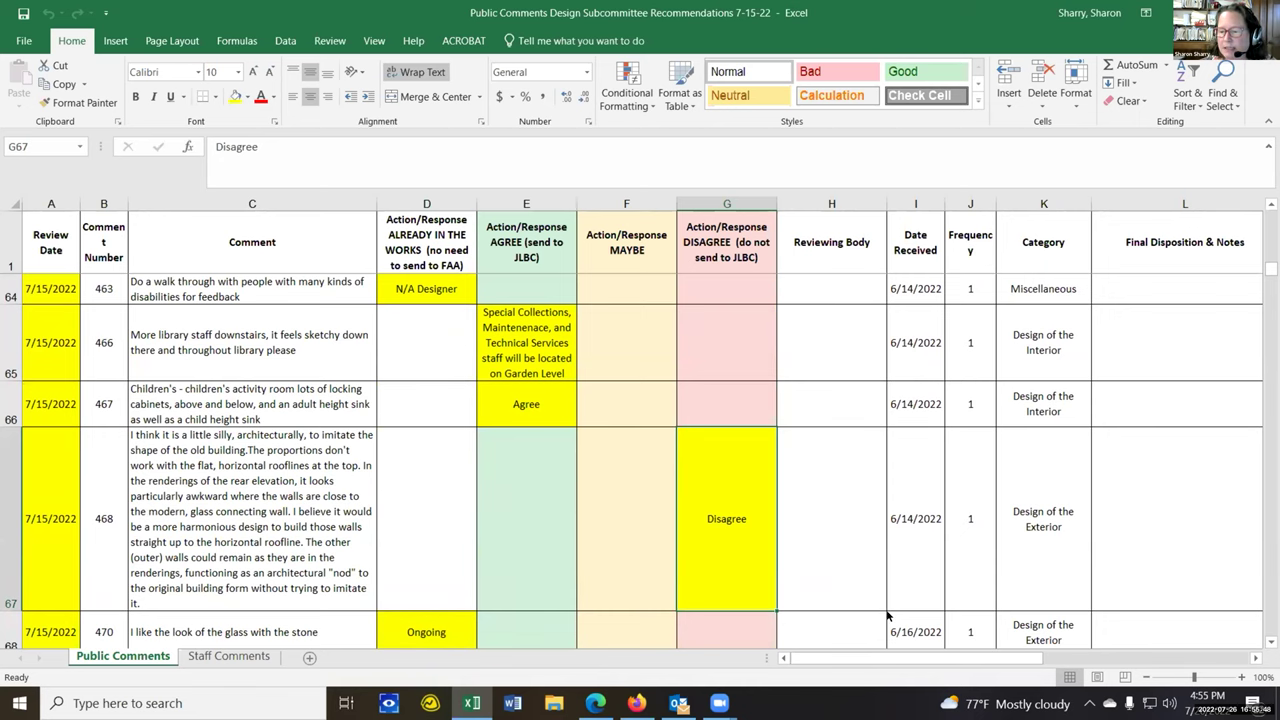
scroll(1266, 637, "down", 1)
left_click(741, 508)
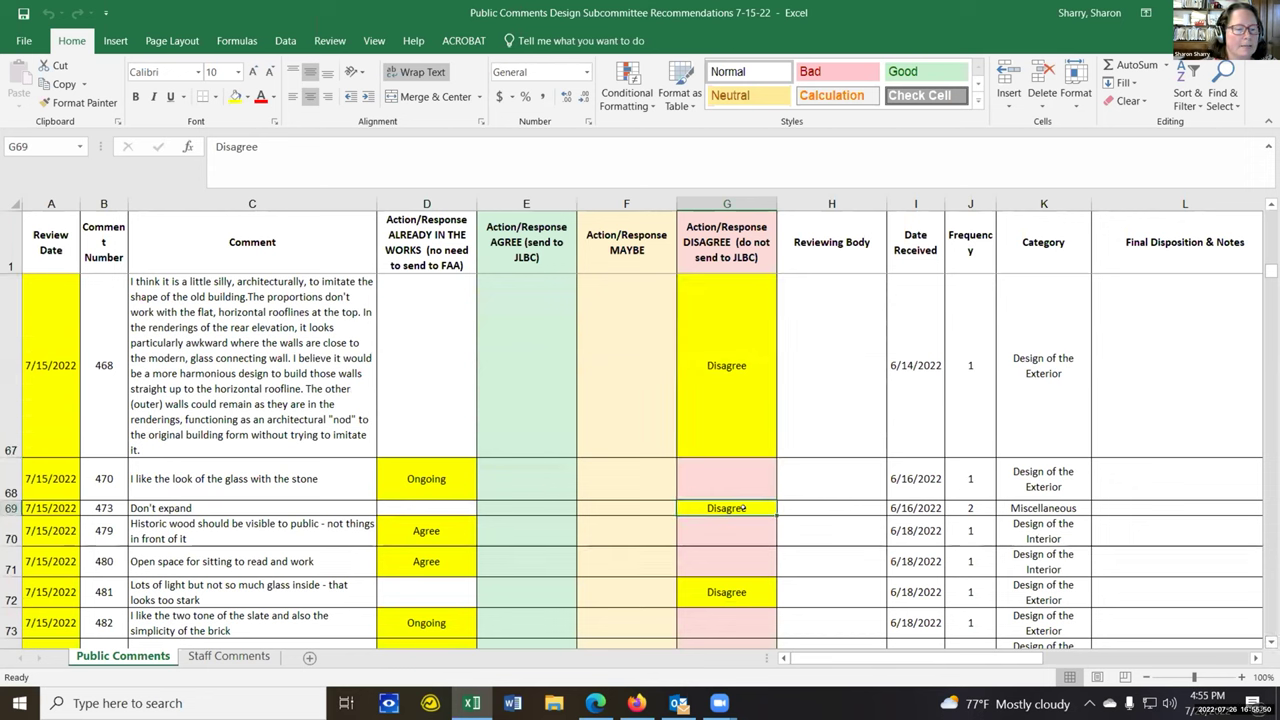
left_click(709, 580)
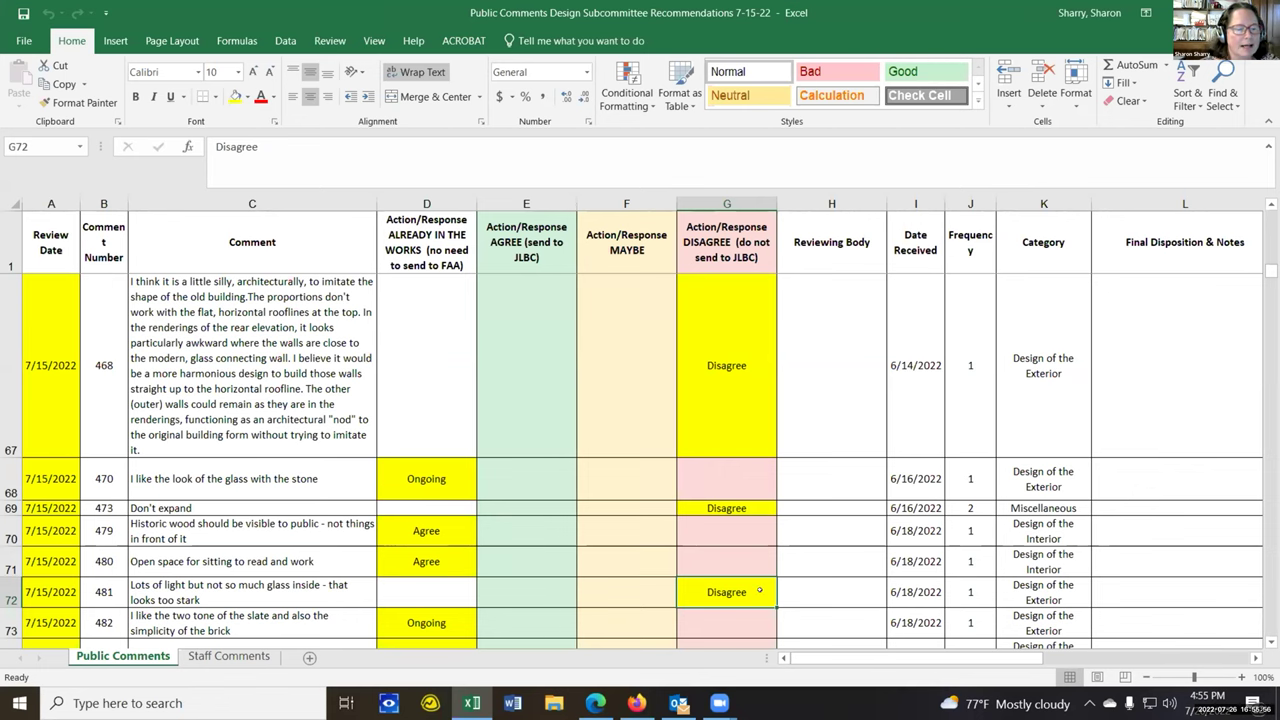
Review the DISAGREE responses for comments 491 (fieldstone exterior and half-round windows) and 11 (tree swing to read in).
left_click(1268, 642)
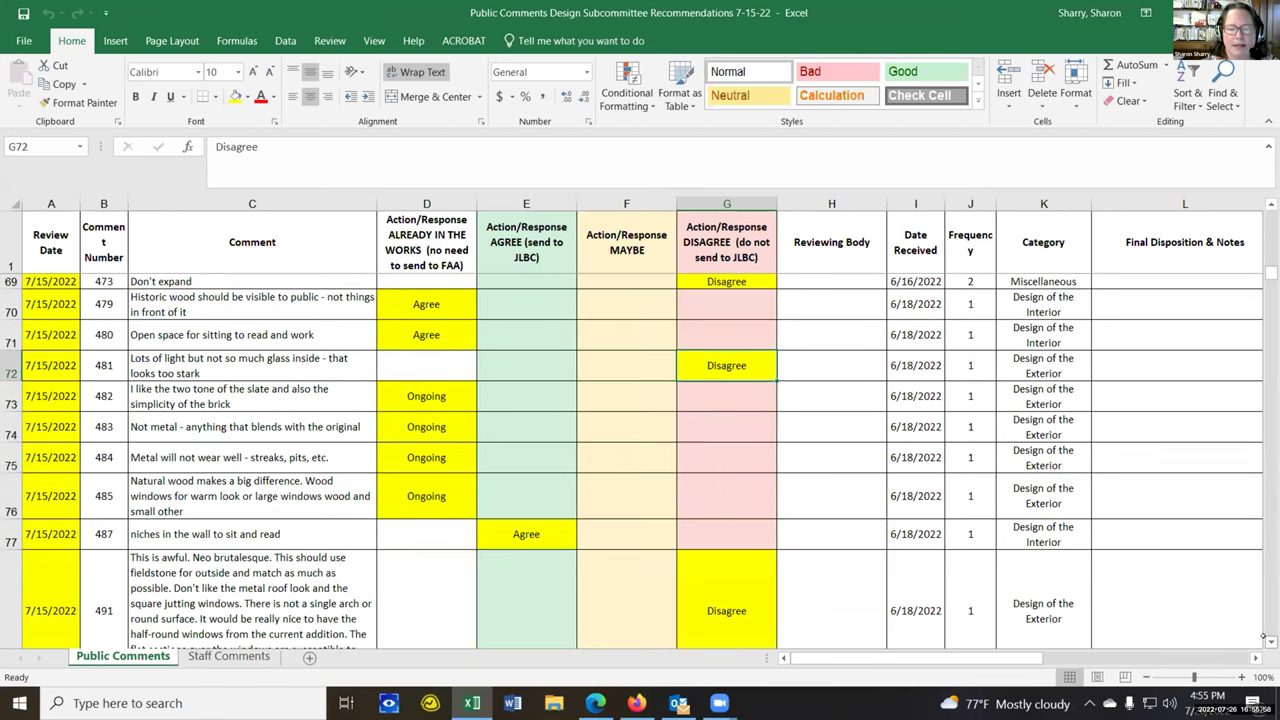
left_click(739, 591)
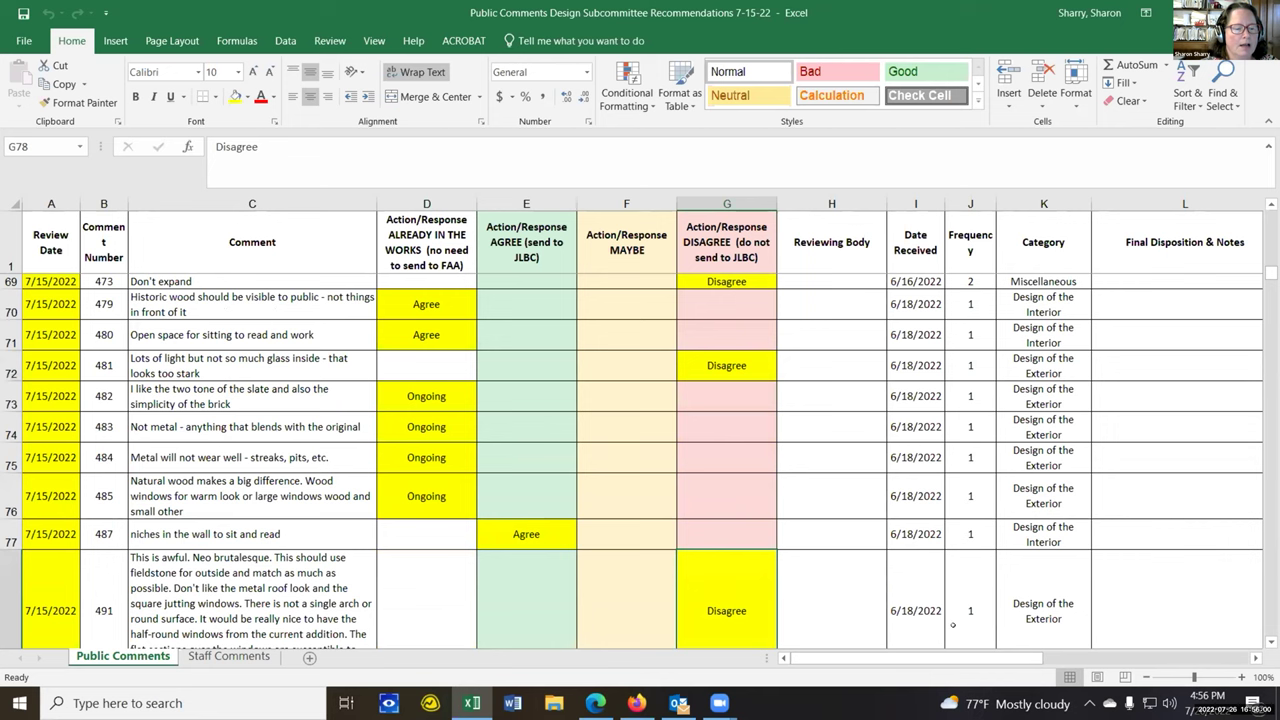
left_click(1268, 642)
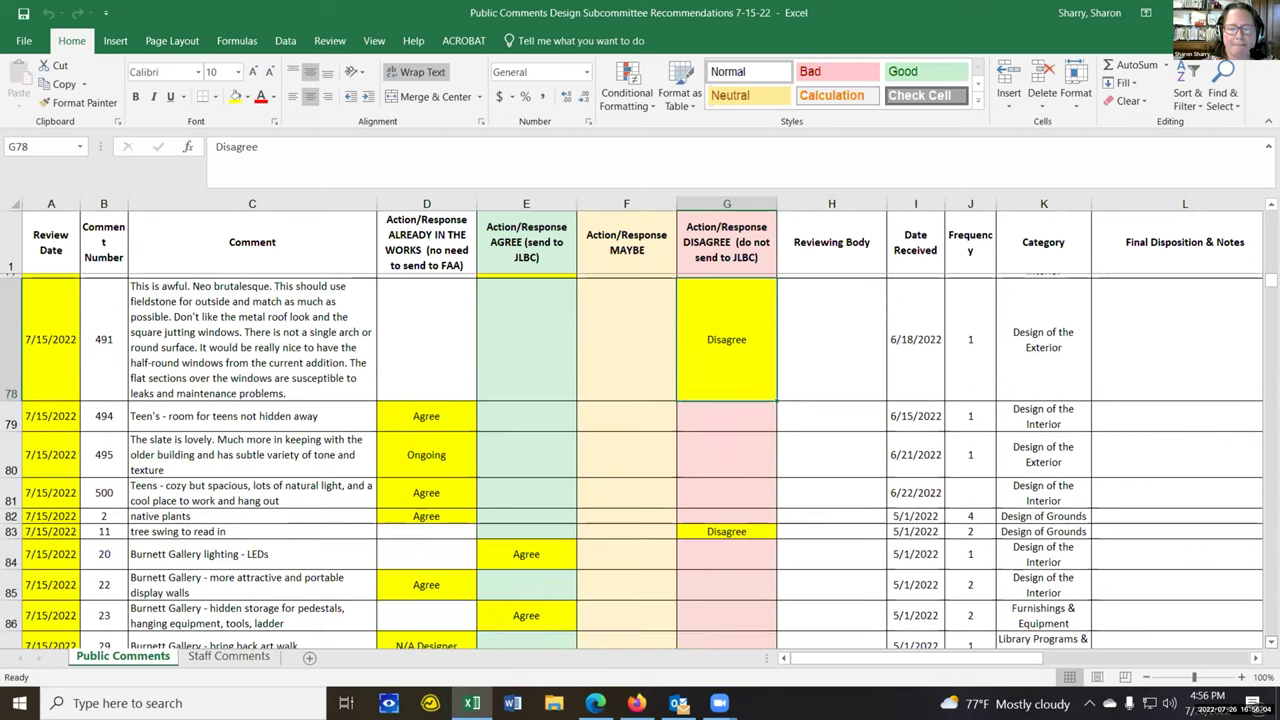
left_click(761, 528)
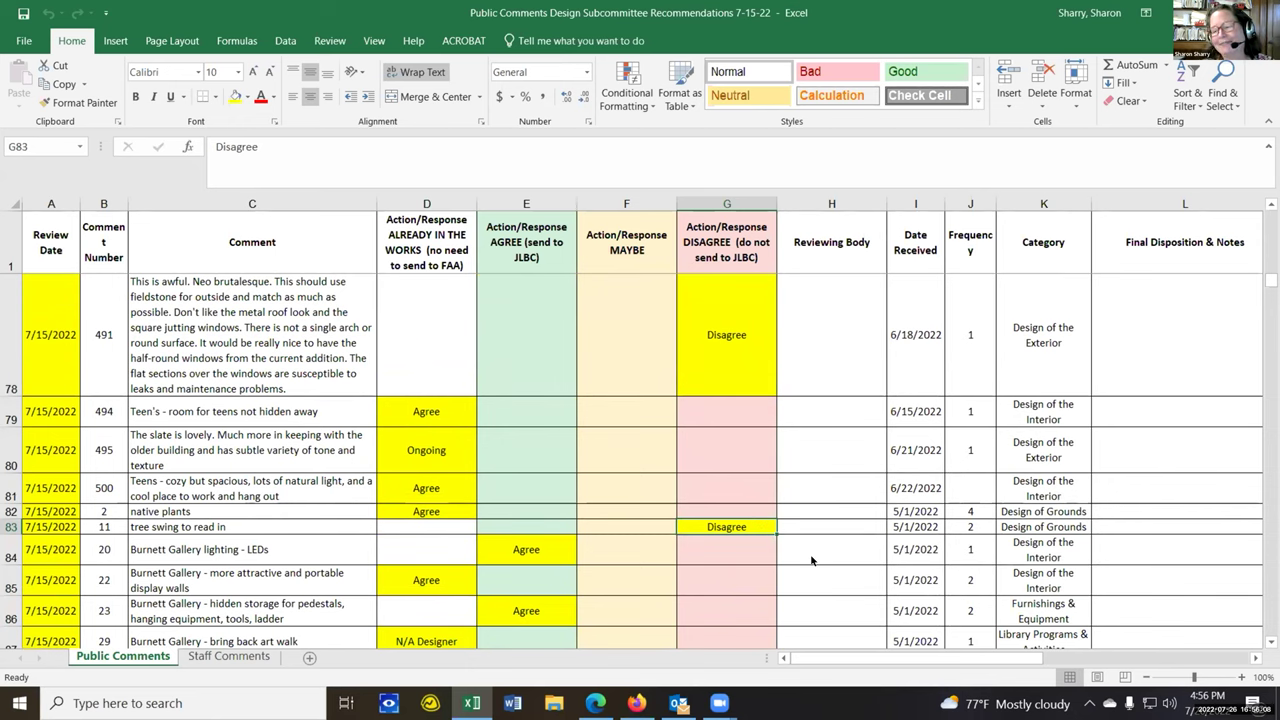
Review the DISAGREE responses for comments 69 (communal reading table), 75 (expanded audiobook access) and 81 (long communal table).
scroll(811, 561, "down", 1)
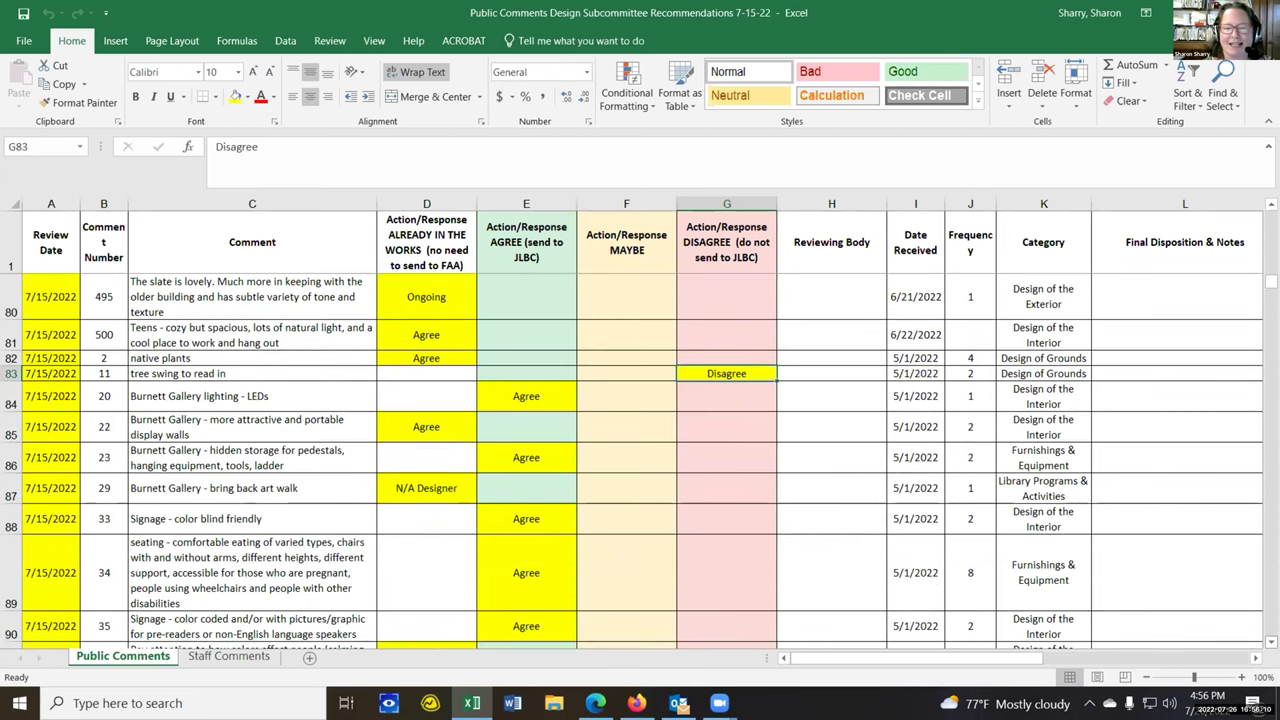
scroll(632, 462, "down", 2)
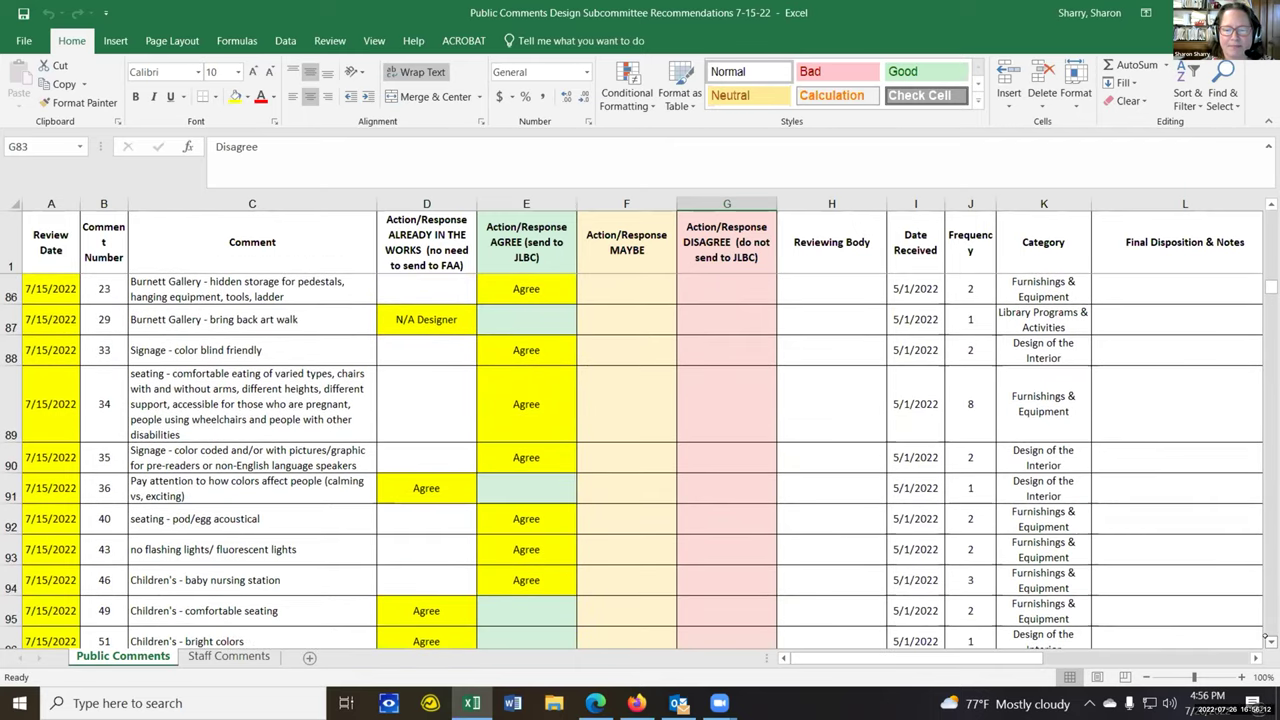
scroll(719, 525, "down", 3)
left_click(727, 507)
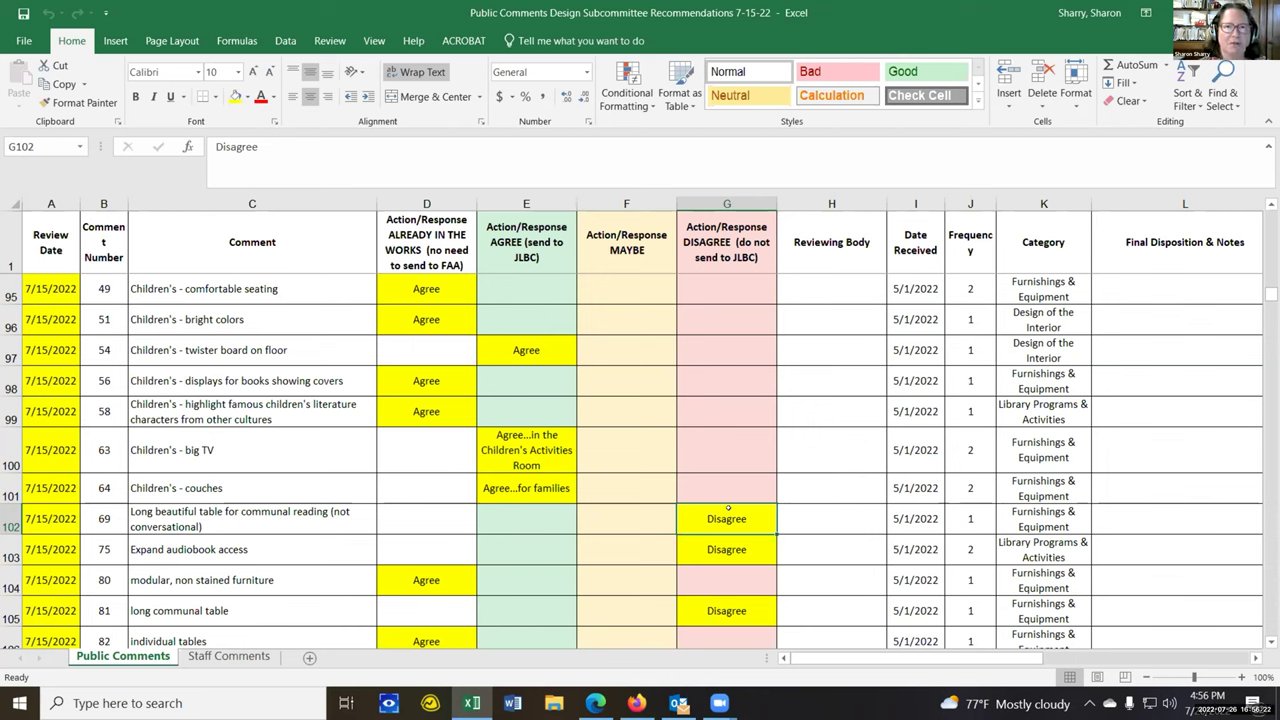
left_click(762, 540)
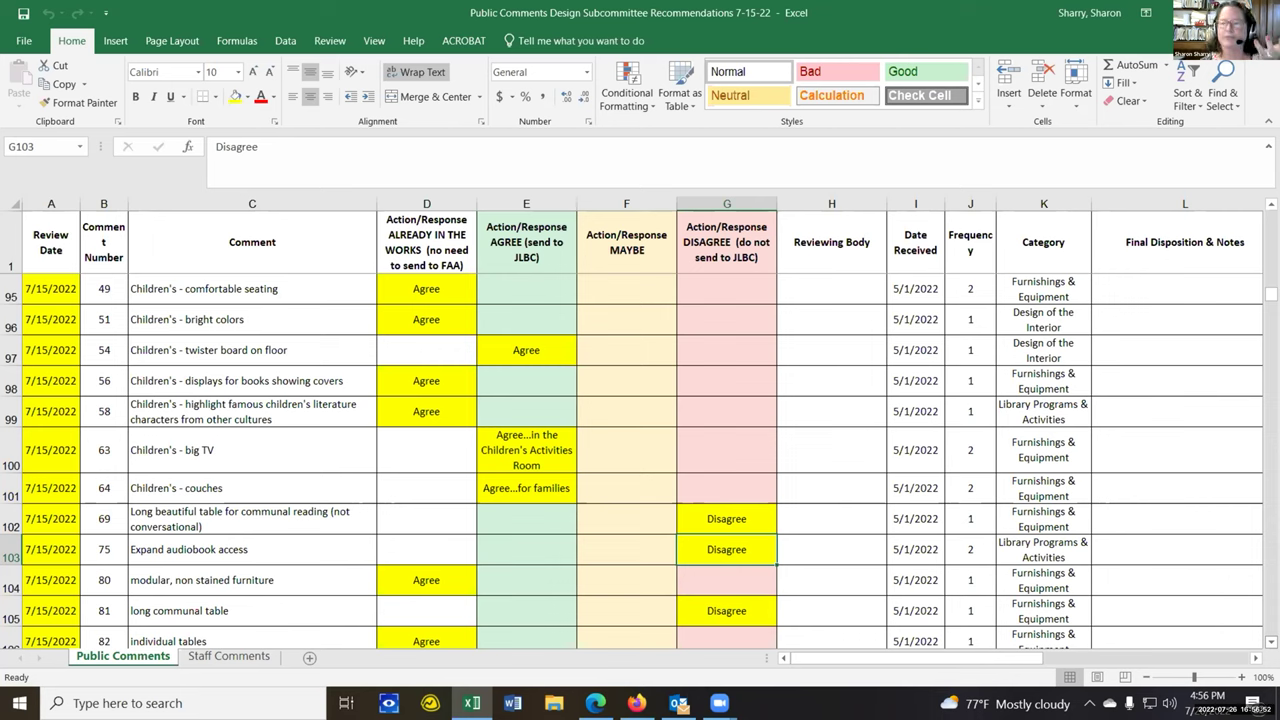
left_click(751, 603)
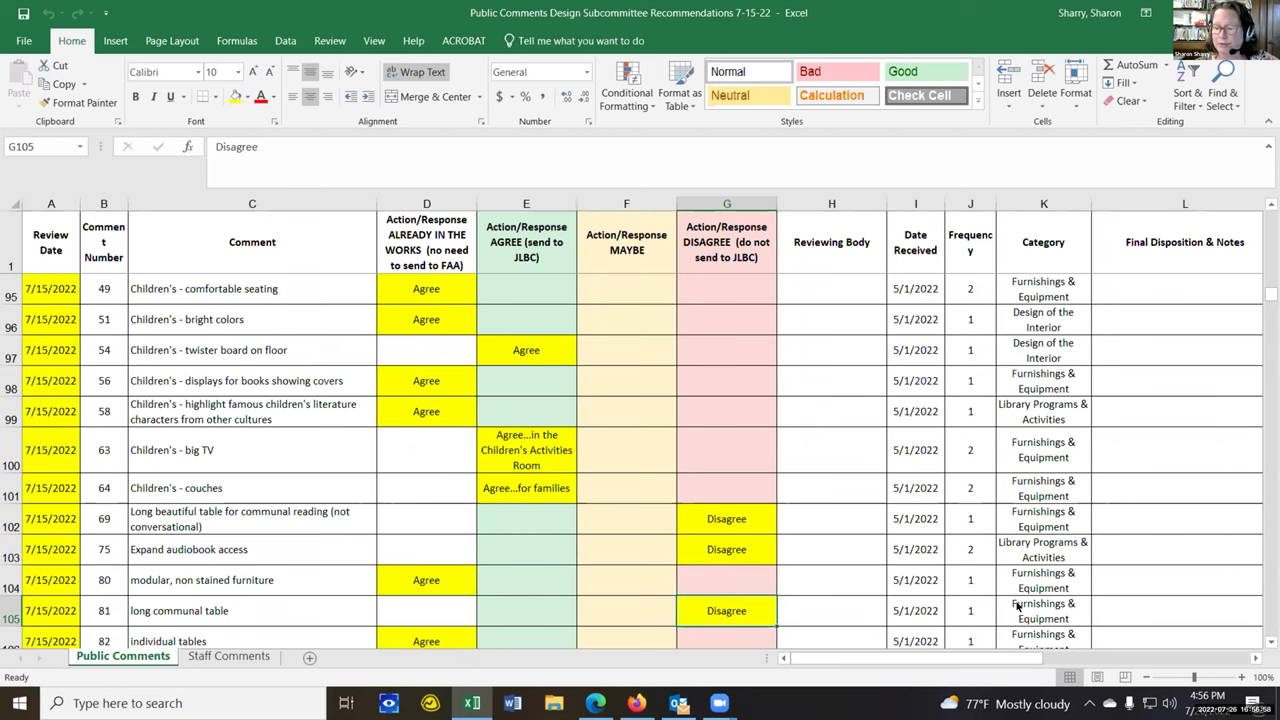
Review the DISAGREE responses for the teen comments 183 (plants) and 203 (sodastream).
scroll(1016, 606, "down", 5)
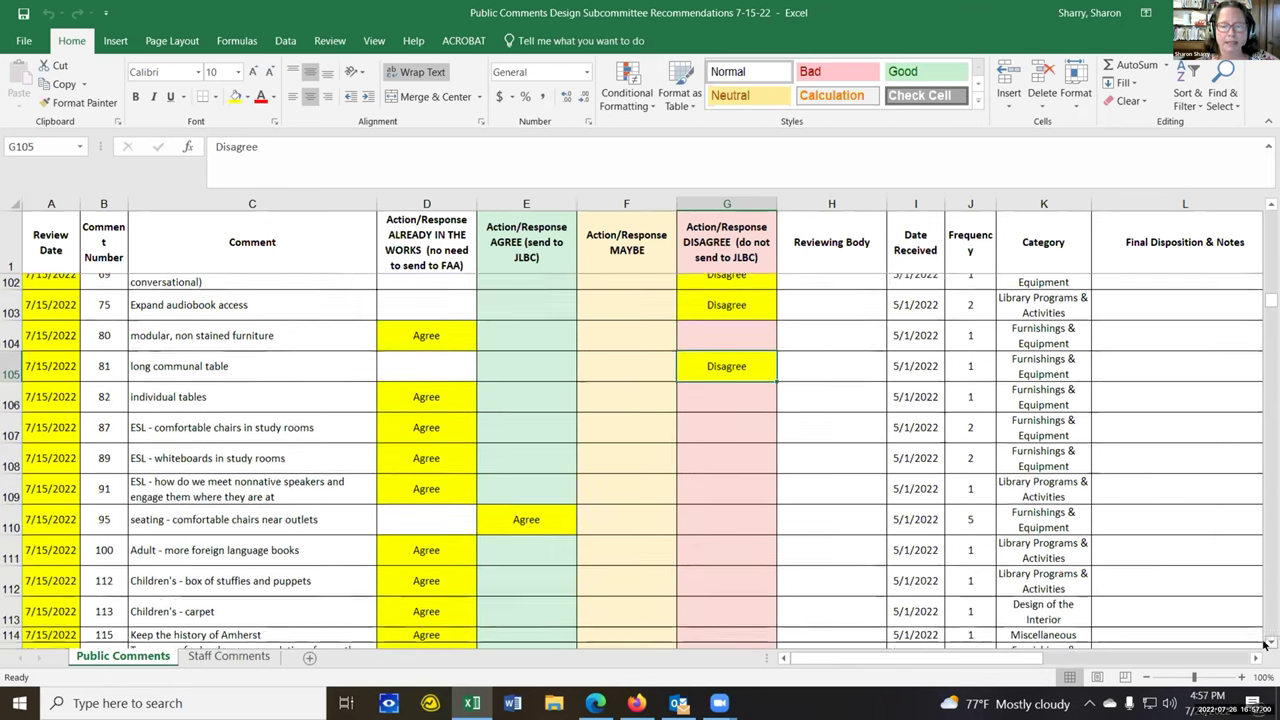
scroll(1265, 645, "down", 3)
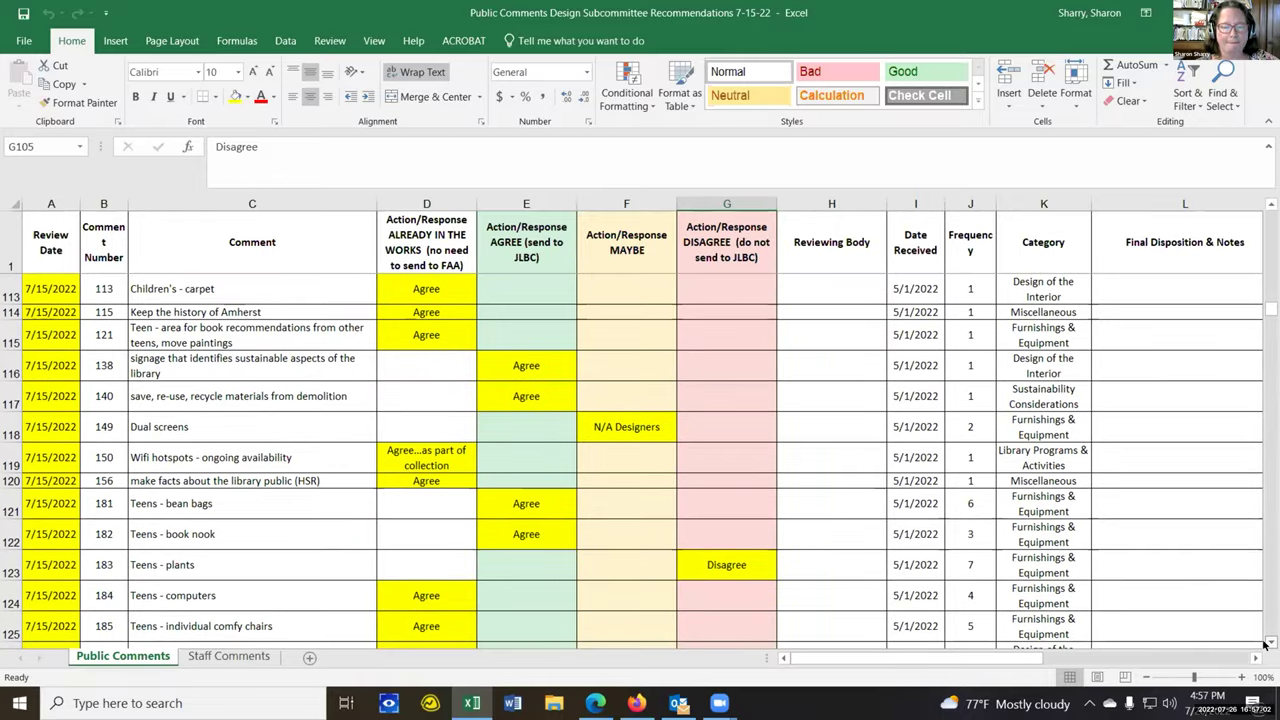
left_click(718, 560)
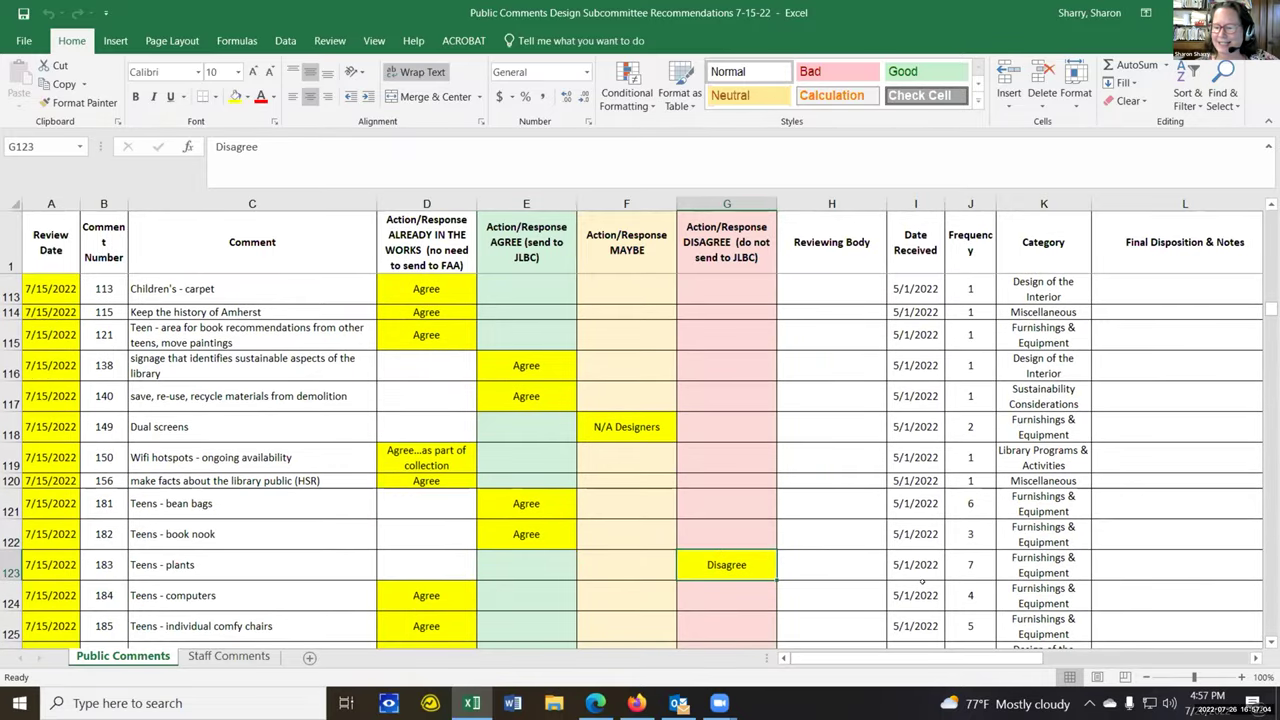
scroll(1265, 645, "down", 2)
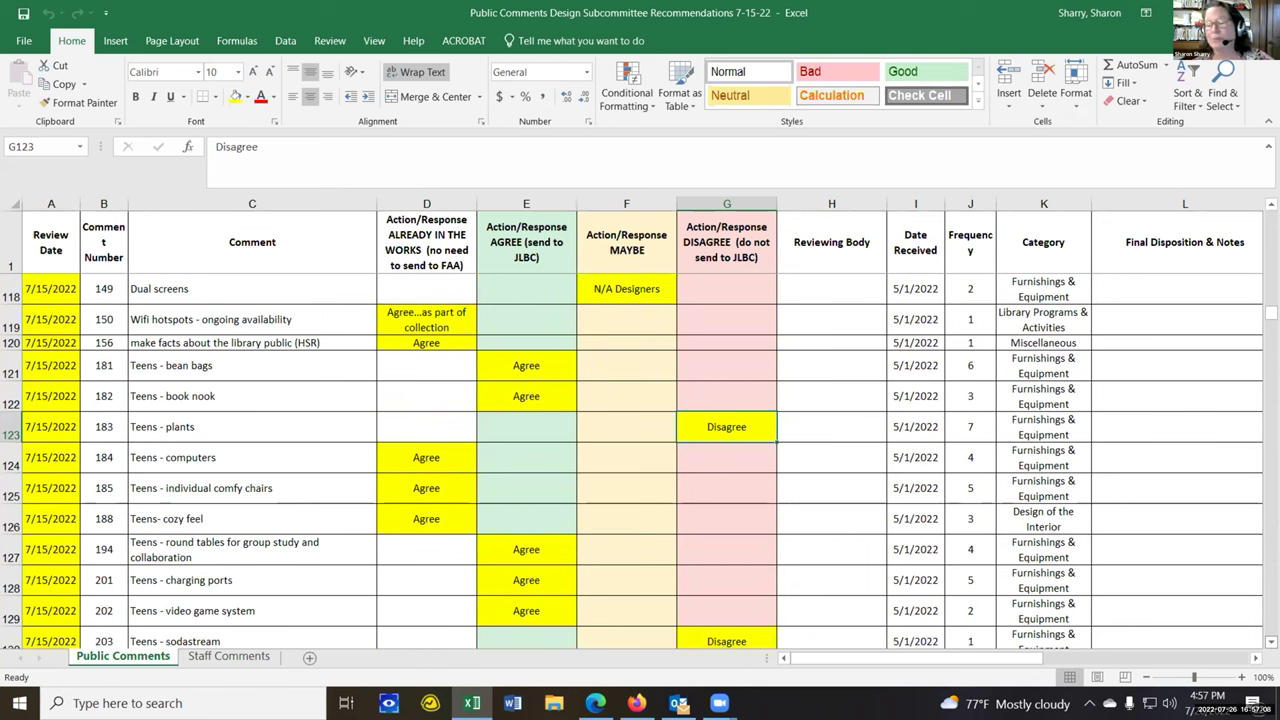
scroll(640, 460, "down", 3)
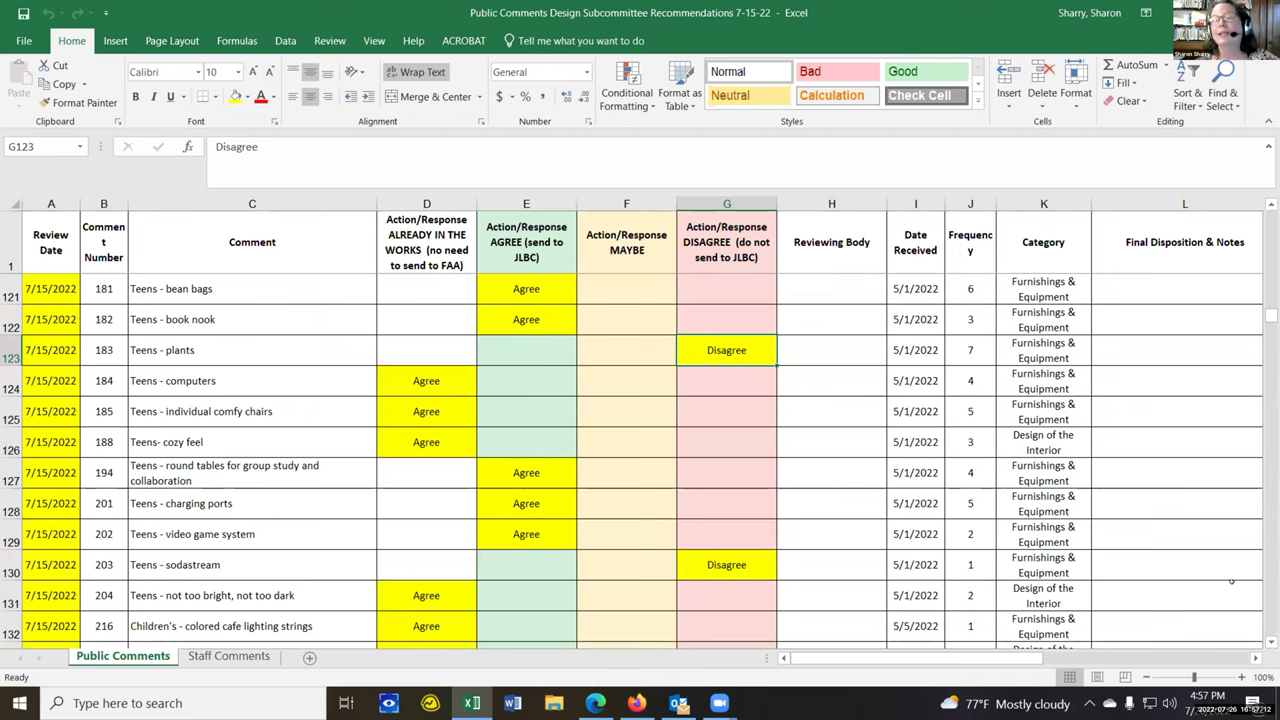
left_click(745, 561)
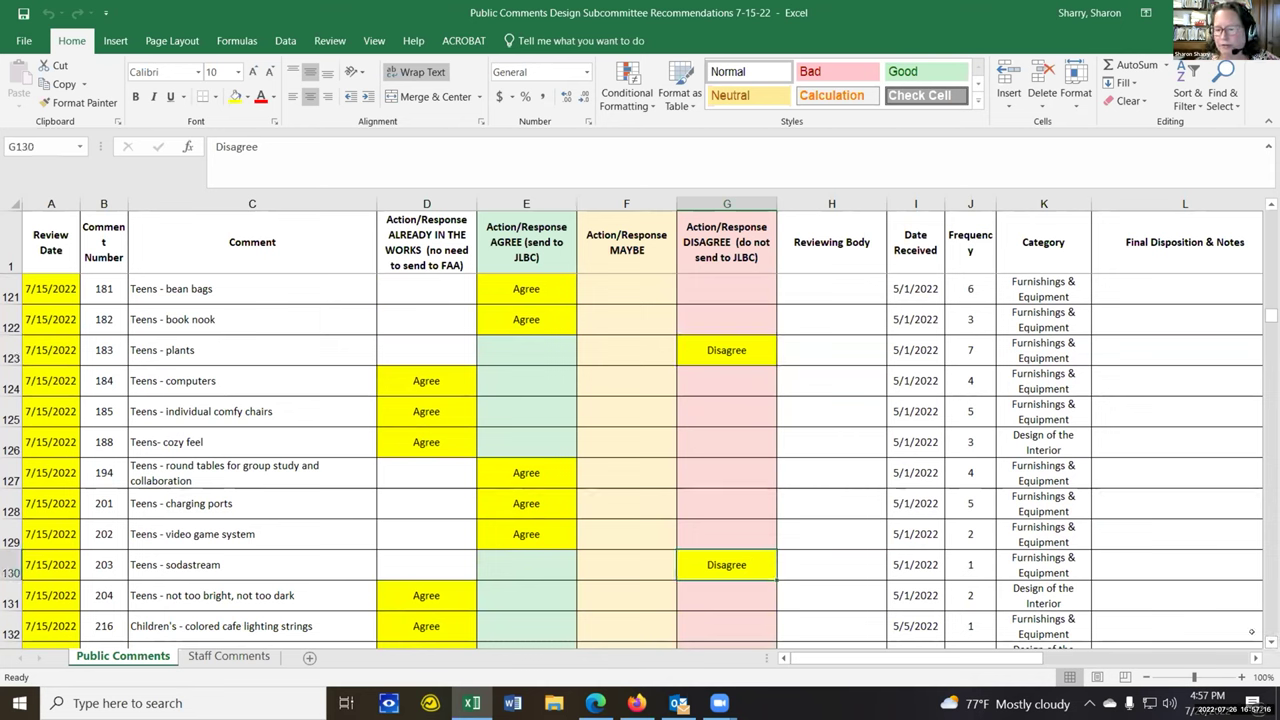
Review the DISAGREE responses for the teen comments 228 (comfy couches) and 258 (Youth Space Teen BIPOC focus).
scroll(1262, 643, "down", 2)
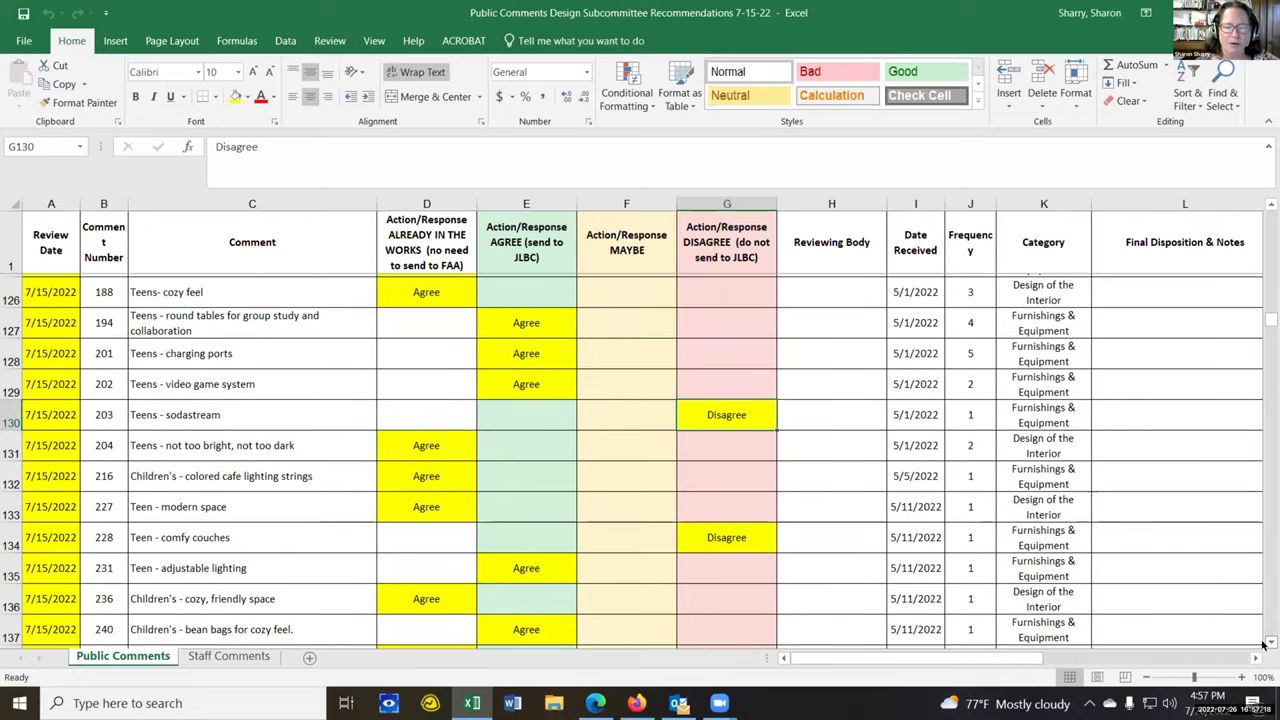
key("ctrl+Down")
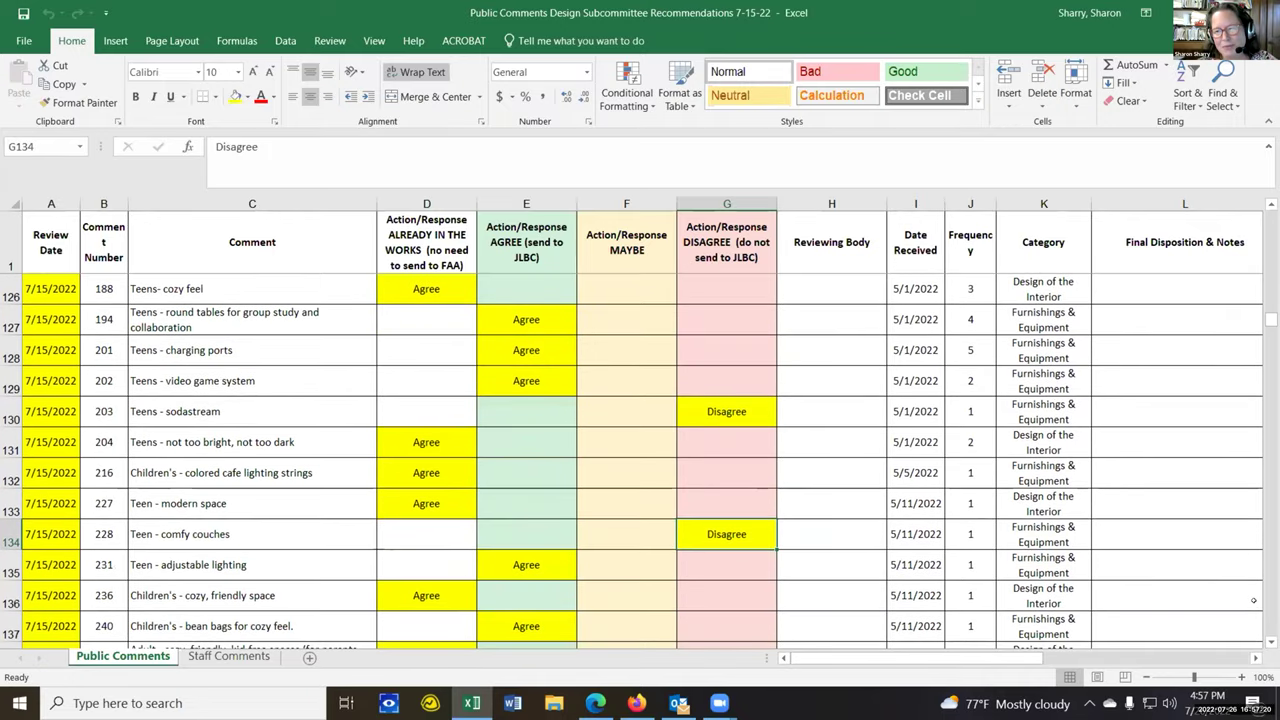
scroll(1253, 600, "down", 3)
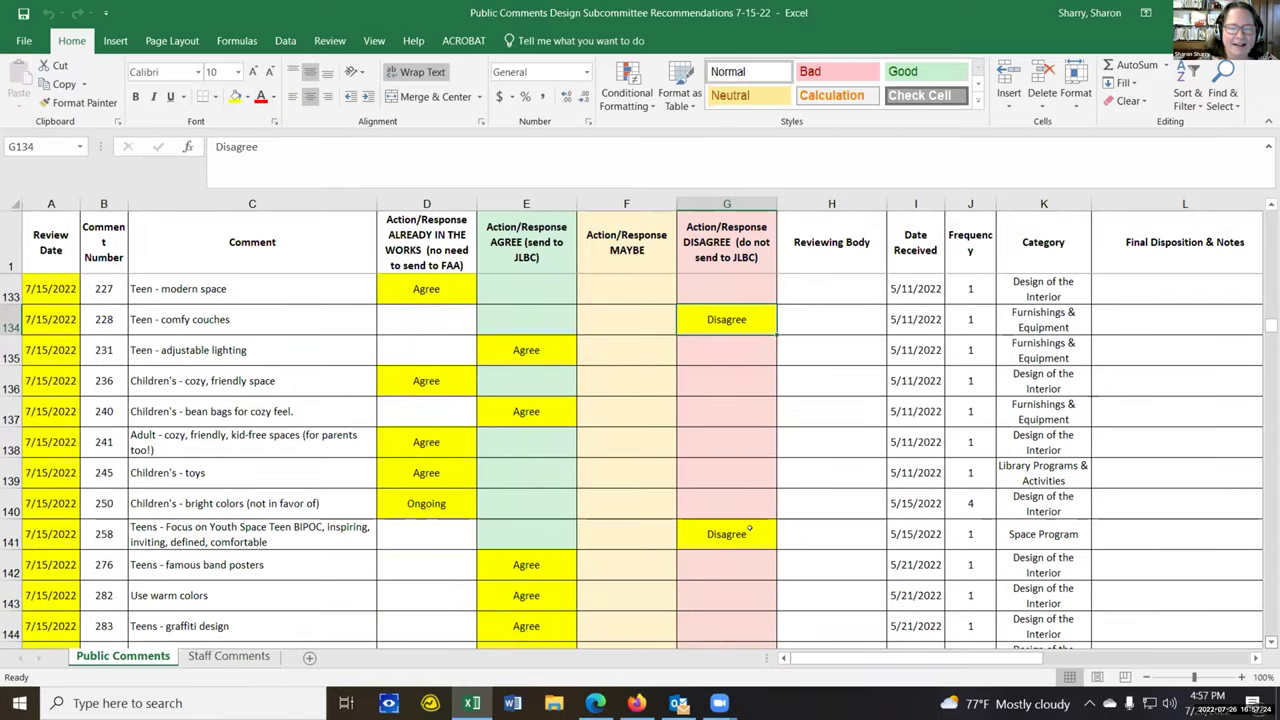
left_click(748, 534)
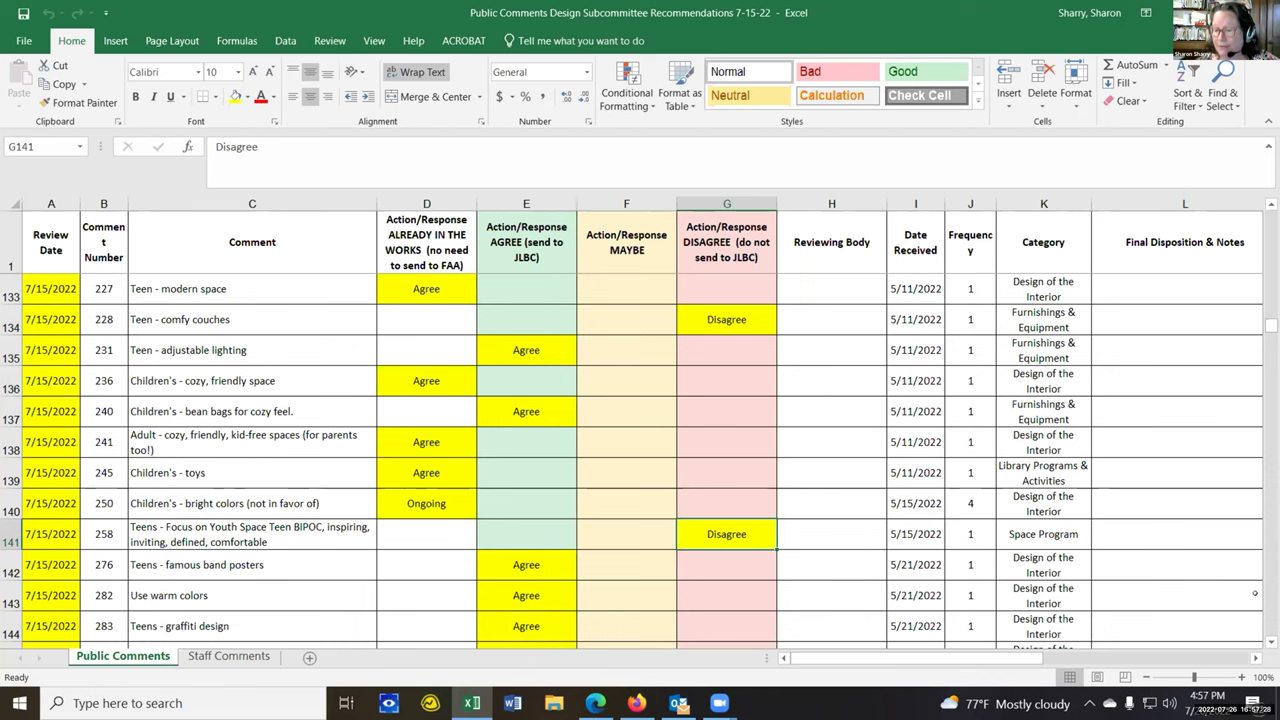
Review the DISAGREE responses for comments 287 (brick walls) and 288 (fake fires in fireplaces), and check the rows after them.
scroll(1258, 598, "down", 2)
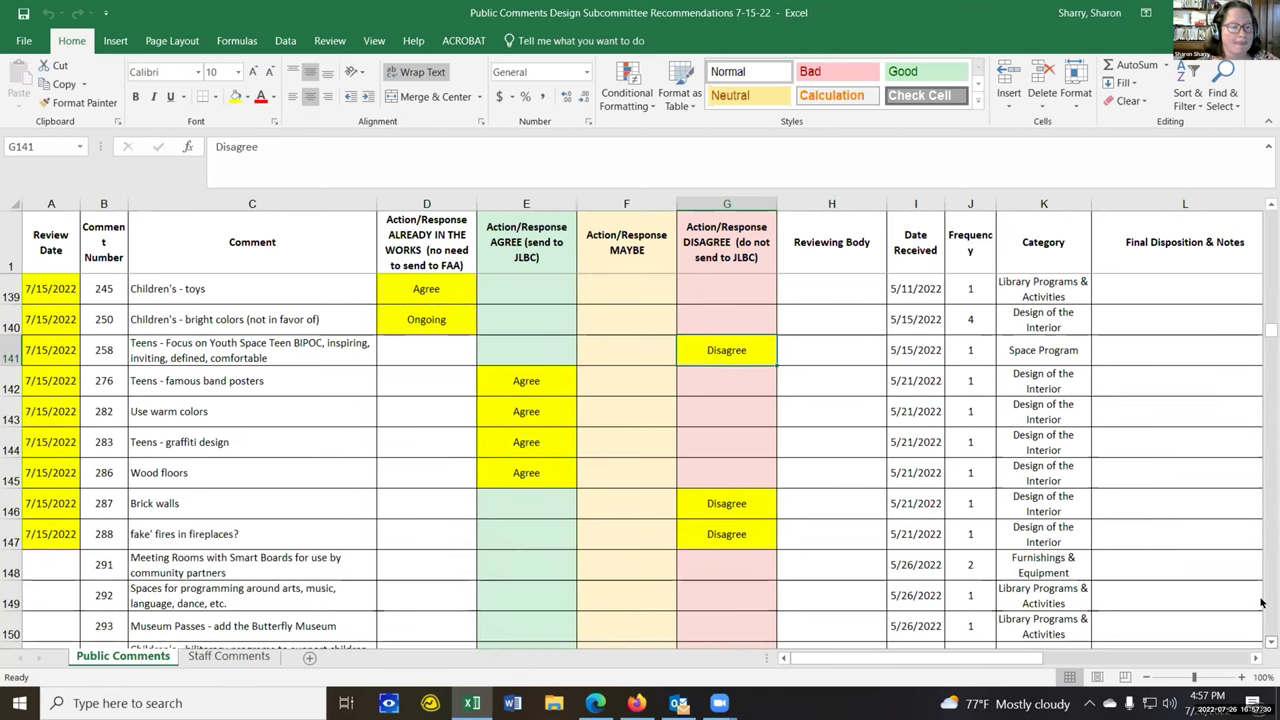
left_click(730, 510)
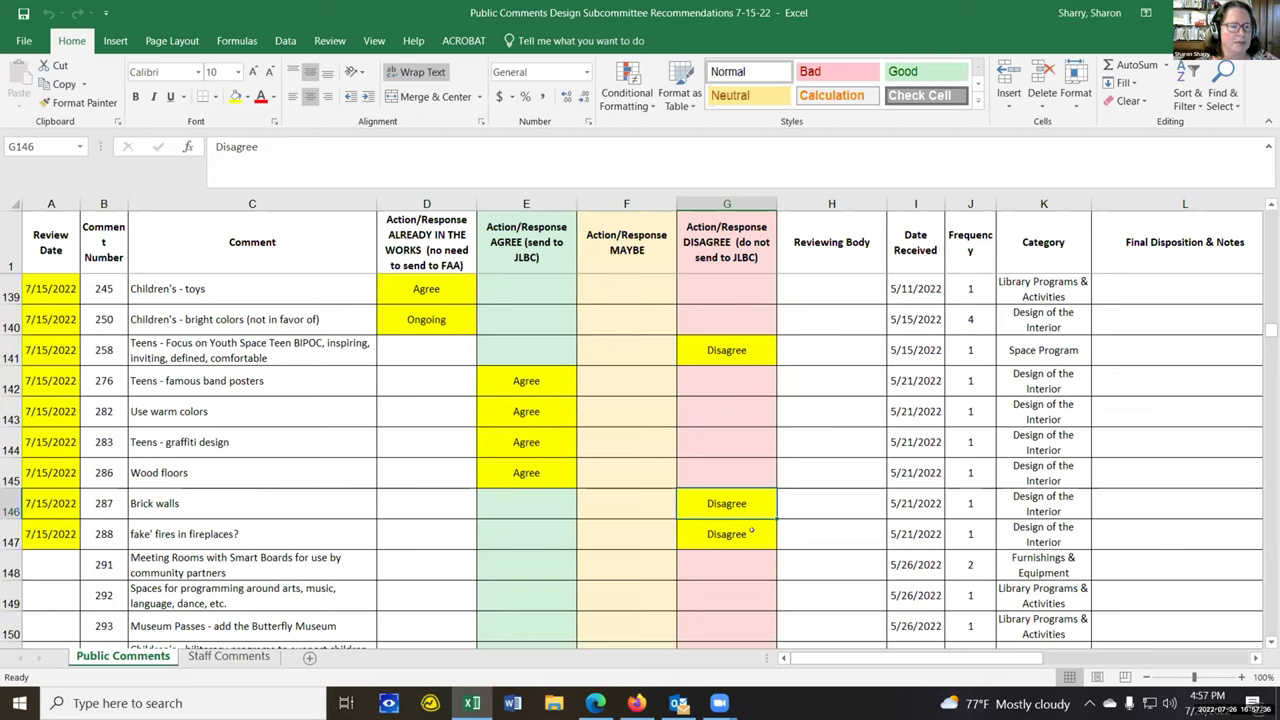
left_click(751, 533)
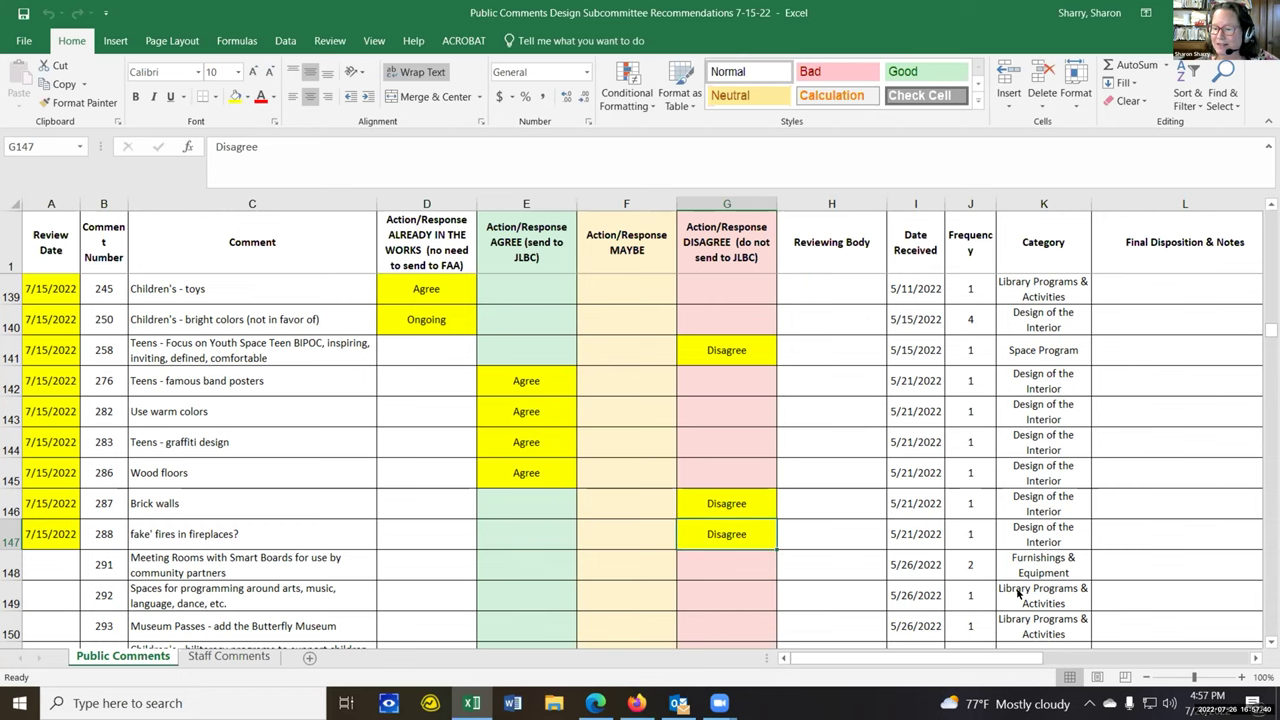
left_click(1268, 640)
left_click(1268, 640)
left_click(1268, 640)
left_click(1268, 640)
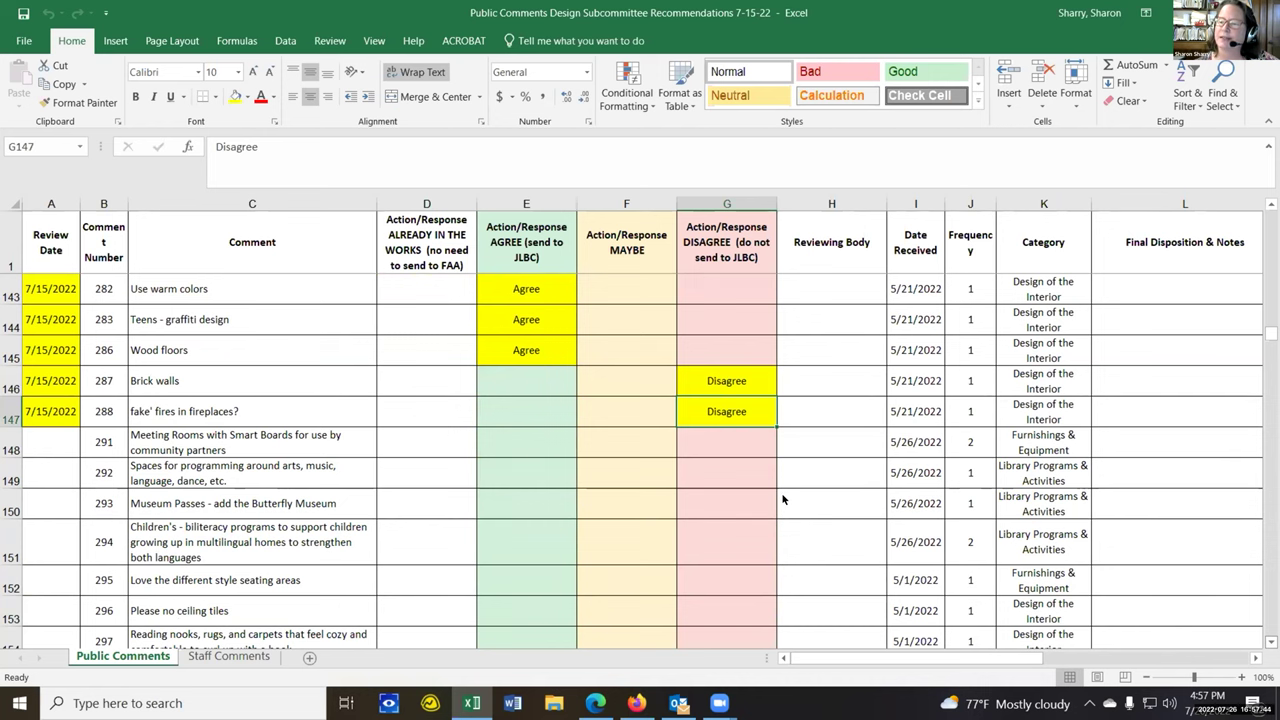
Return to the first comments in the list and select the whole MAYBE column to point it out.
left_click_drag(1270, 333, 1264, 200)
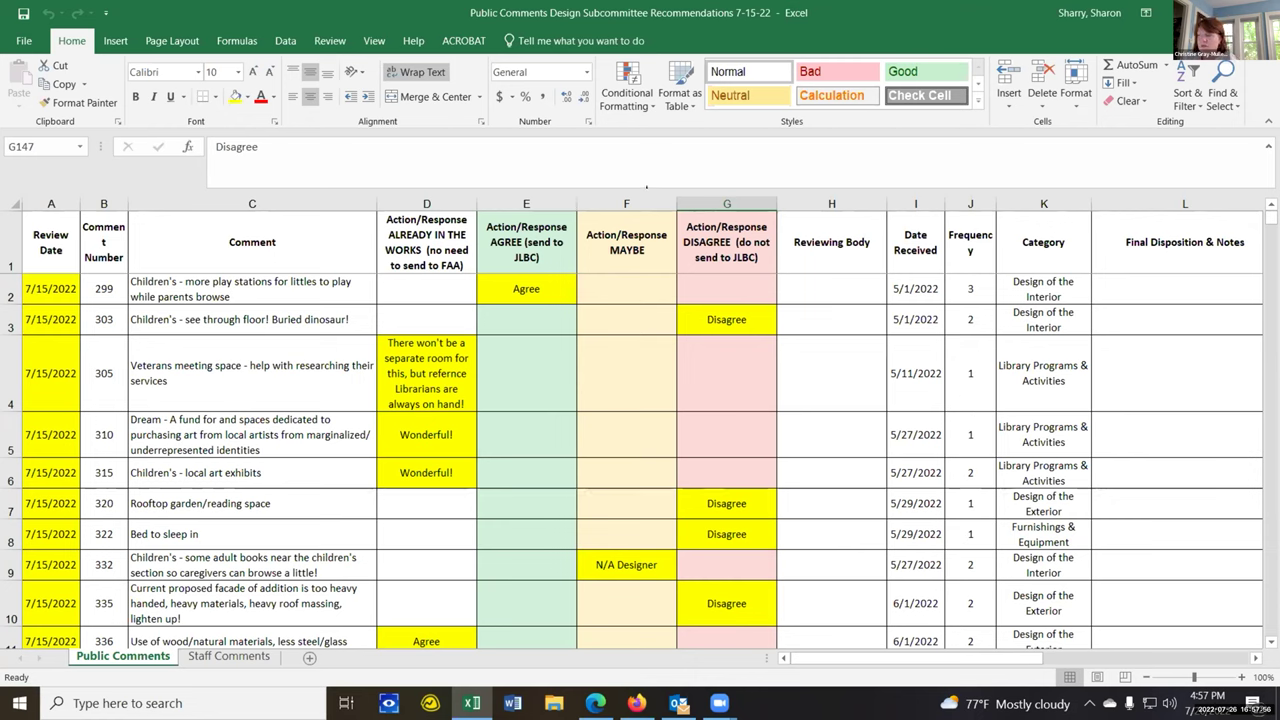
left_click(650, 204)
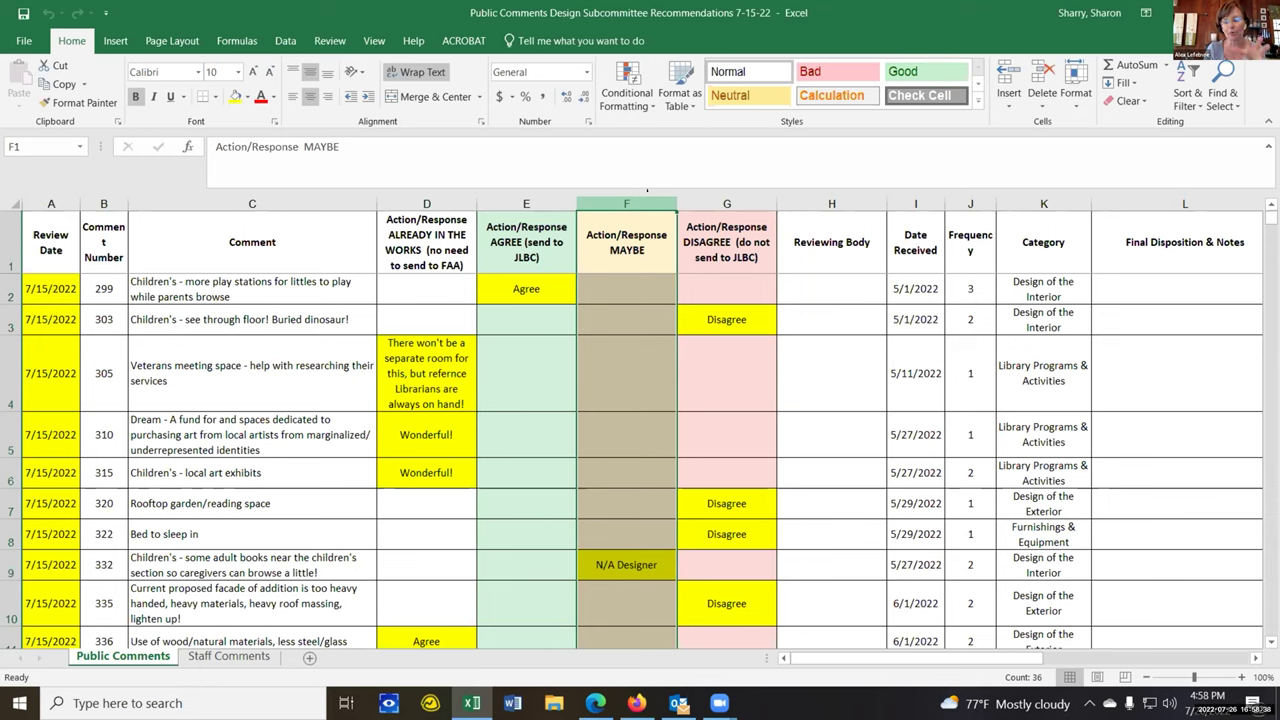
left_click(857, 293)
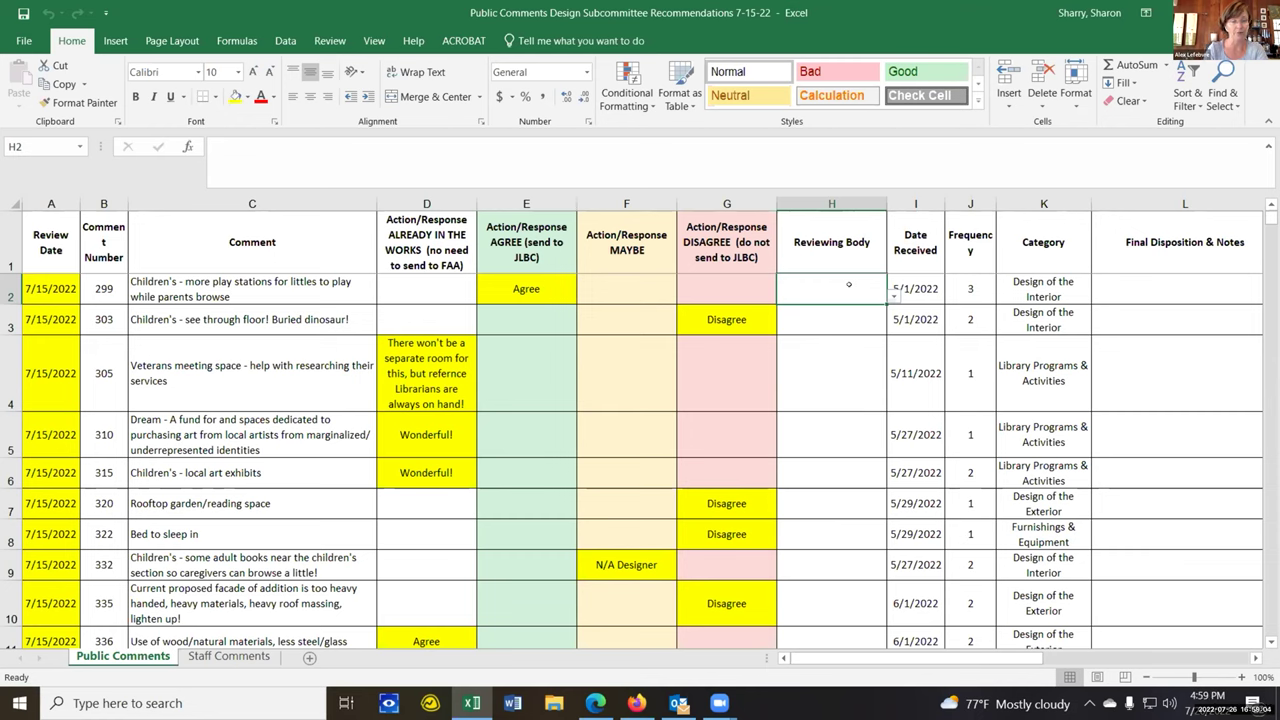
Enter "Tabled" as the MAYBE response for comment 335 about the heavy-handed facade of the addition.
left_click(102, 590)
left_click(207, 590)
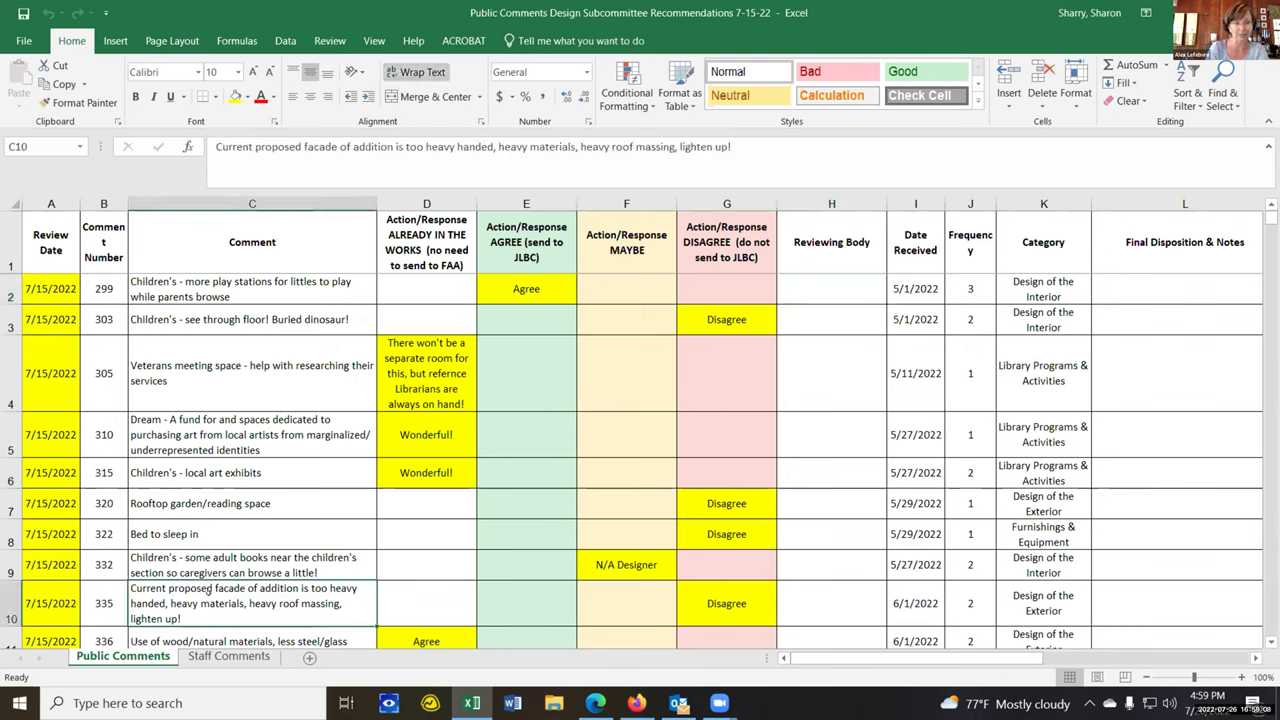
left_click(697, 592)
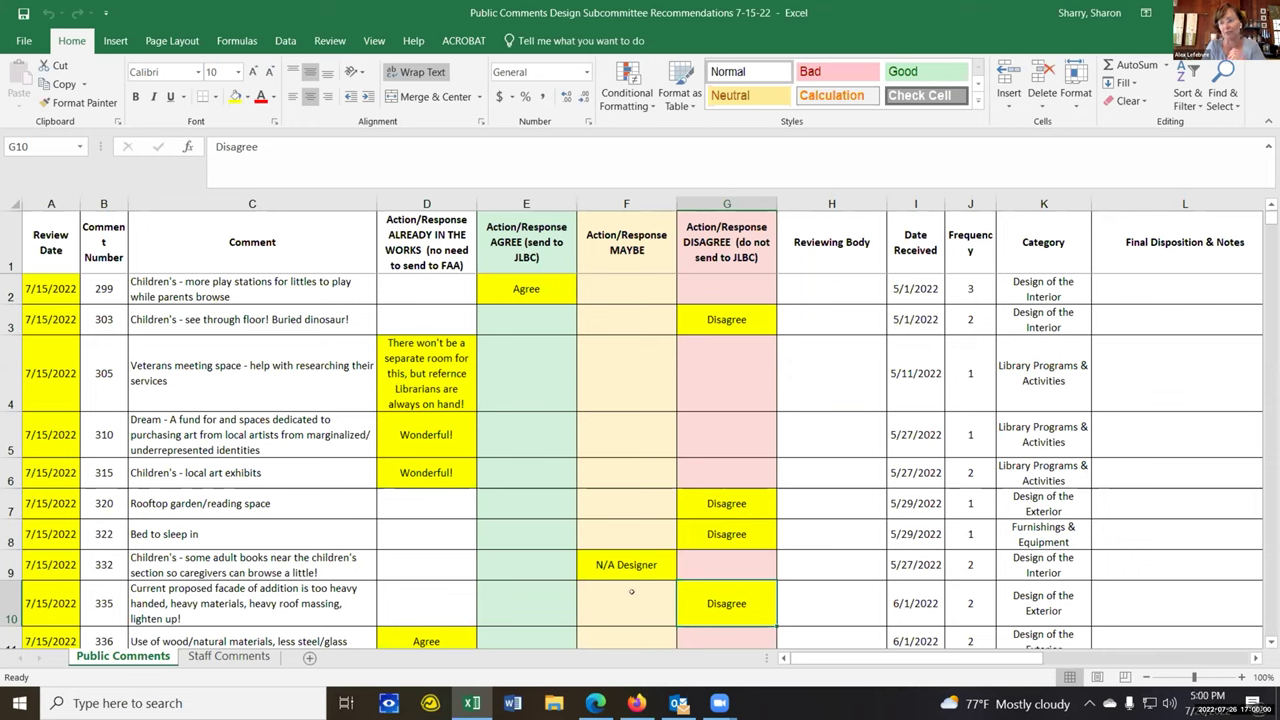
left_click(631, 591)
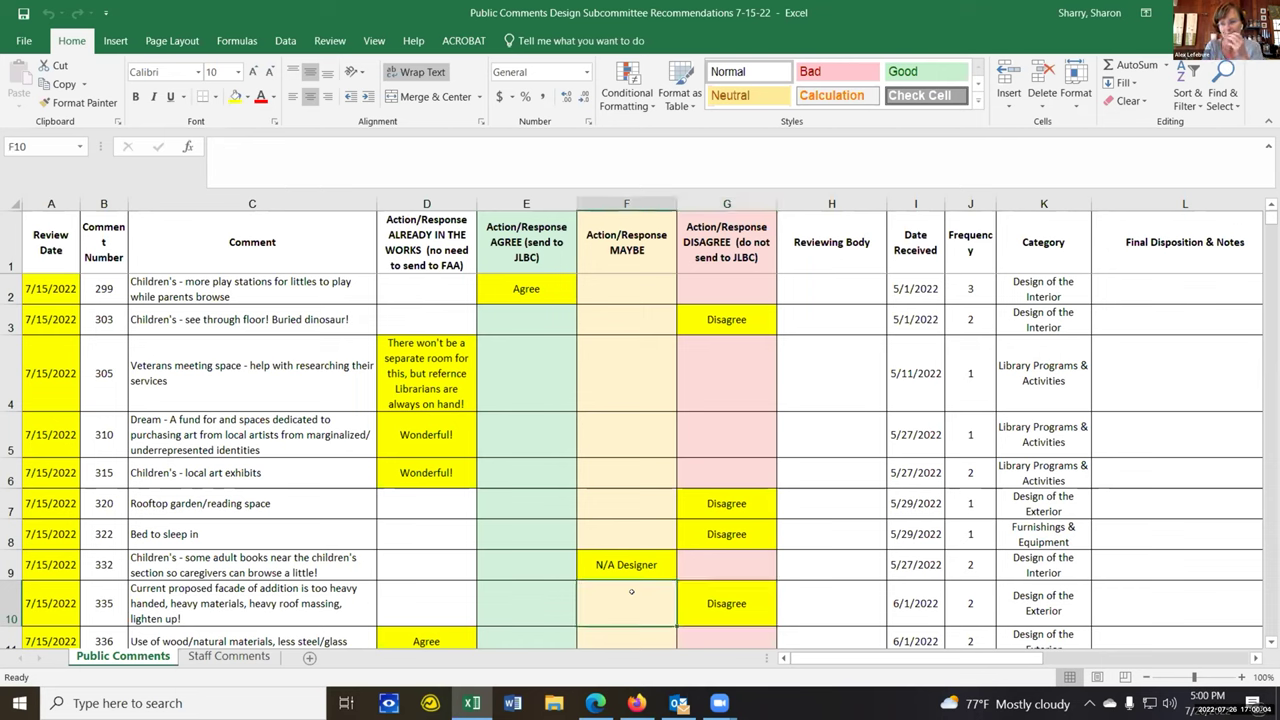
type("Tabled")
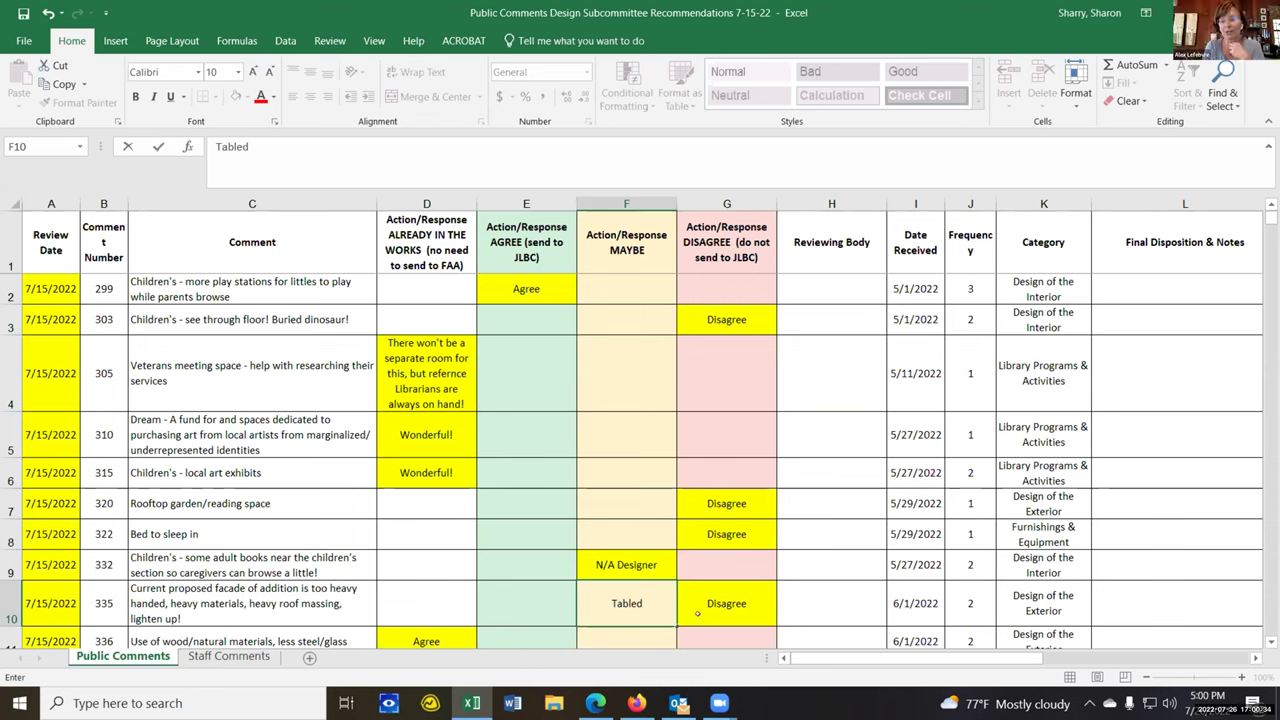
Clear the Disagree response for comment 335 and fill its Tabled cell with yellow.
left_click(719, 603)
key("Delete")
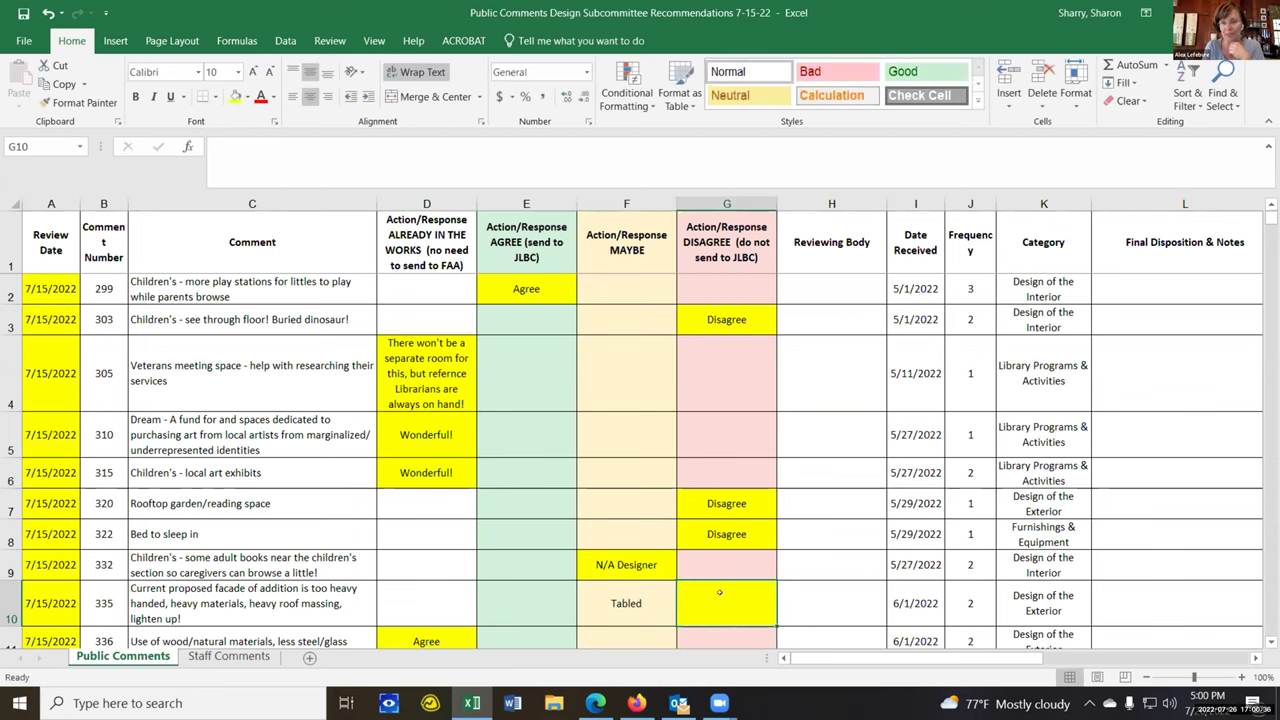
left_click(655, 603)
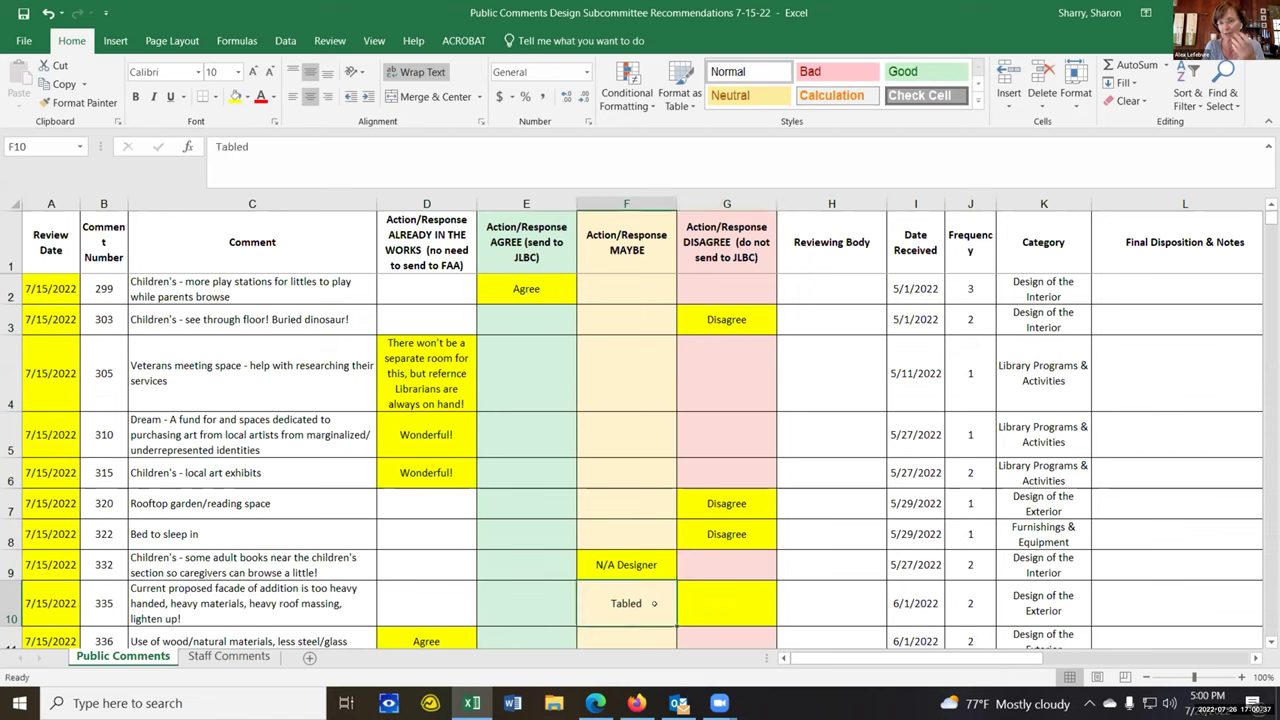
left_click(236, 96)
left_click(719, 562)
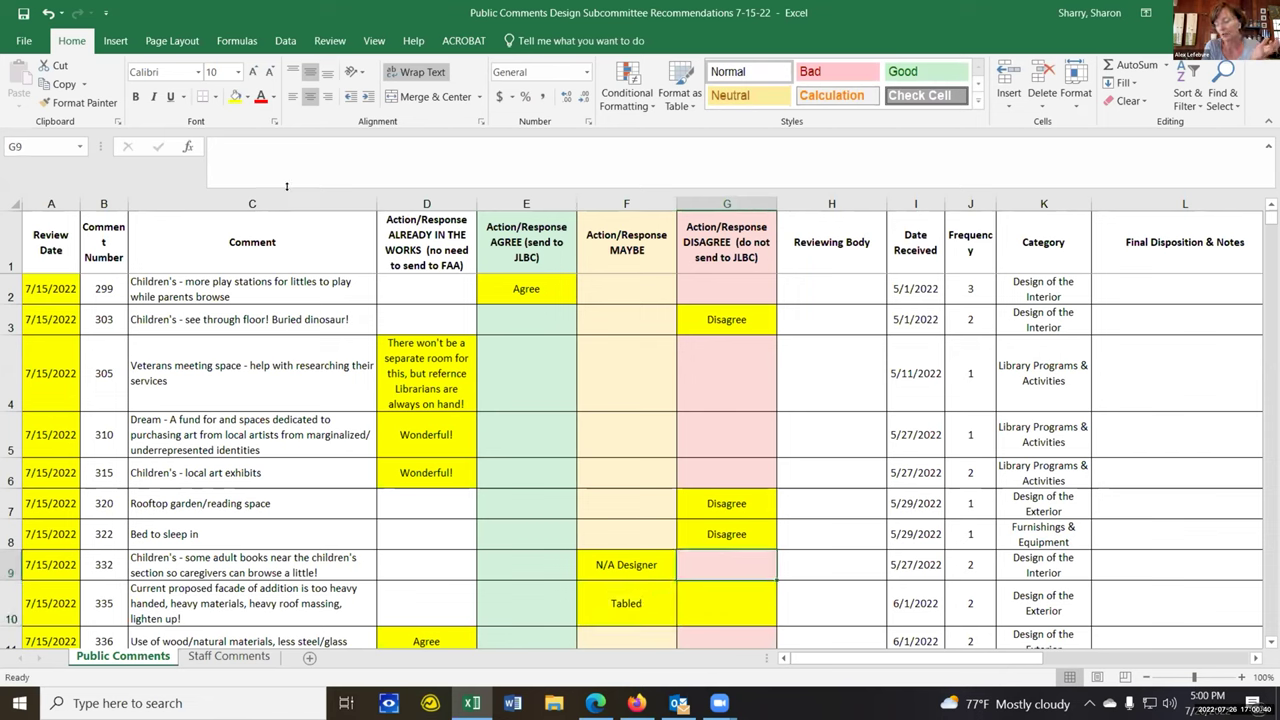
left_click(271, 98)
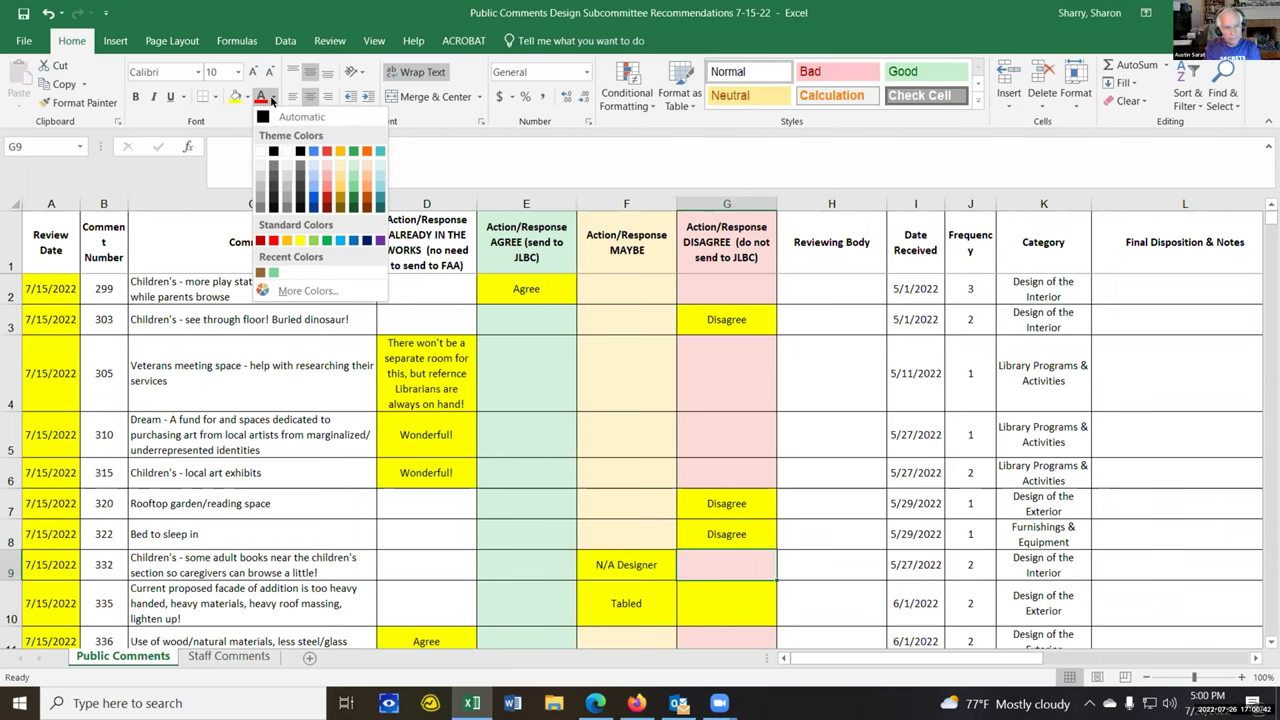
left_click(323, 165)
Fill the emptied DISAGREE cell for comment 335 with the light red of its column.
key("Down")
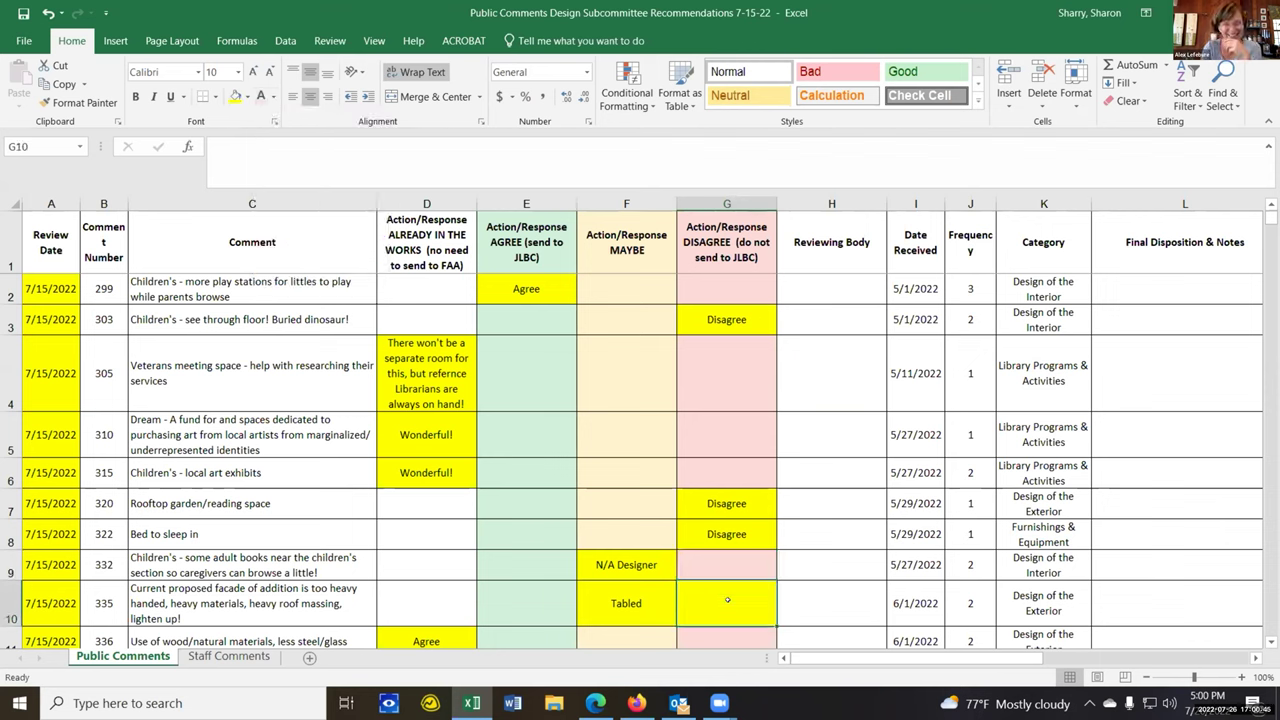
left_click(247, 96)
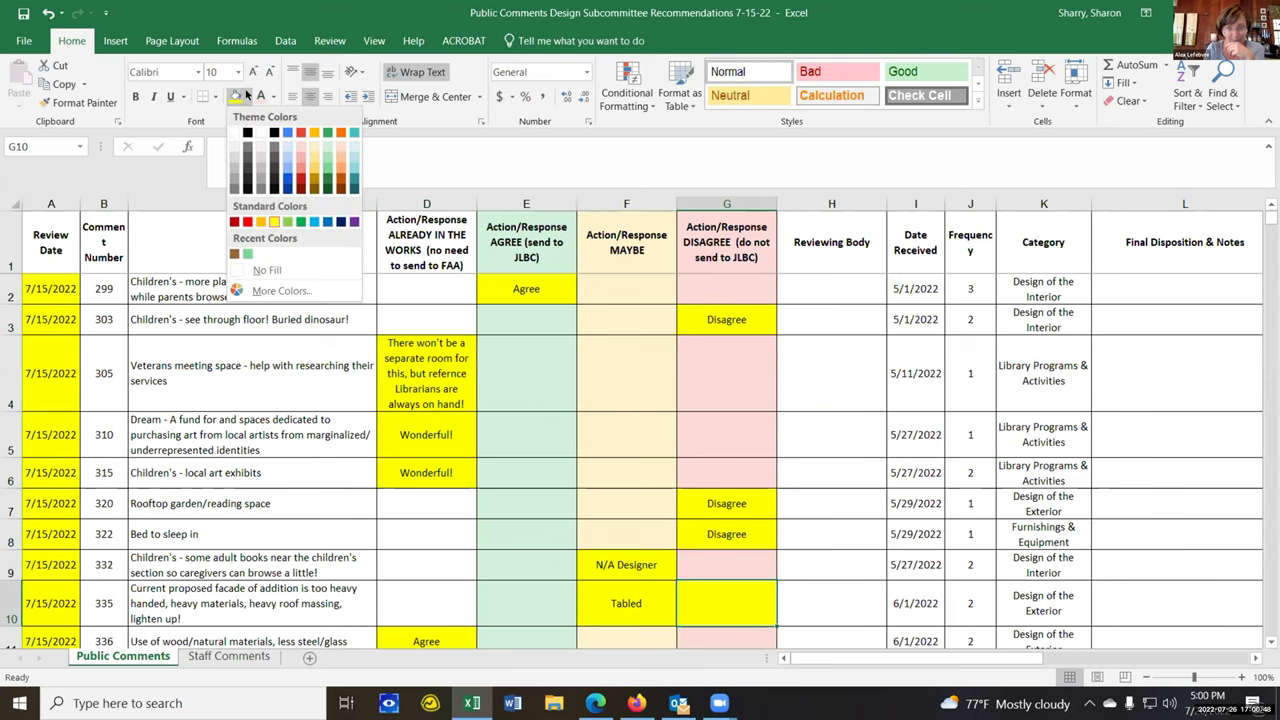
left_click(301, 146)
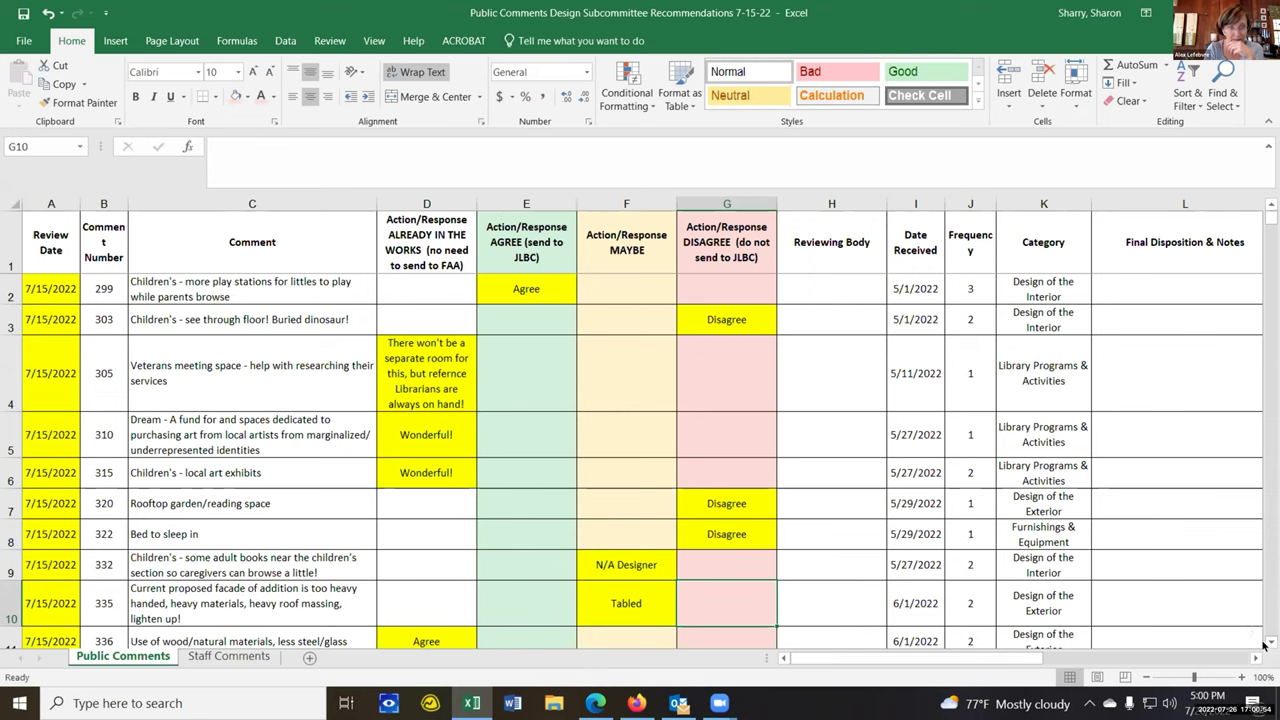
Look through the responses from comment 336 (natural materials) to comment 403 (all slate) for other comments to discuss.
scroll(839, 560, "down", 1)
scroll(632, 460, "down", 1)
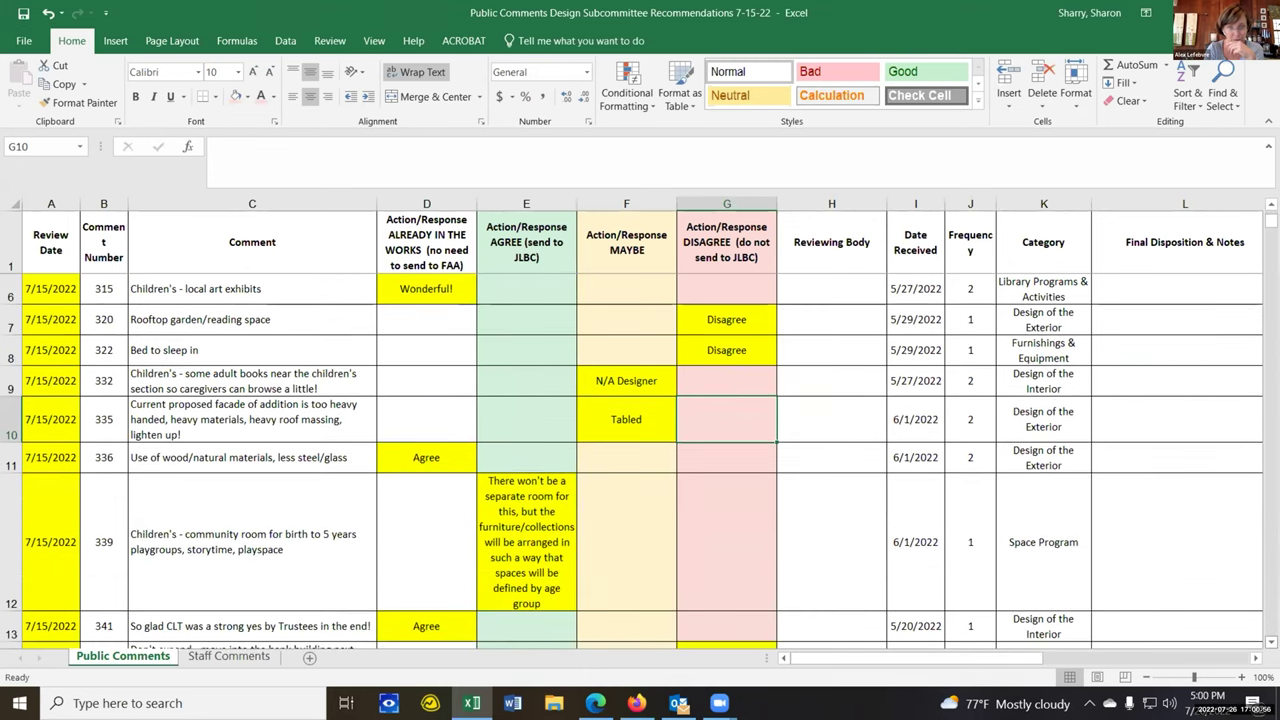
scroll(632, 460, "down", 3)
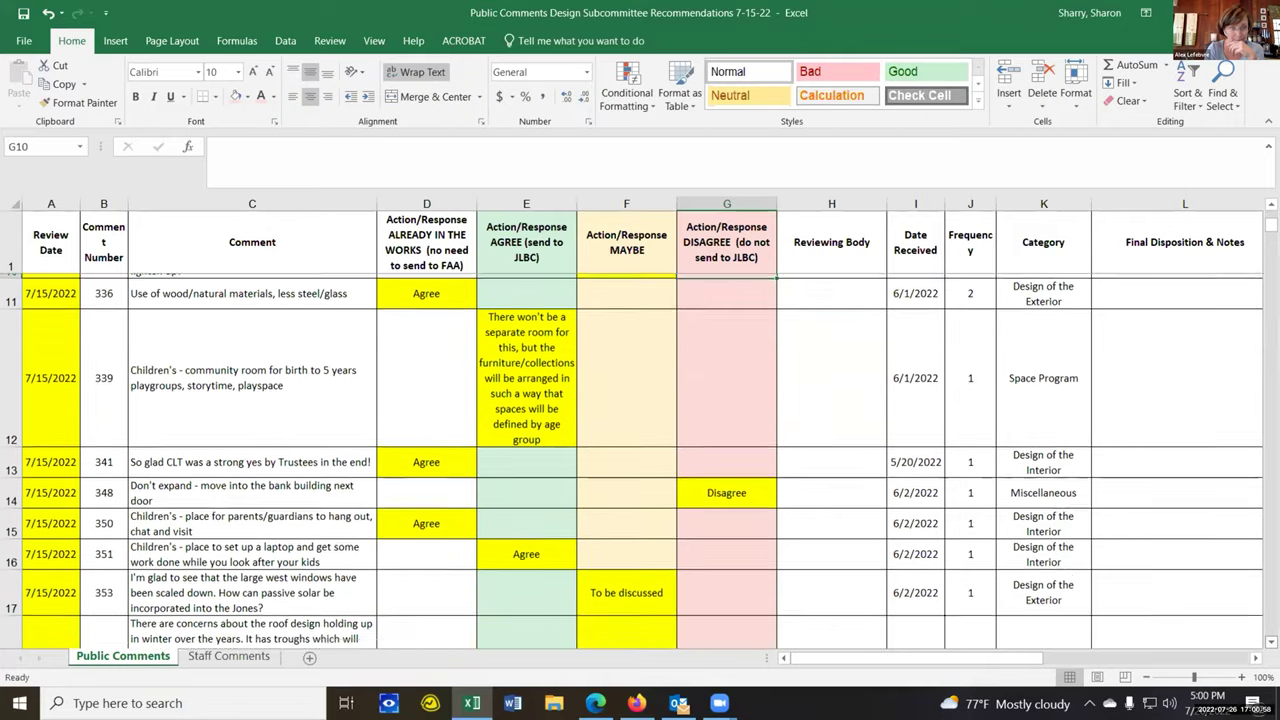
scroll(632, 460, "down", 3)
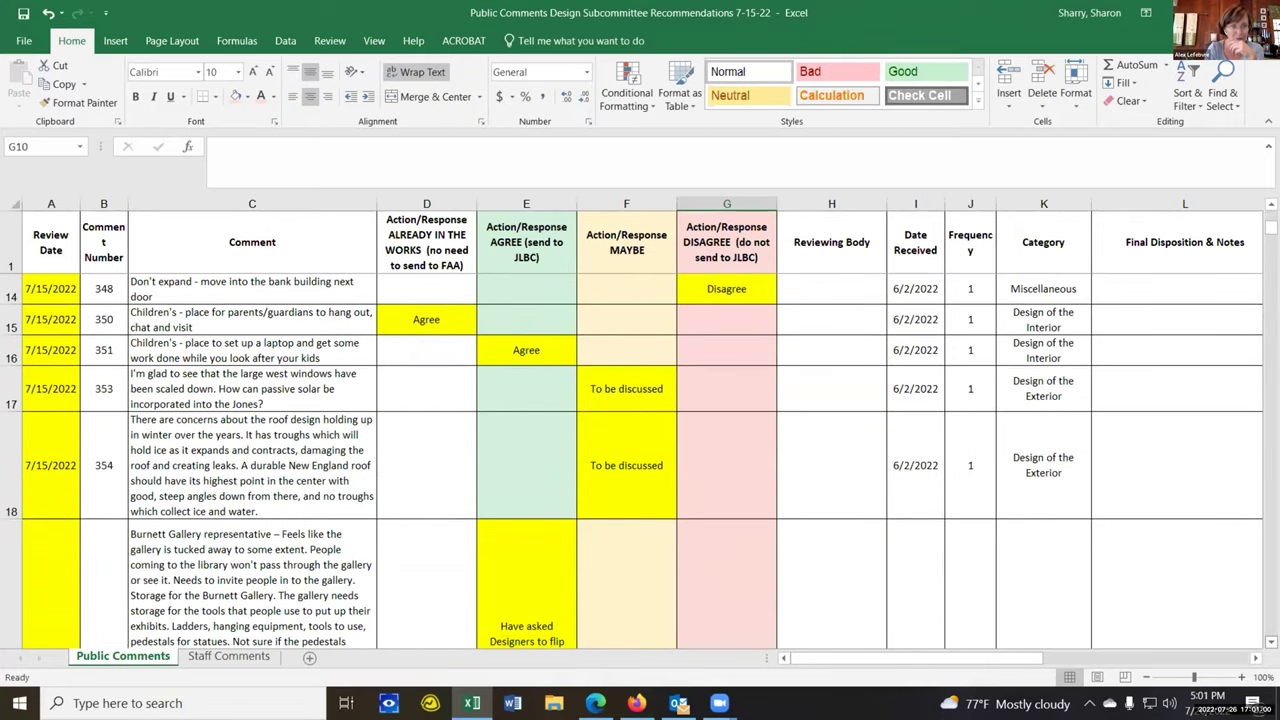
scroll(632, 460, "down", 6)
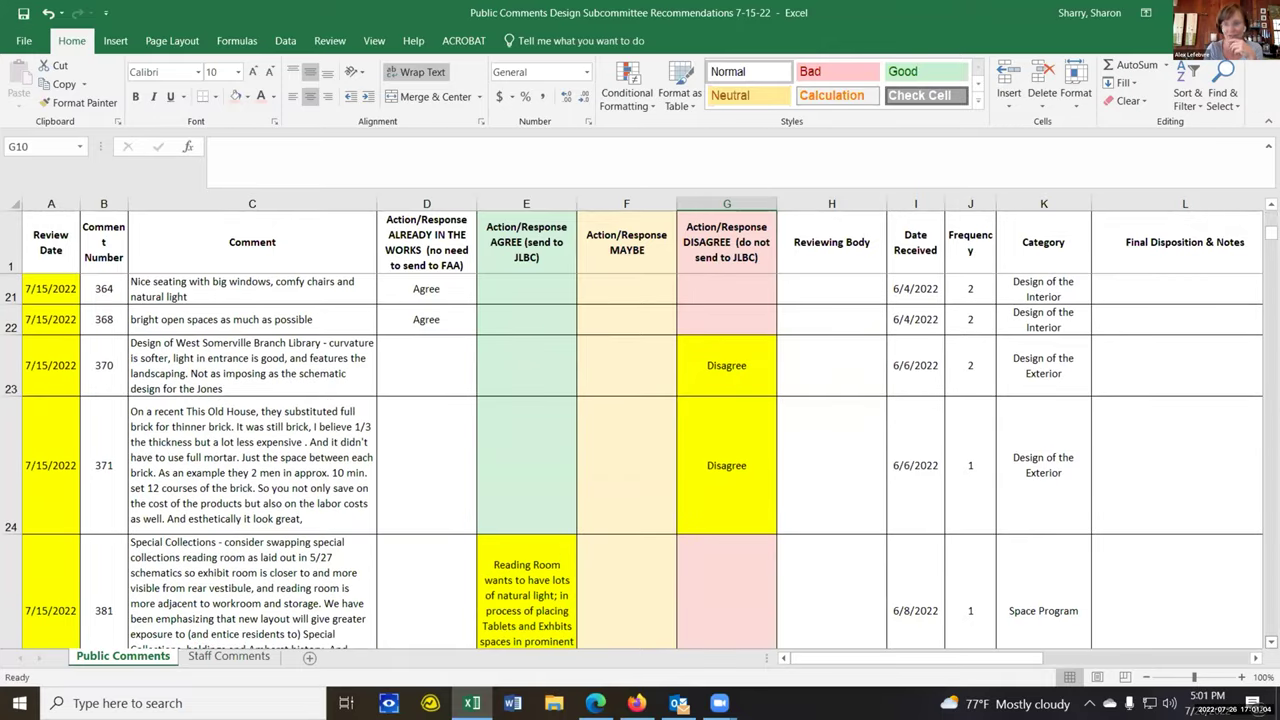
scroll(632, 460, "down", 5)
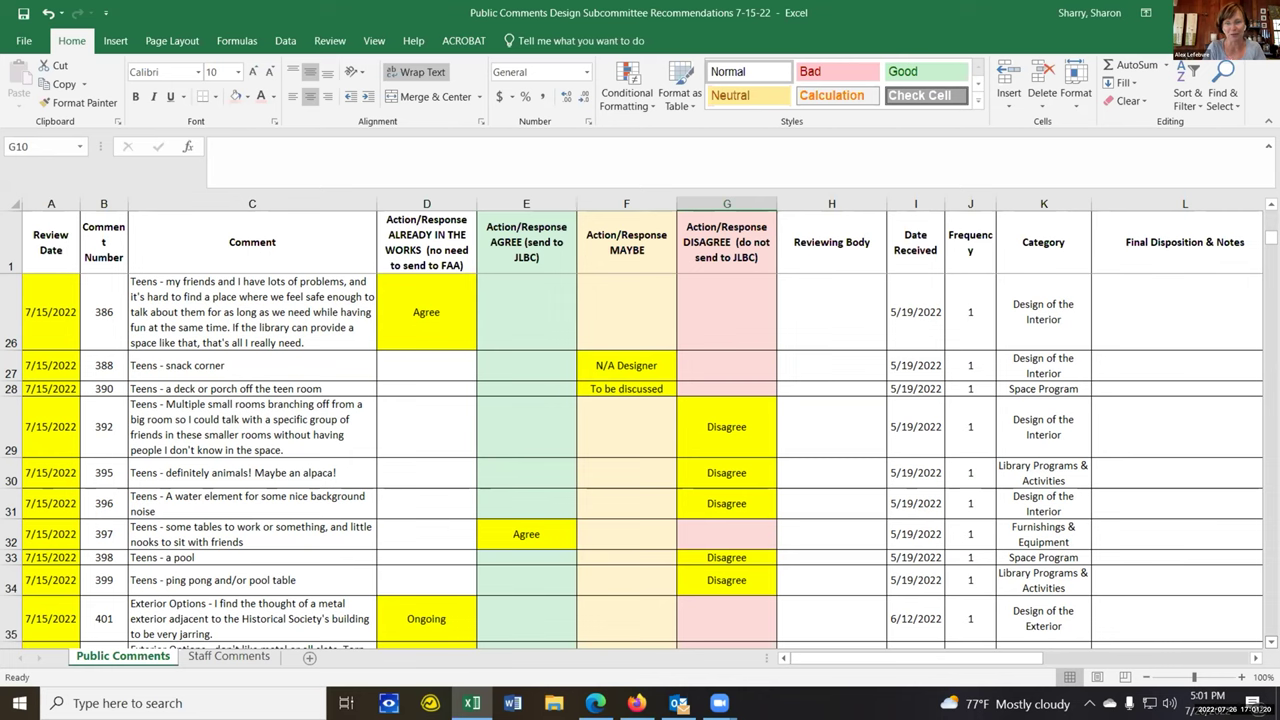
scroll(640, 460, "down", 1)
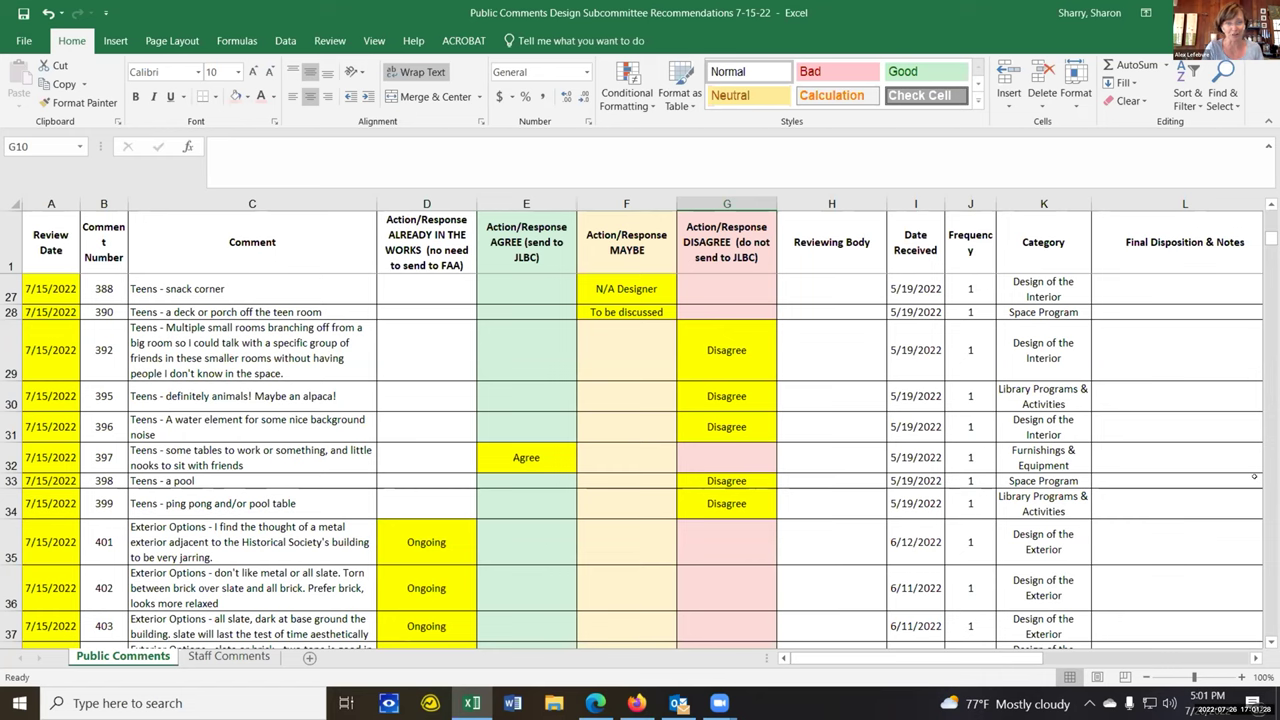
Check the responses to the Exterior Options comments 401 to 412, and return to the first comment in the list.
left_click(1271, 205)
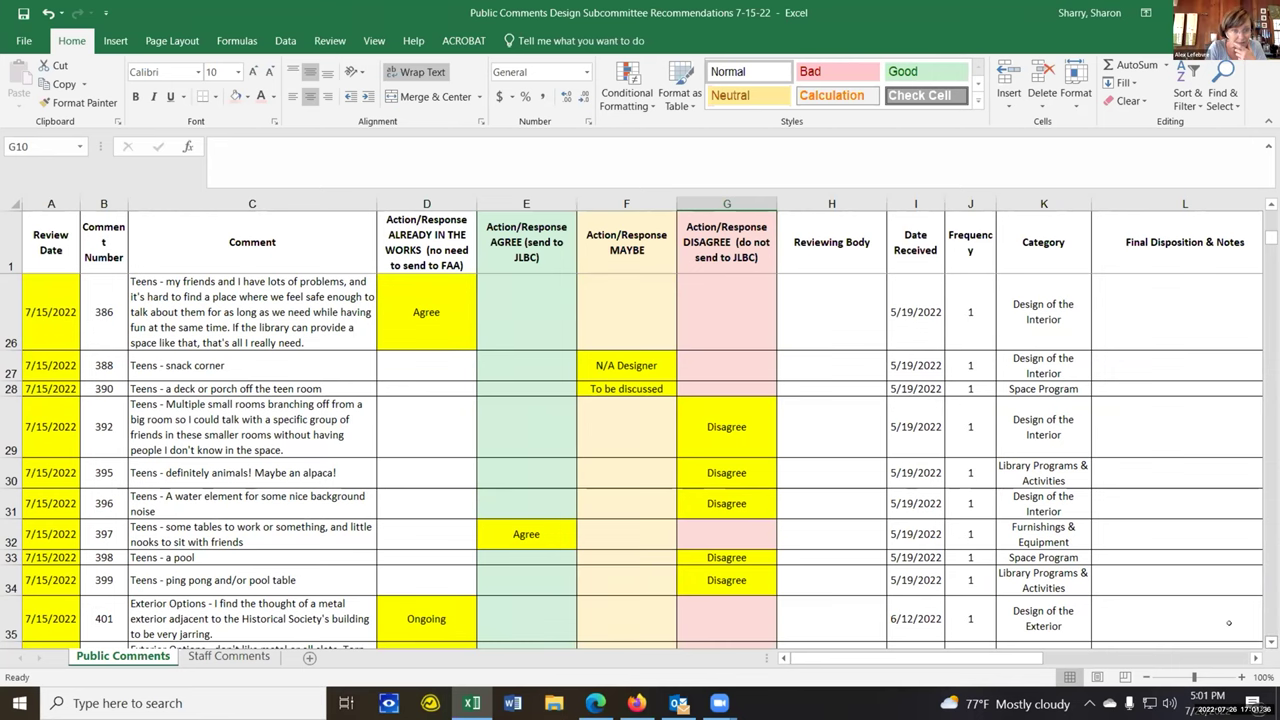
scroll(1229, 623, "down", 2)
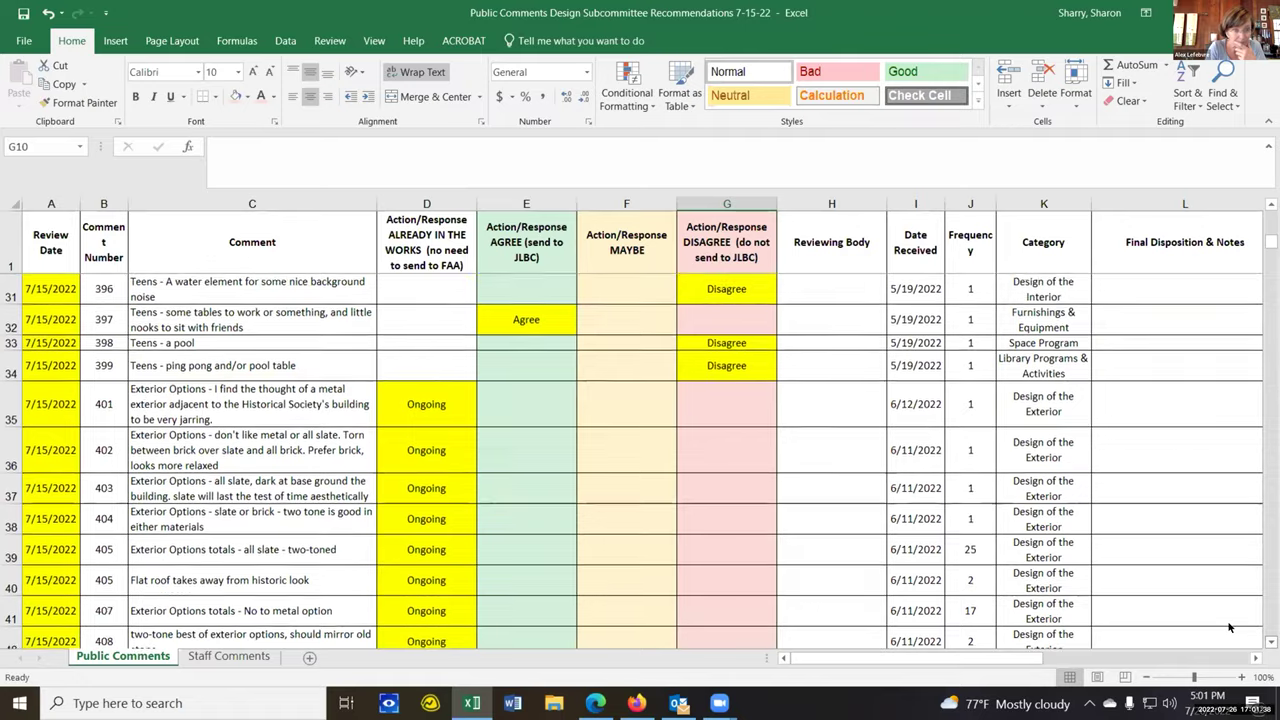
scroll(1229, 627, "down", 2)
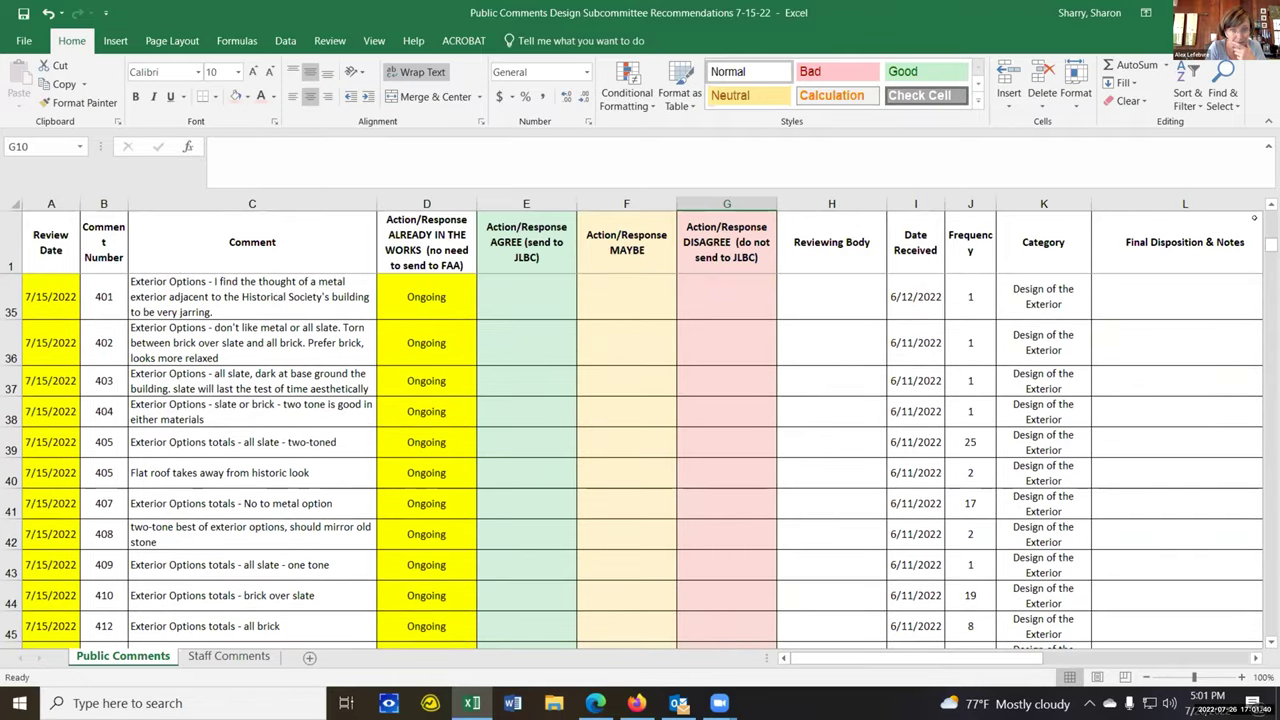
scroll(1229, 623, "up", 3)
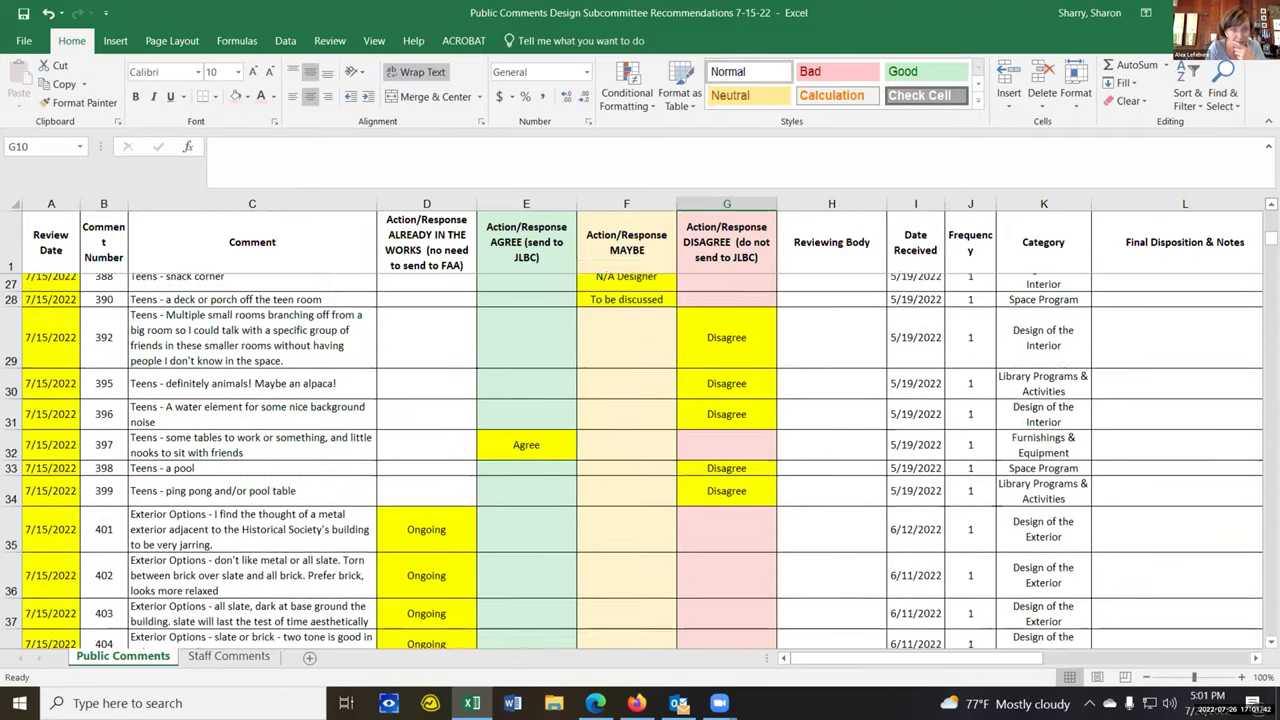
scroll(1229, 623, "up", 3)
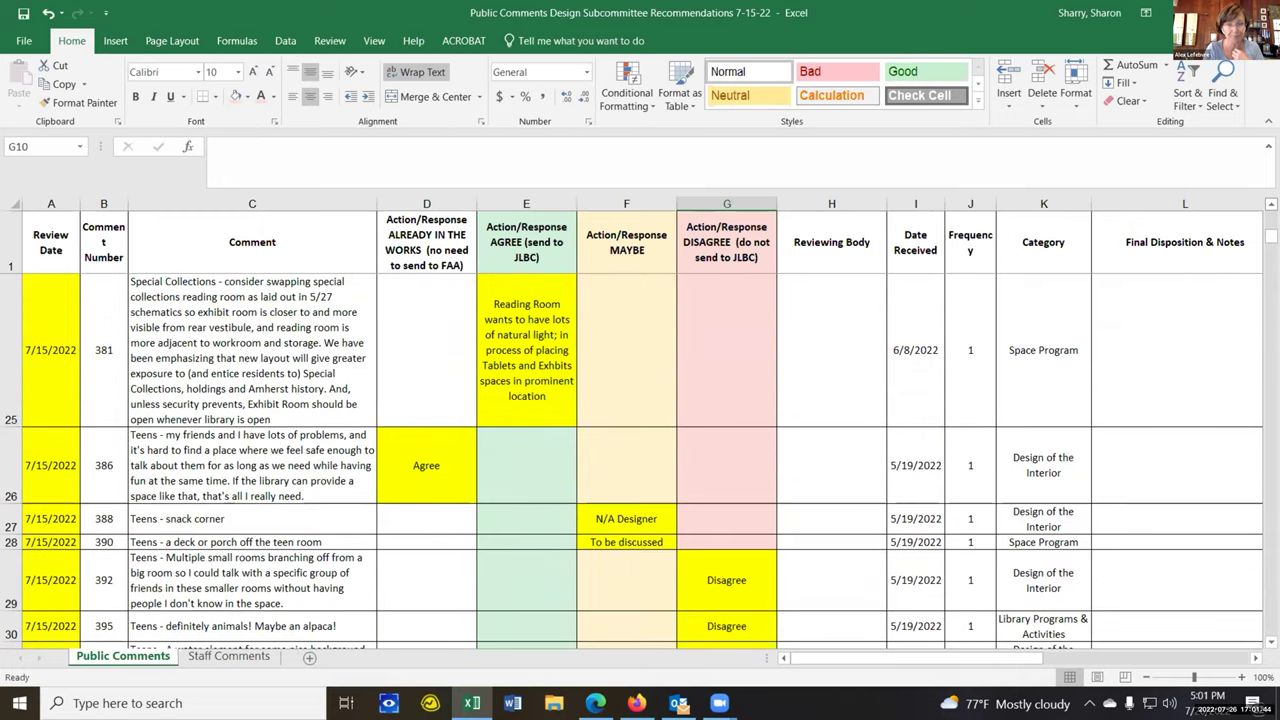
scroll(634, 460, "up", 3)
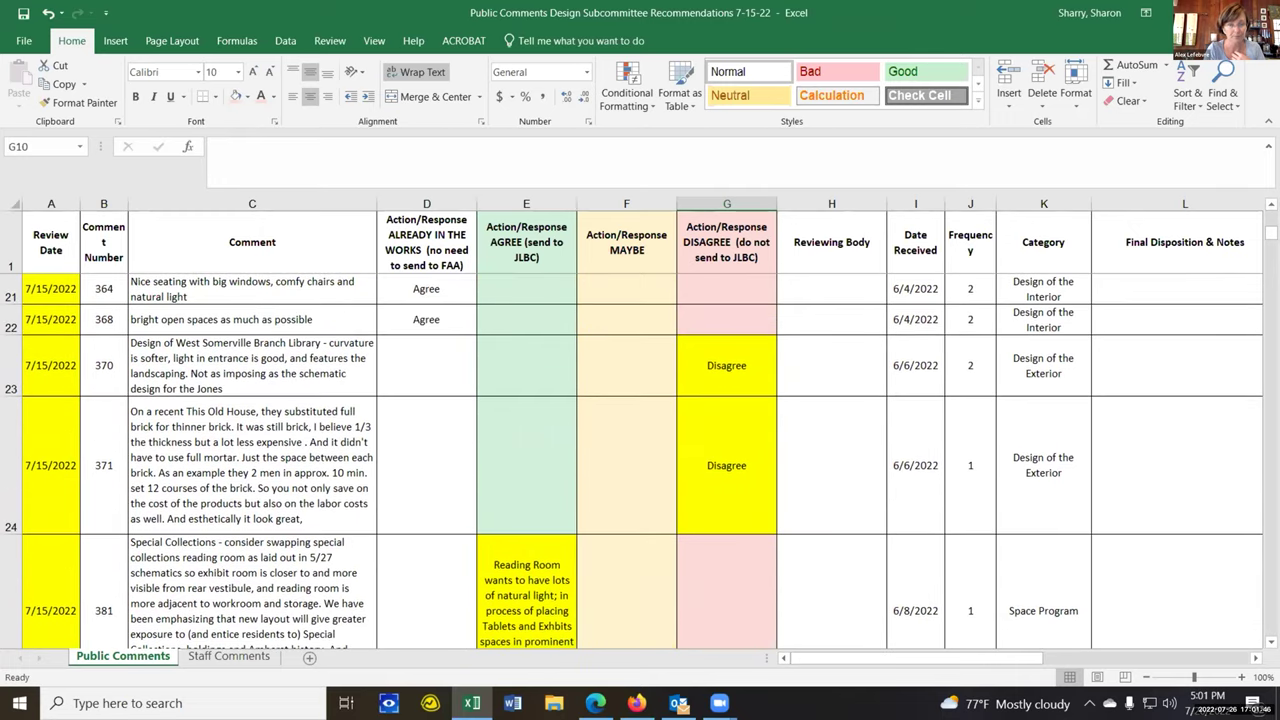
left_click_drag(1270, 234, 1270, 217)
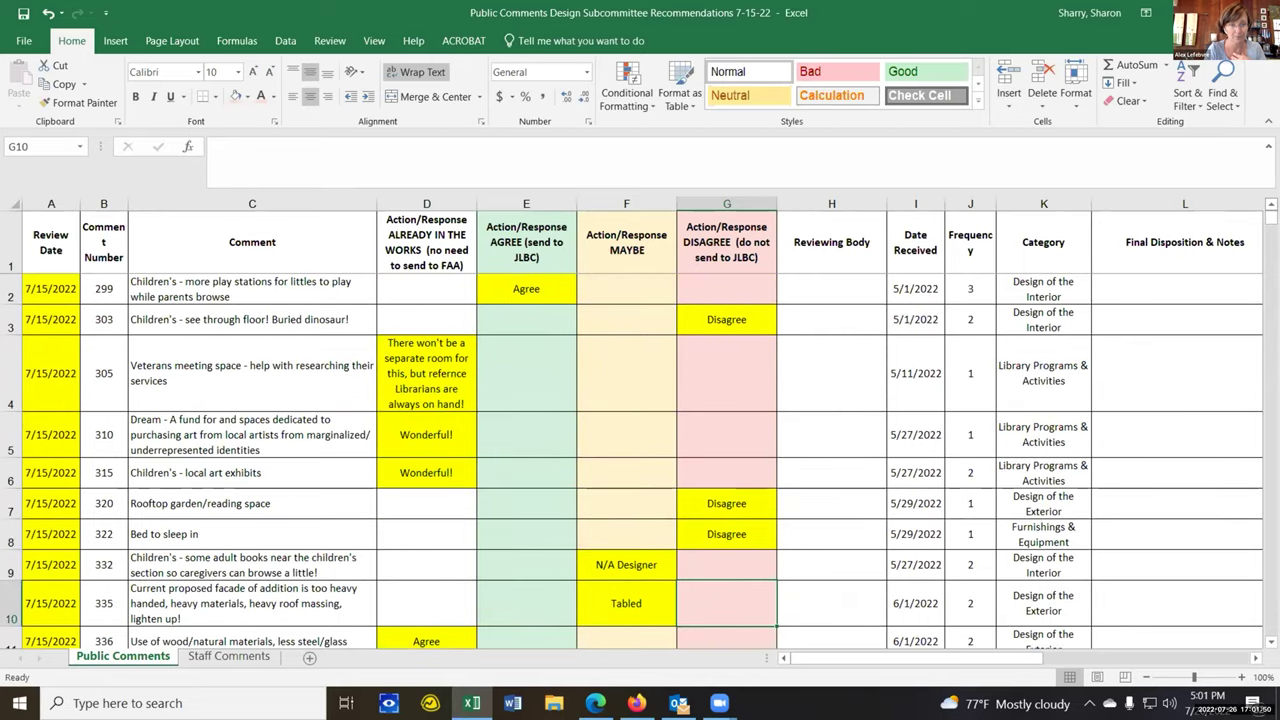
Look through the remaining responses from the first comments down to comment 203 (Teens - sodastream).
left_click(1267, 640)
left_click(1267, 640)
left_click_drag(1264, 640, 1264, 640)
scroll(1265, 640, "down", 4)
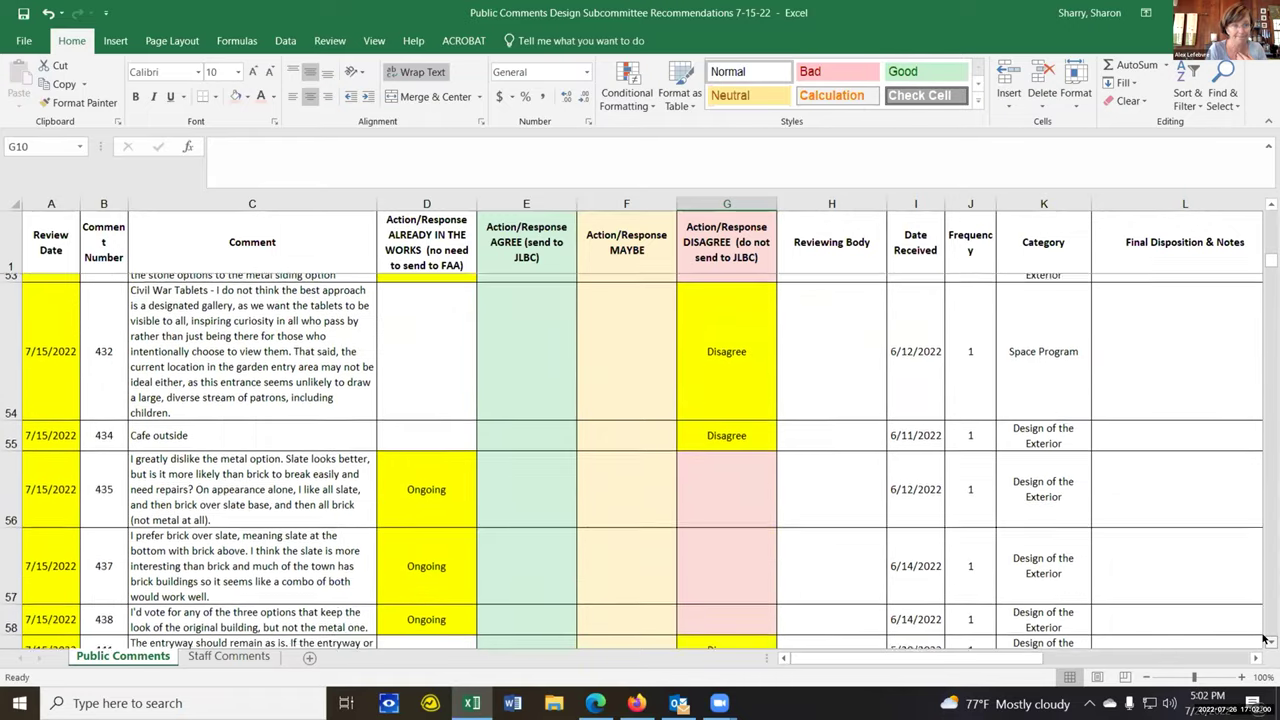
scroll(1265, 640, "down", 3)
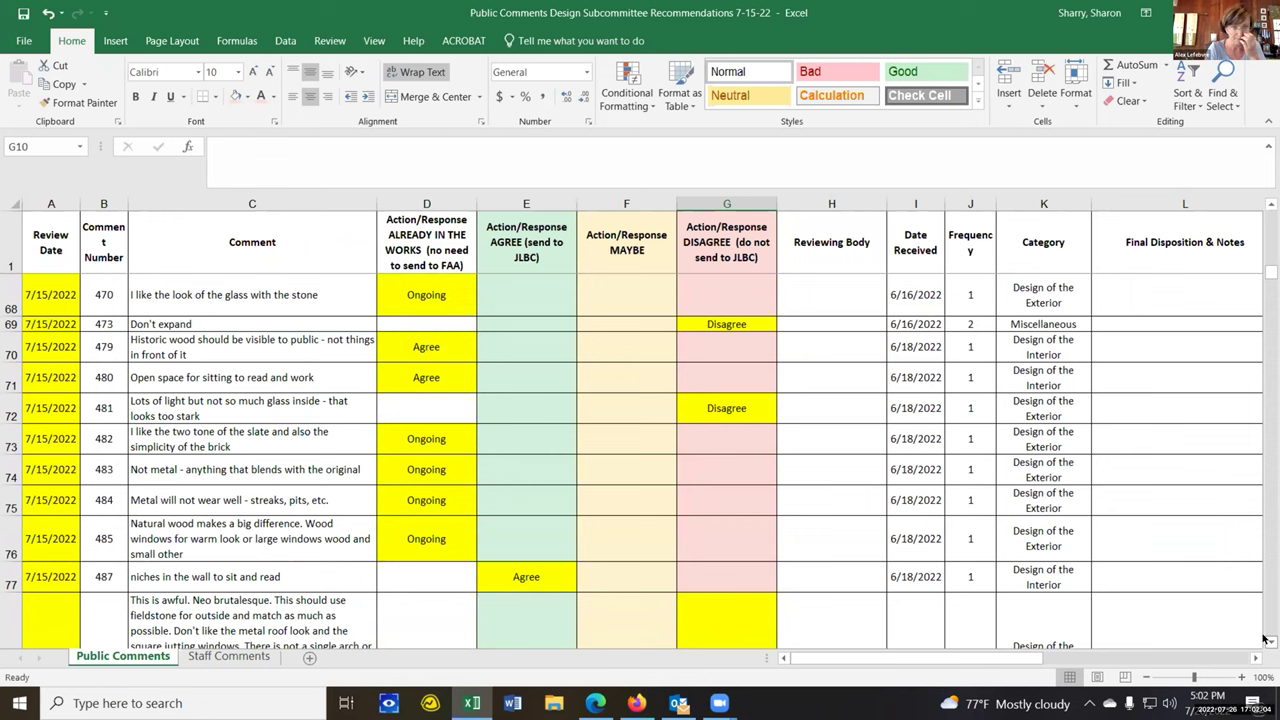
scroll(1265, 640, "down", 4)
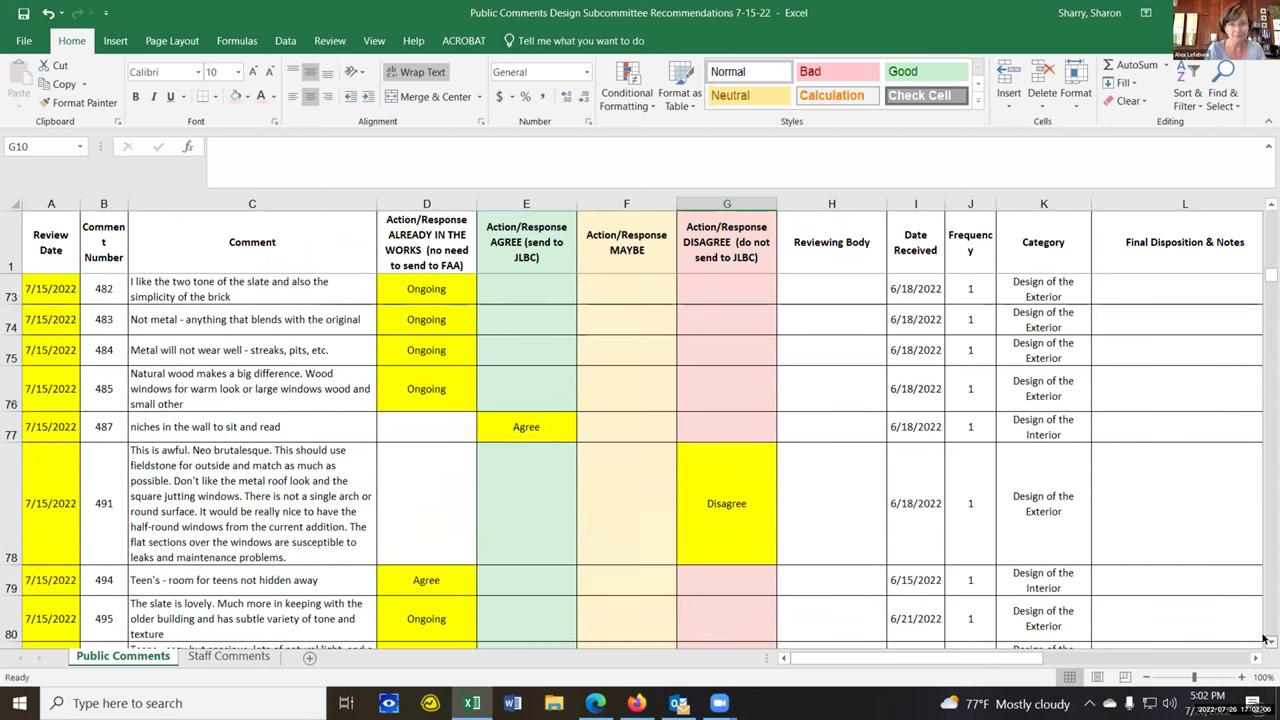
scroll(1265, 640, "down", 5)
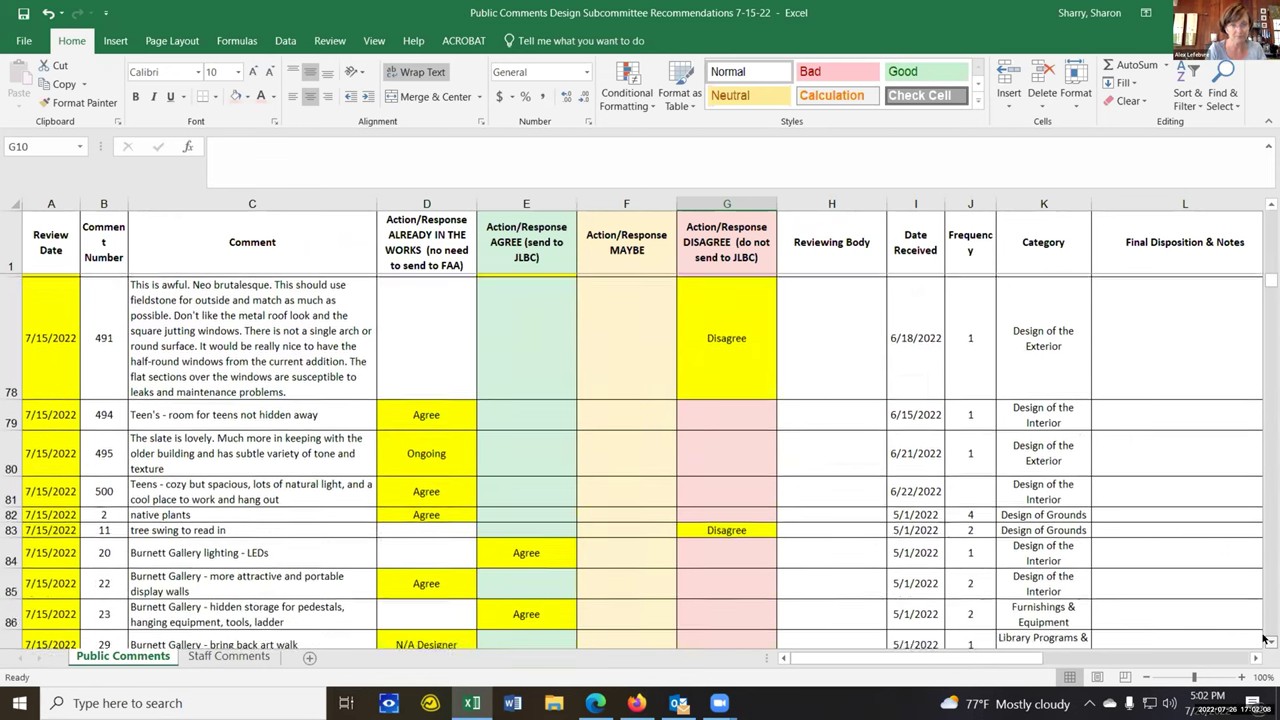
scroll(1265, 640, "down", 5)
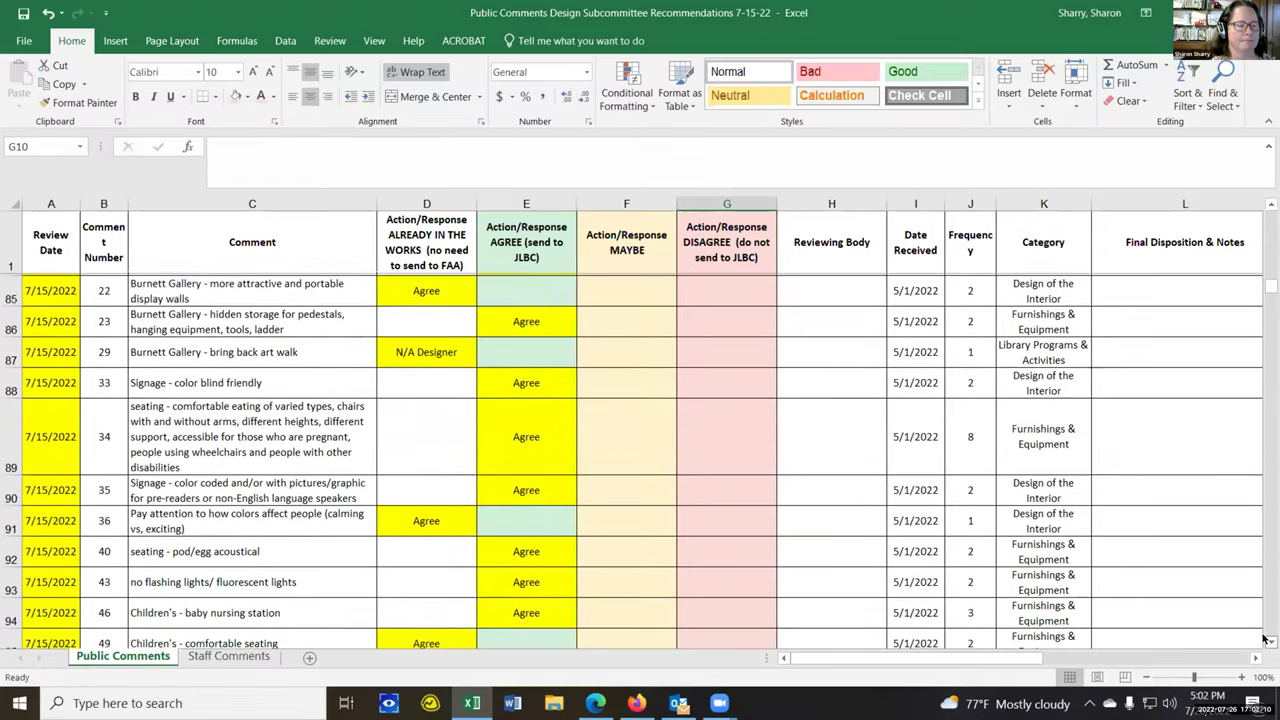
scroll(1265, 640, "down", 11)
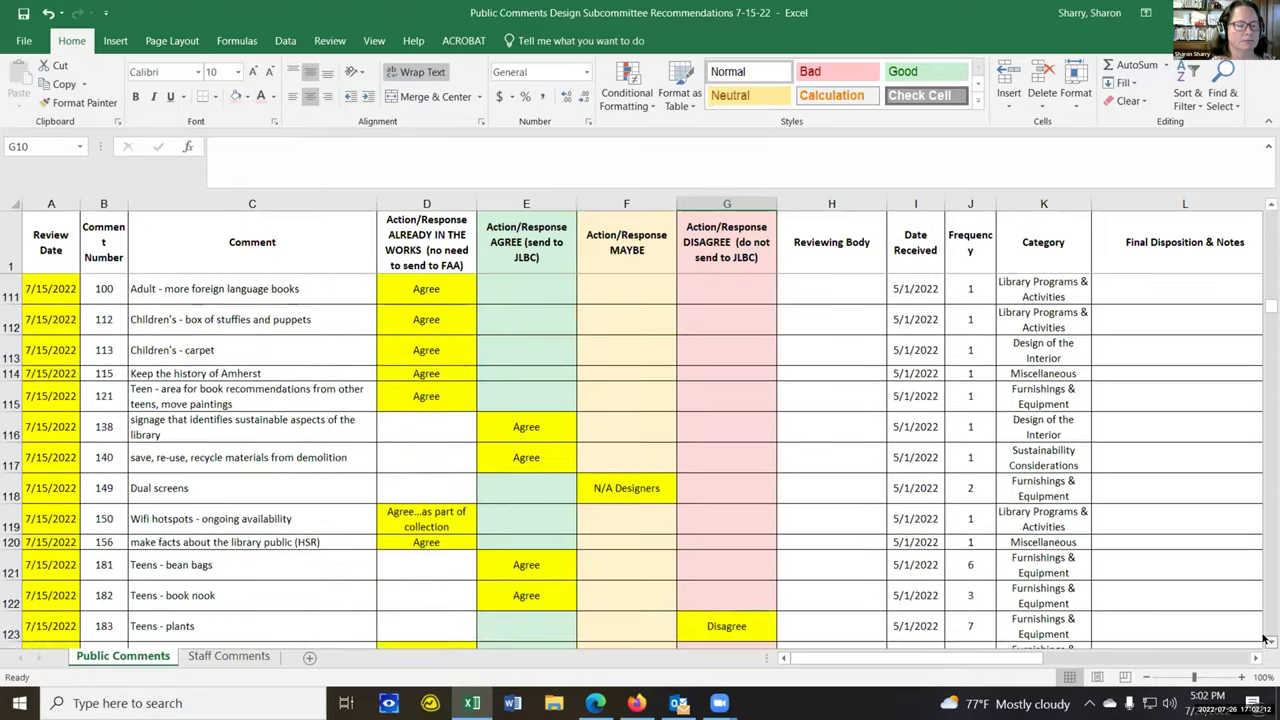
scroll(1265, 640, "down", 1)
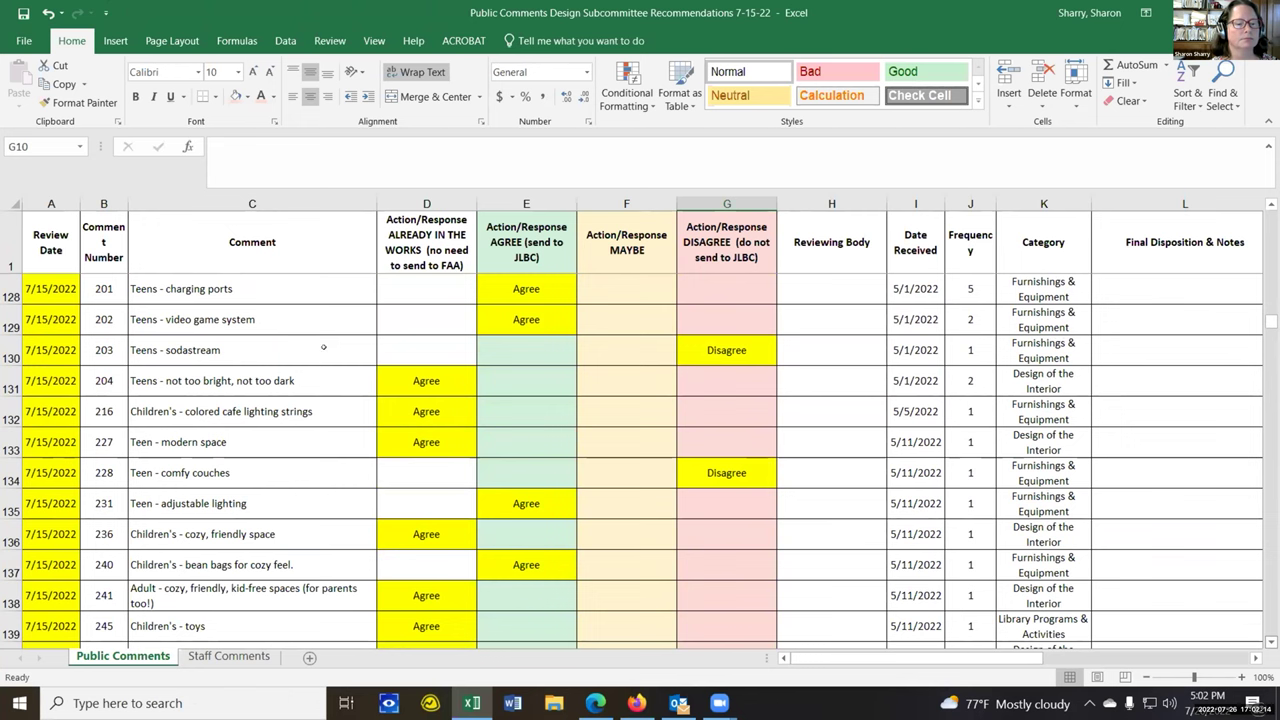
Enter "N/A Designer" as the MAYBE response for comment 203 (sodastream) and clear its Disagree response.
double_click(626, 348)
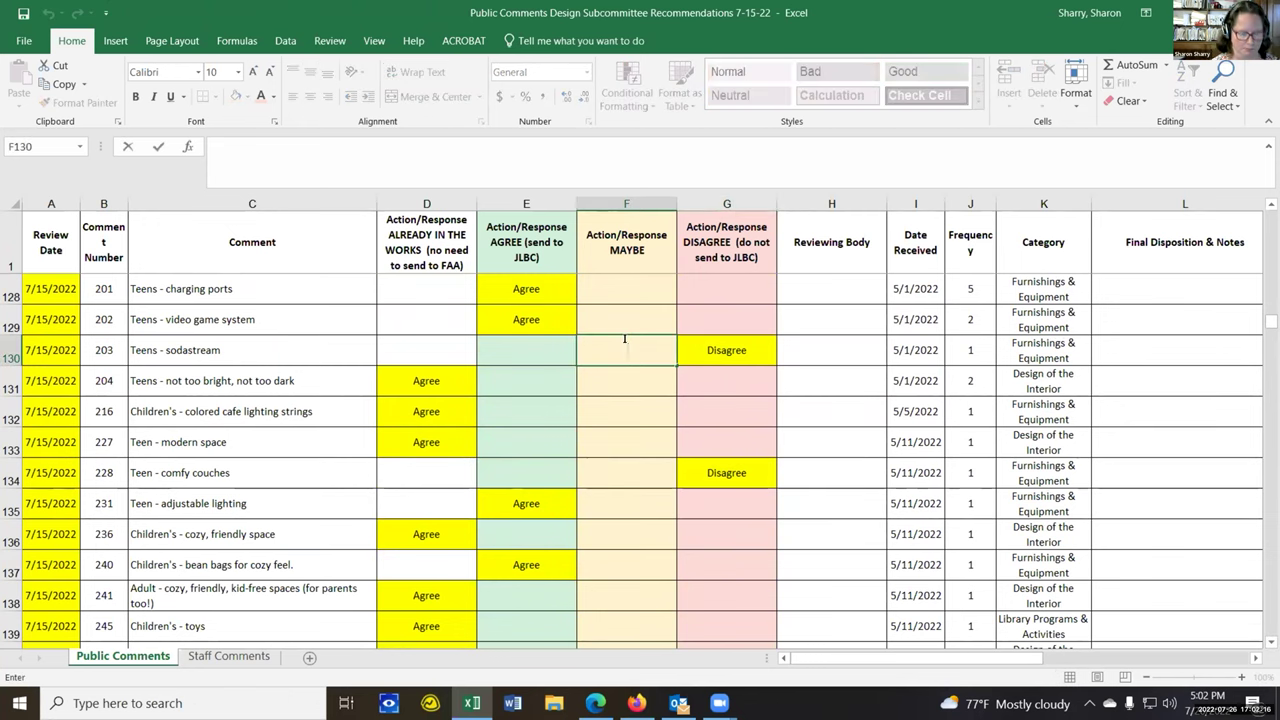
type("N/A")
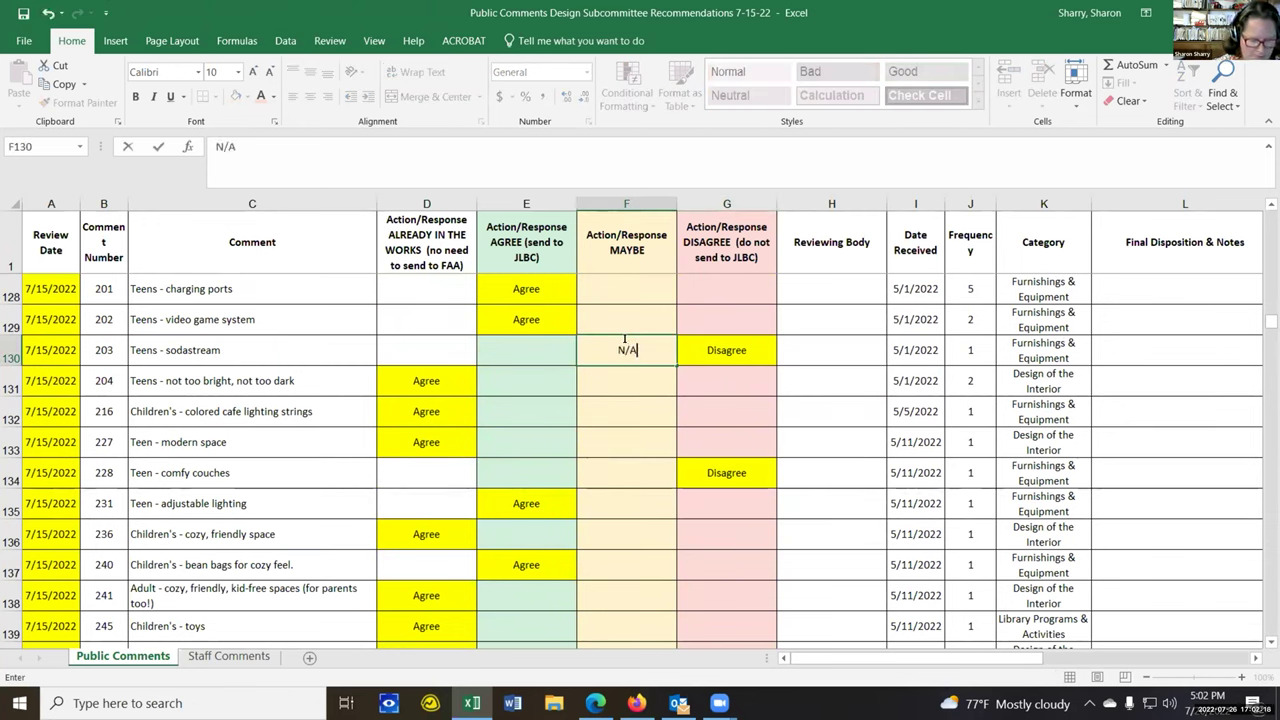
type(" Designer")
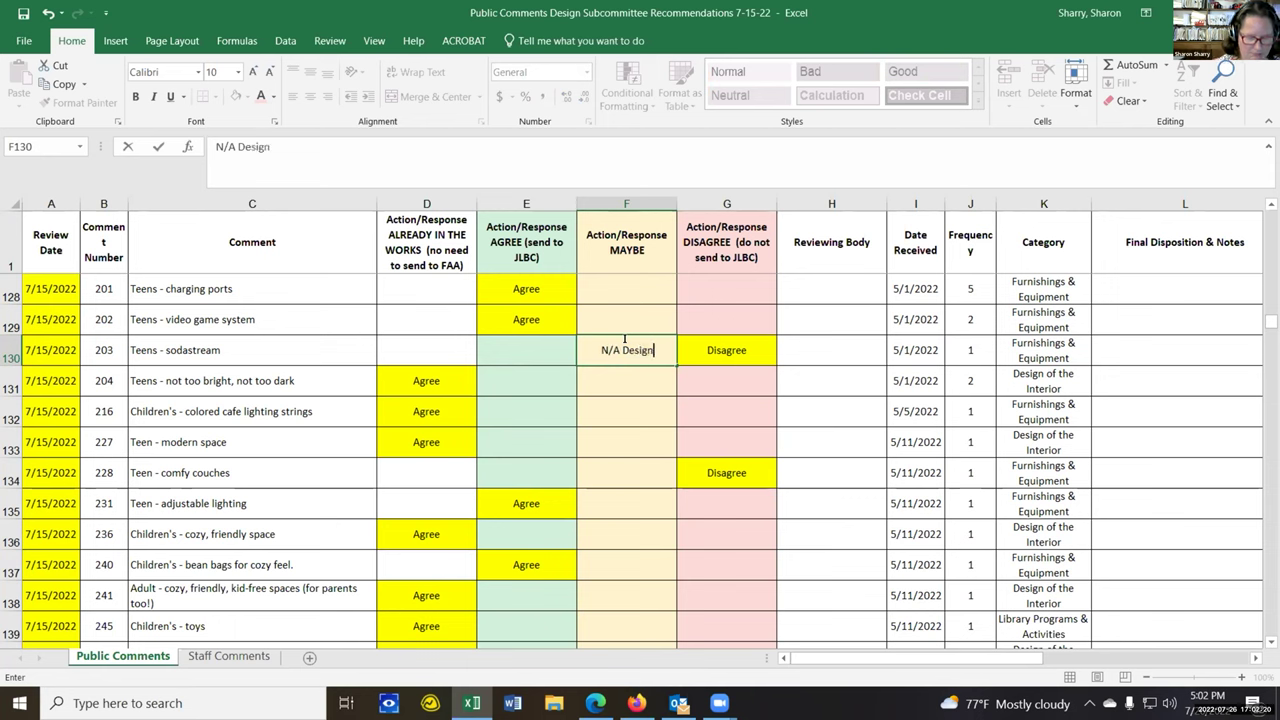
left_click(716, 340)
key("Delete")
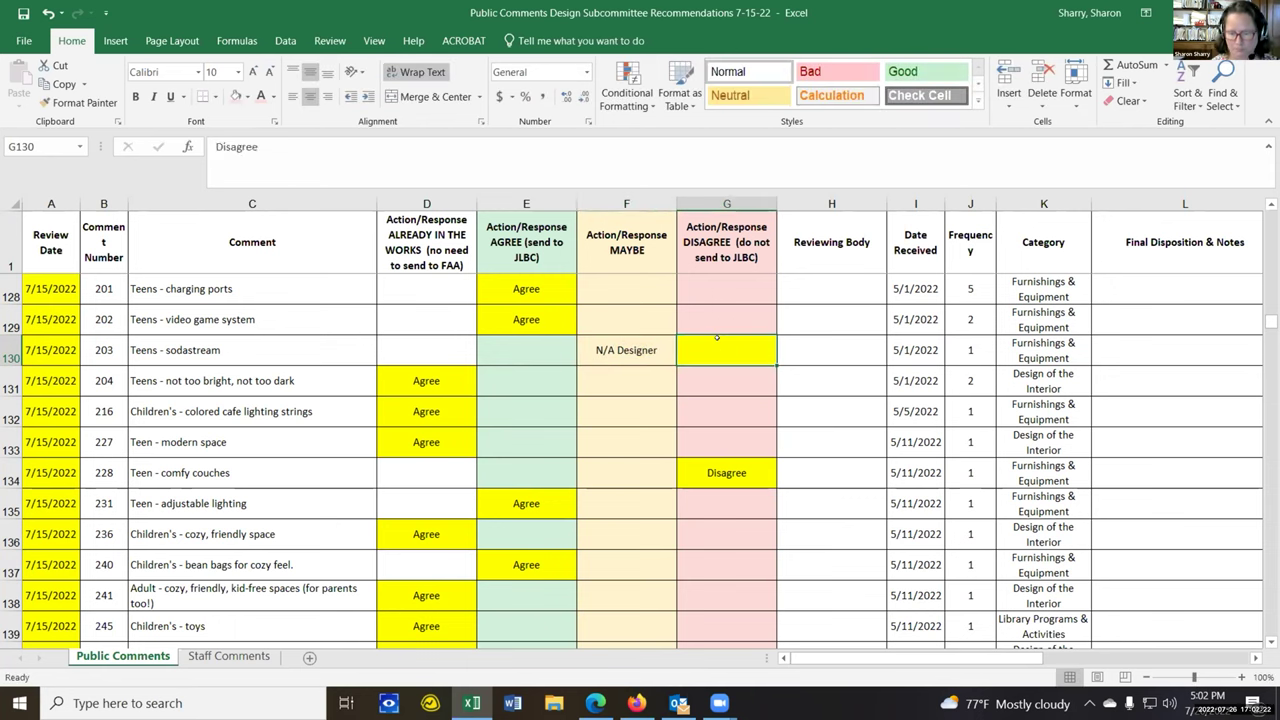
Fill comment 203's N/A Designer cell with yellow and its emptied DISAGREE cell with the light red of its column.
left_click(645, 346)
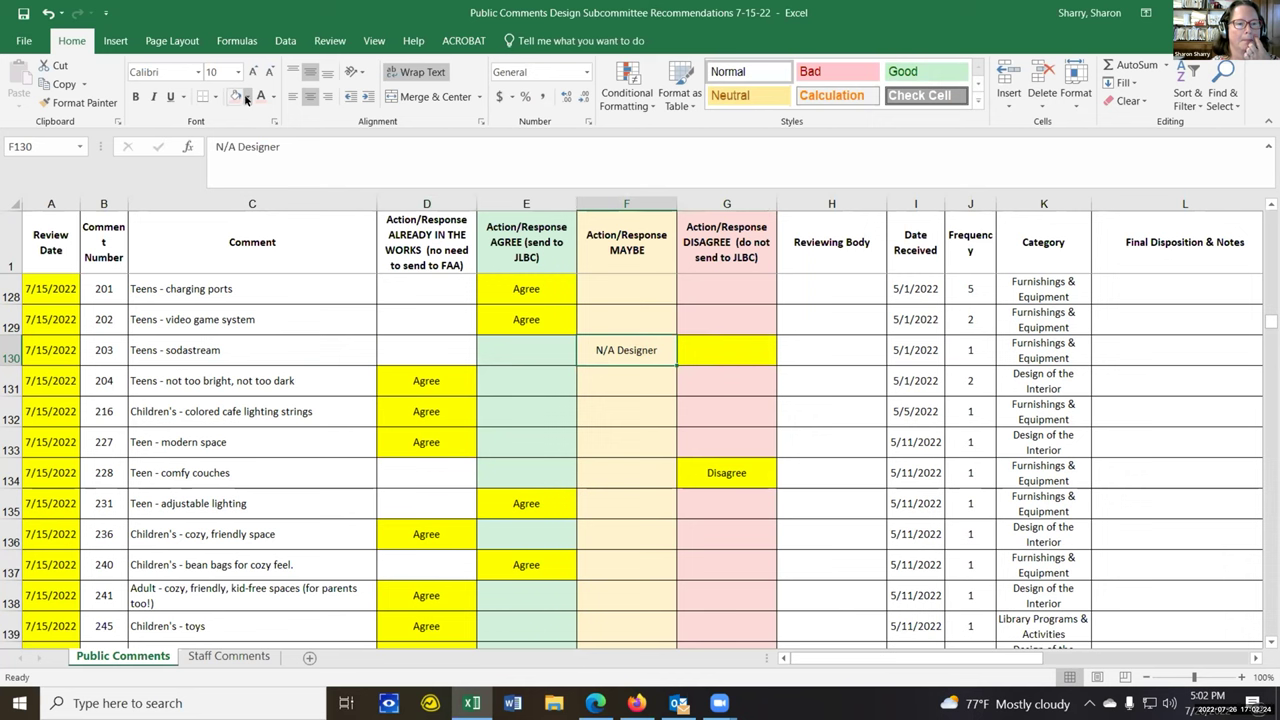
left_click(246, 97)
left_click(274, 222)
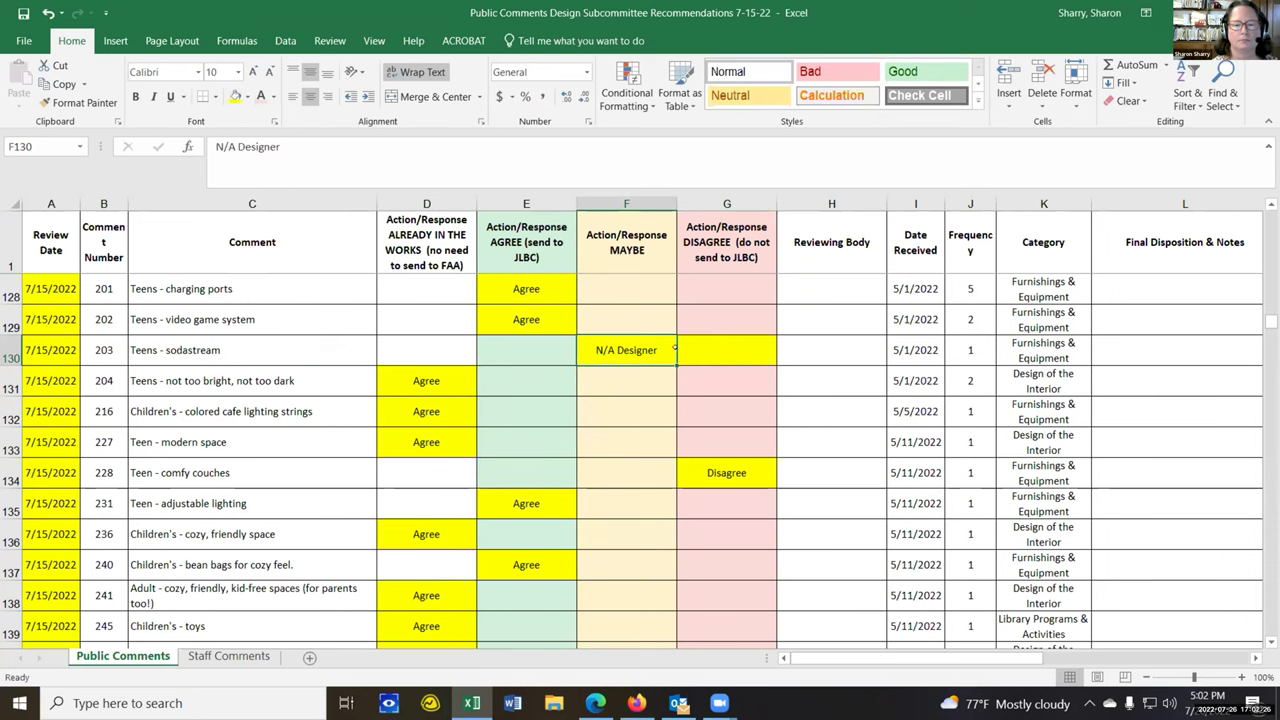
left_click(700, 350)
left_click(246, 97)
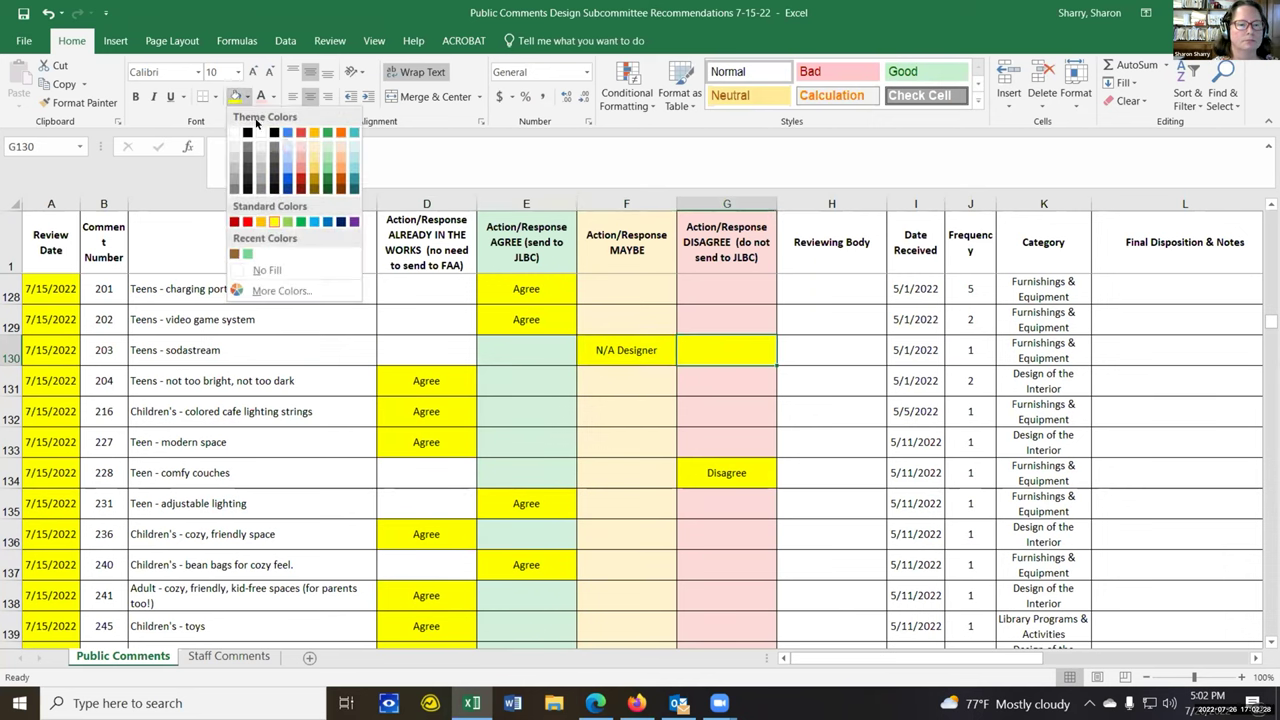
key("Escape")
left_click(859, 377)
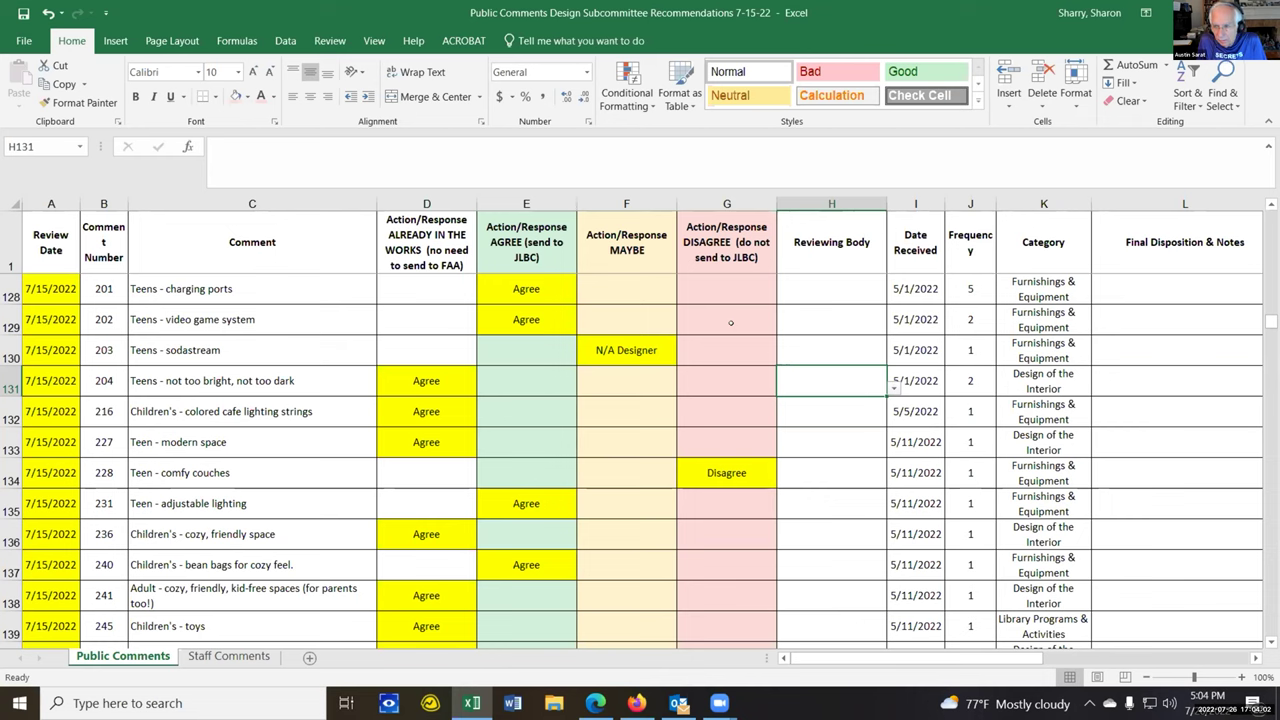
Move comment 203's N/A Designer response from the MAYBE column to the ALREADY IN THE WORKS column.
left_click(599, 340)
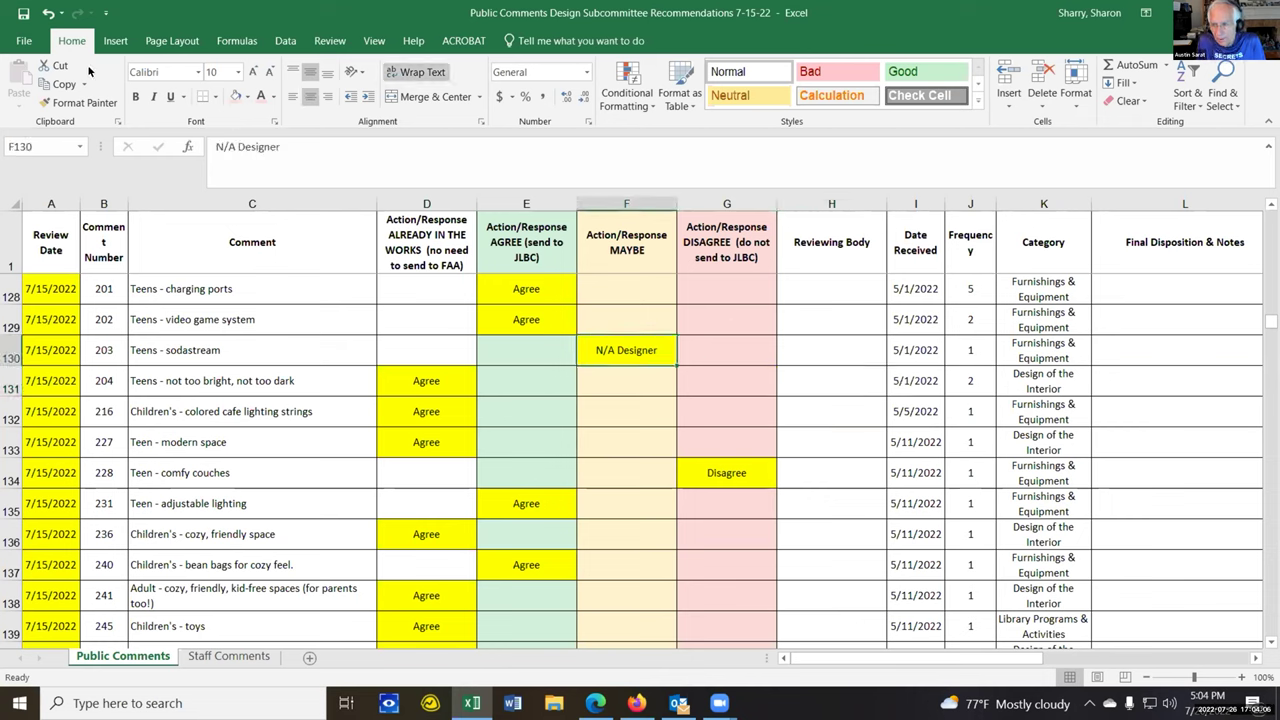
left_click(55, 65)
left_click(389, 340)
left_click(21, 92)
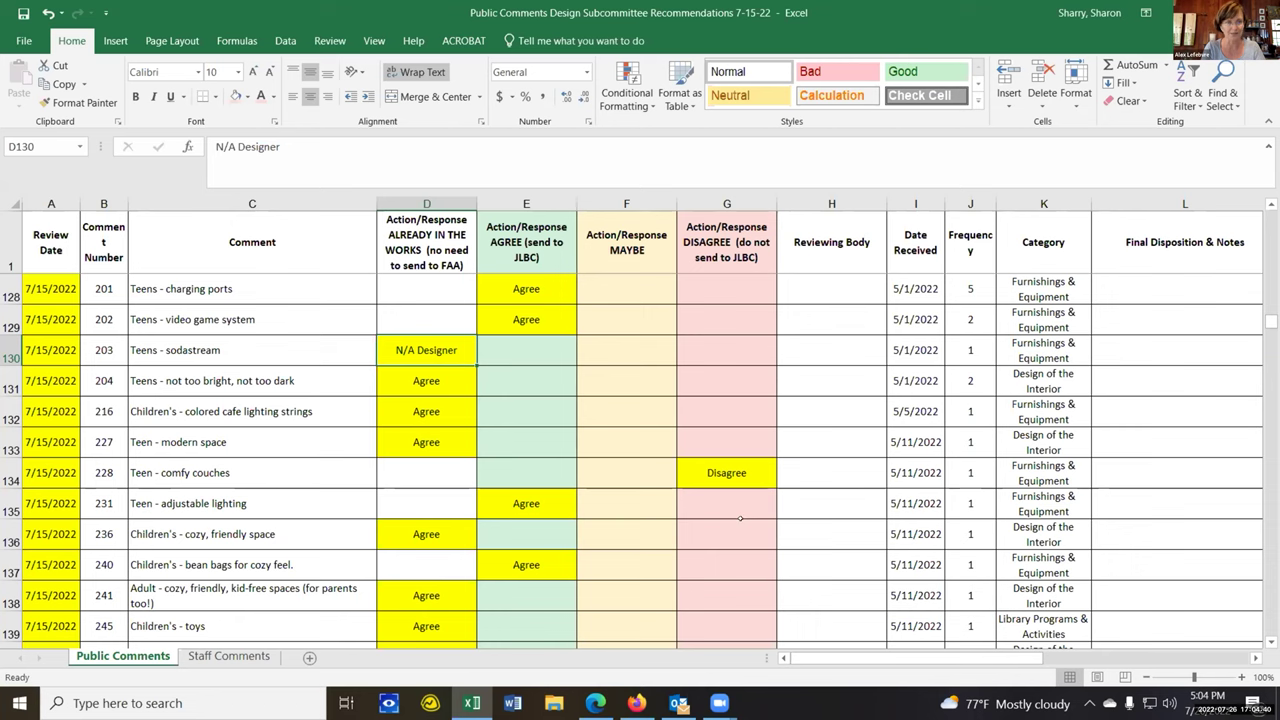
Check the response to comment 258, and move comment 332's N/A Designer response from MAYBE to ALREADY IN THE WORKS.
scroll(740, 518, "down", 3)
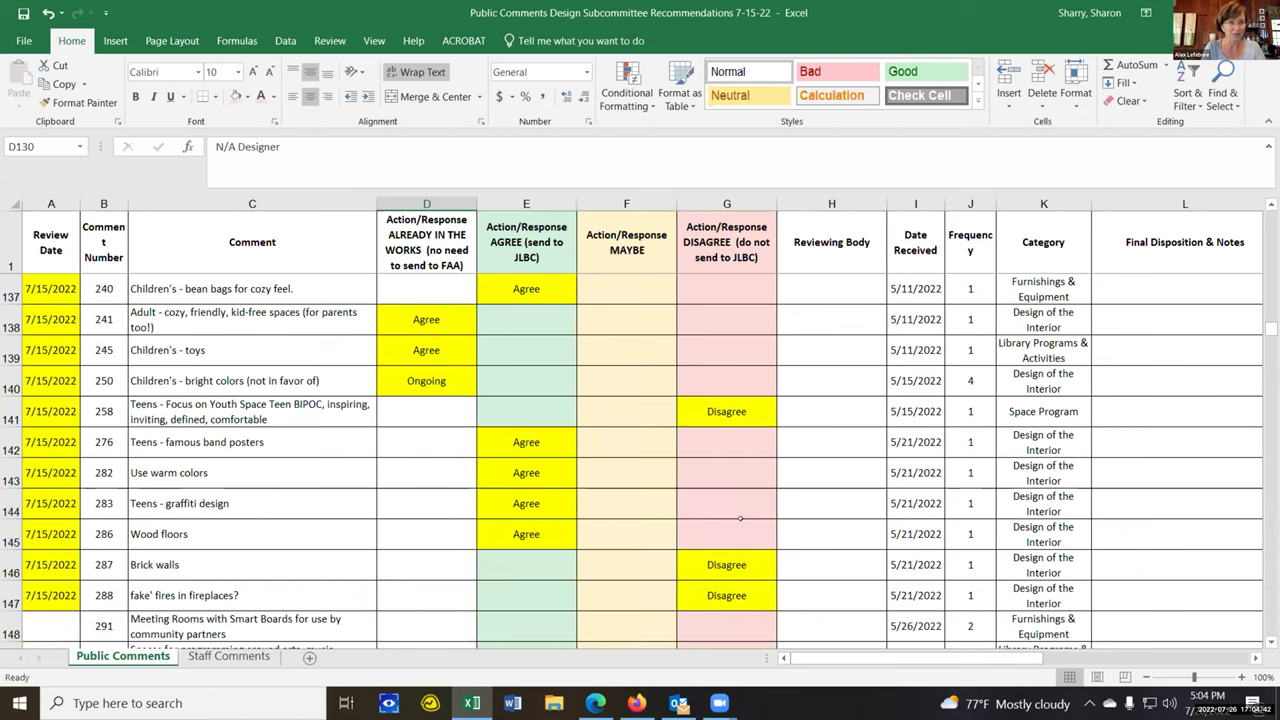
left_click(727, 411)
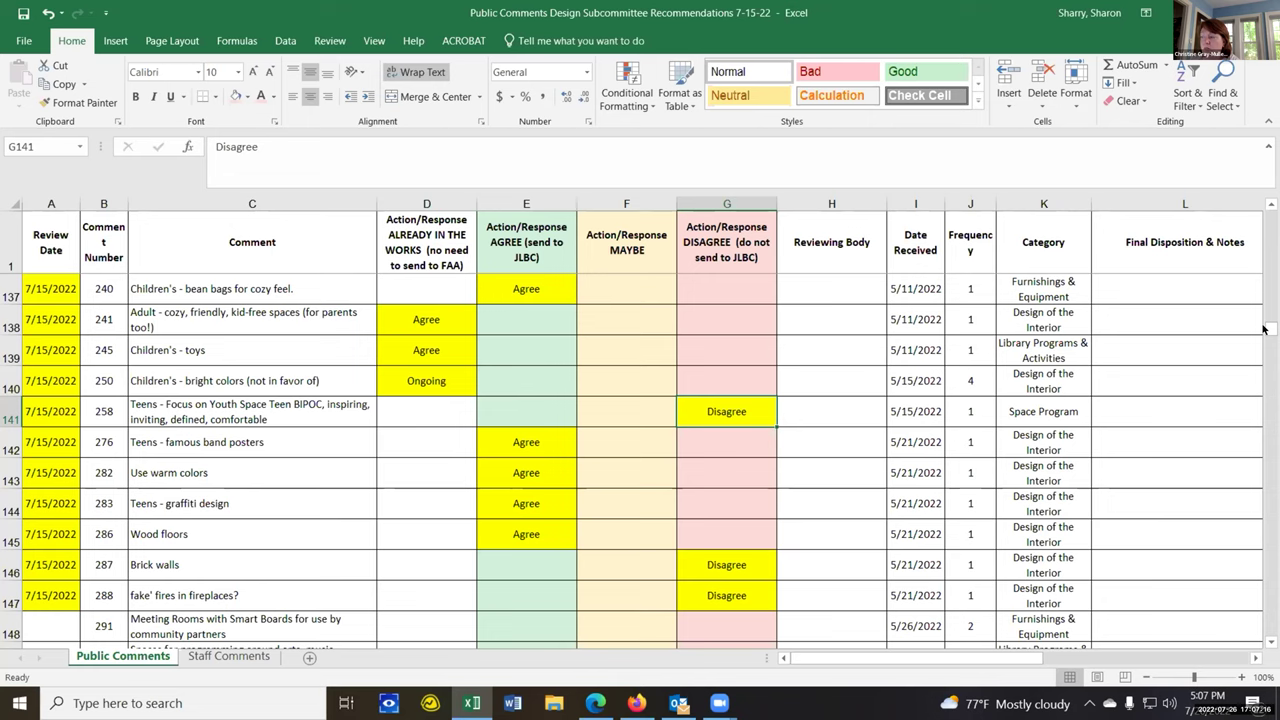
left_click_drag(1264, 328, 1268, 215)
left_click(614, 563)
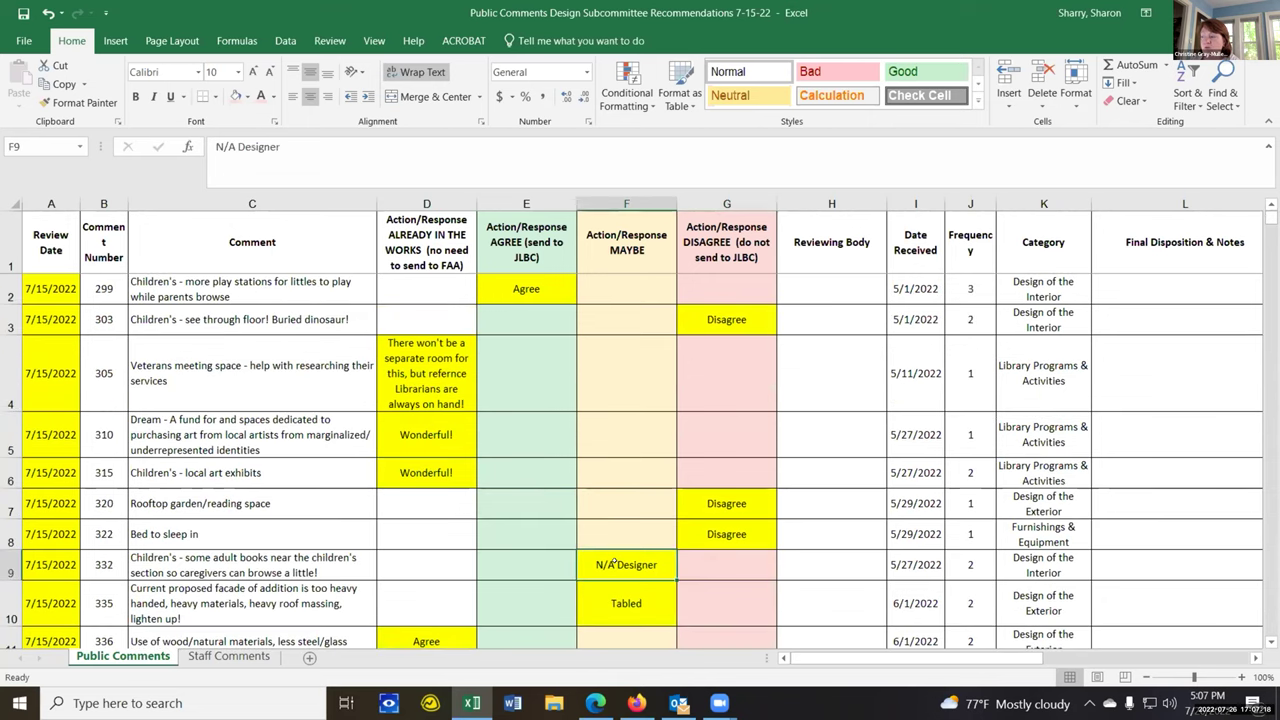
left_click(58, 66)
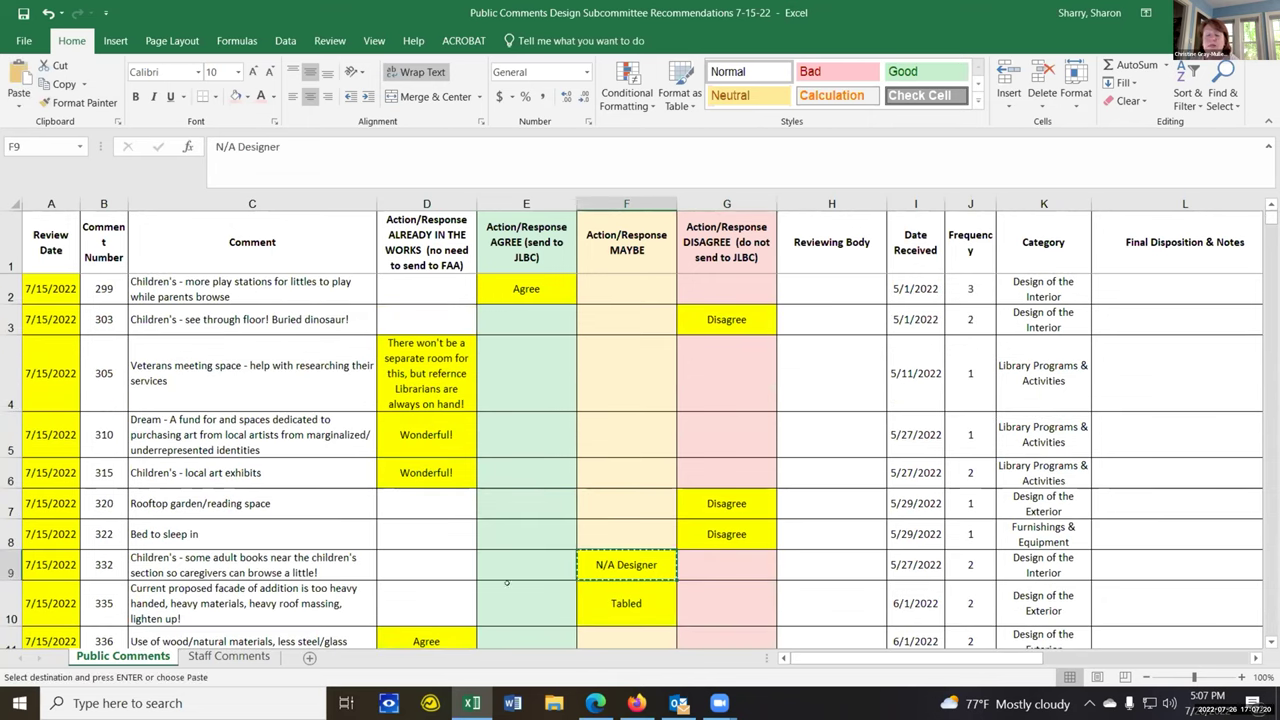
key("Left")
key("Left")
left_click(20, 88)
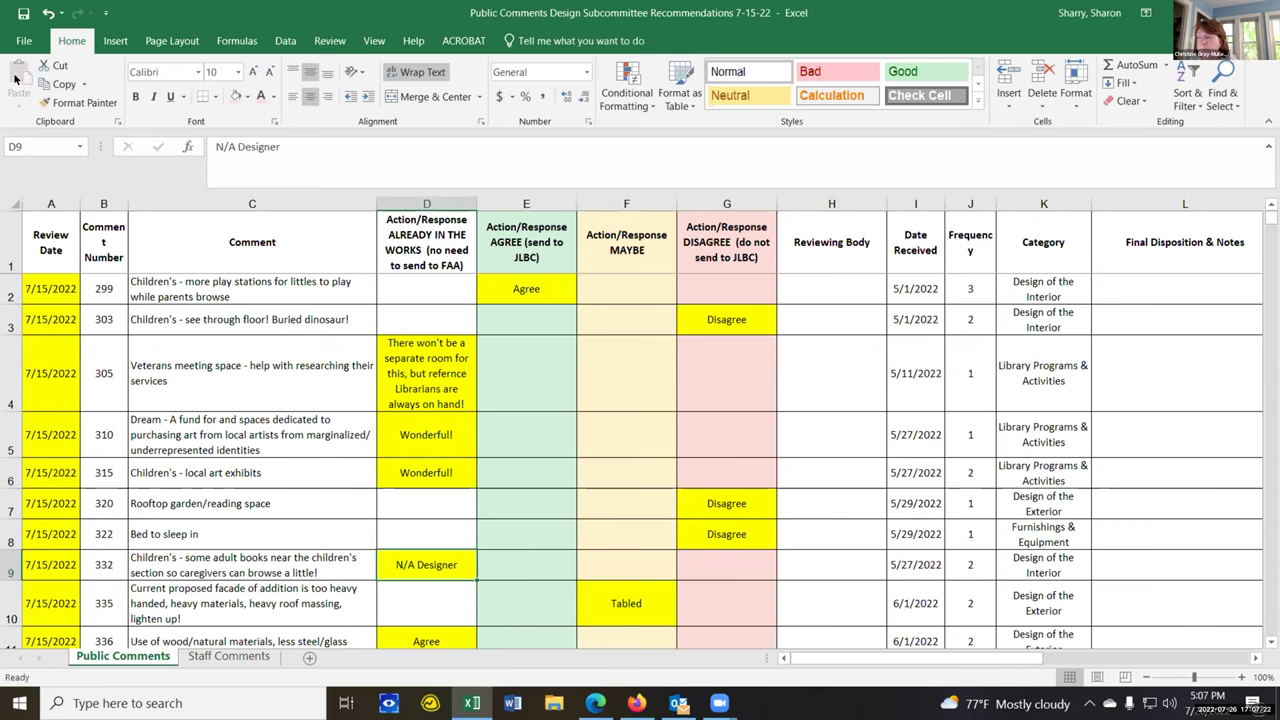
Move comment 353's "To be discussed" response (passive solar) from the MAYBE column to the ALREADY IN THE WORKS column.
scroll(627, 603, "down", 3)
left_click(631, 591)
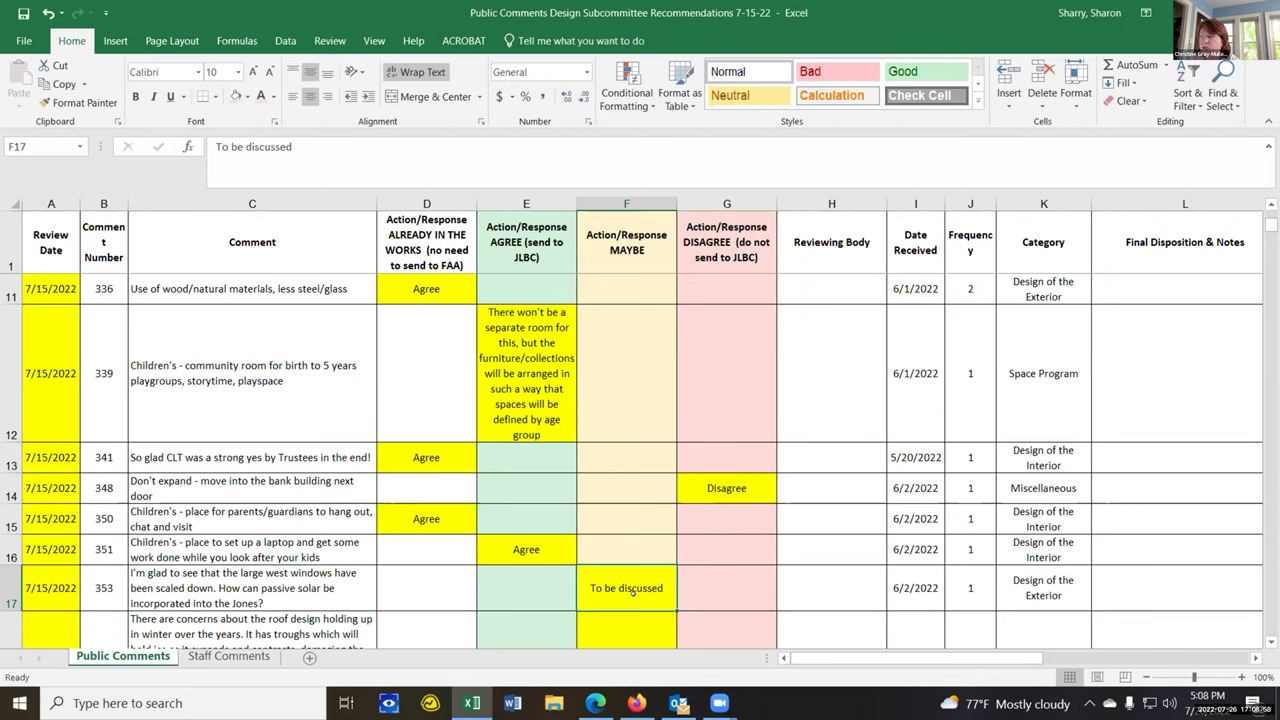
left_click(411, 588)
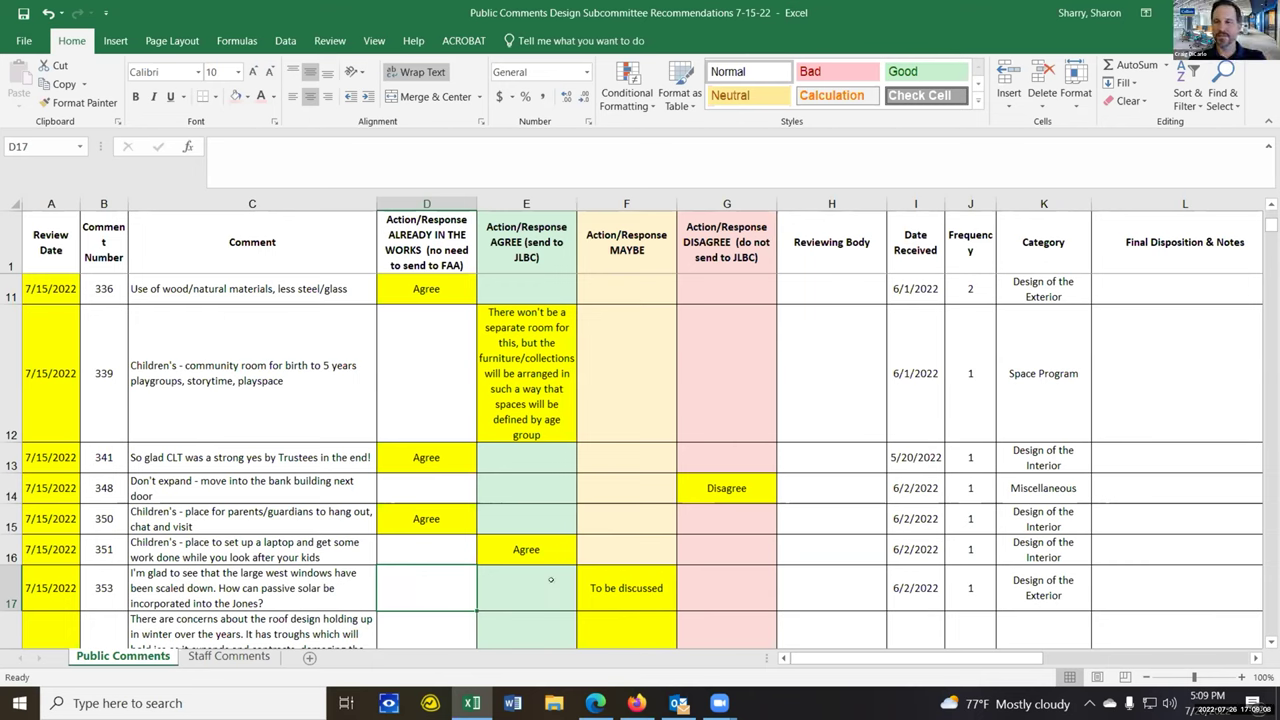
left_click(626, 588)
left_click(62, 84)
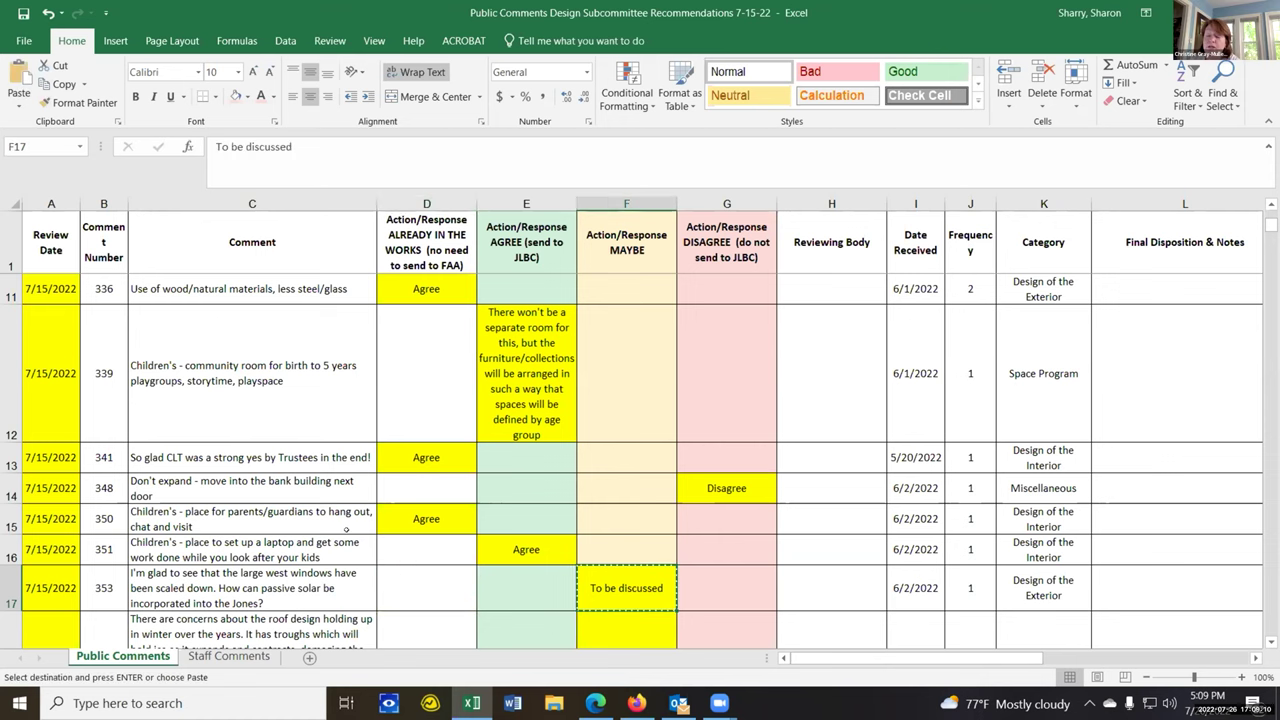
left_click(426, 588)
left_click(19, 82)
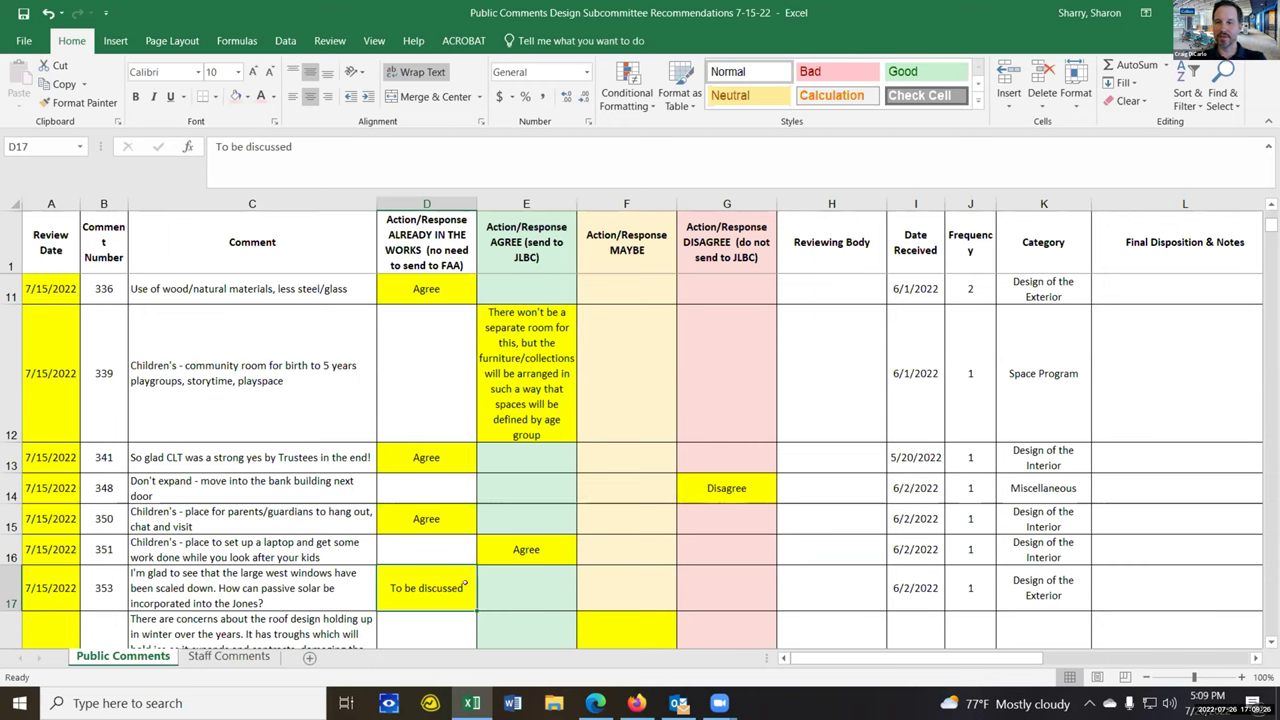
Replace comment 353's response text with "FAA, please confirm".
type("FAA")
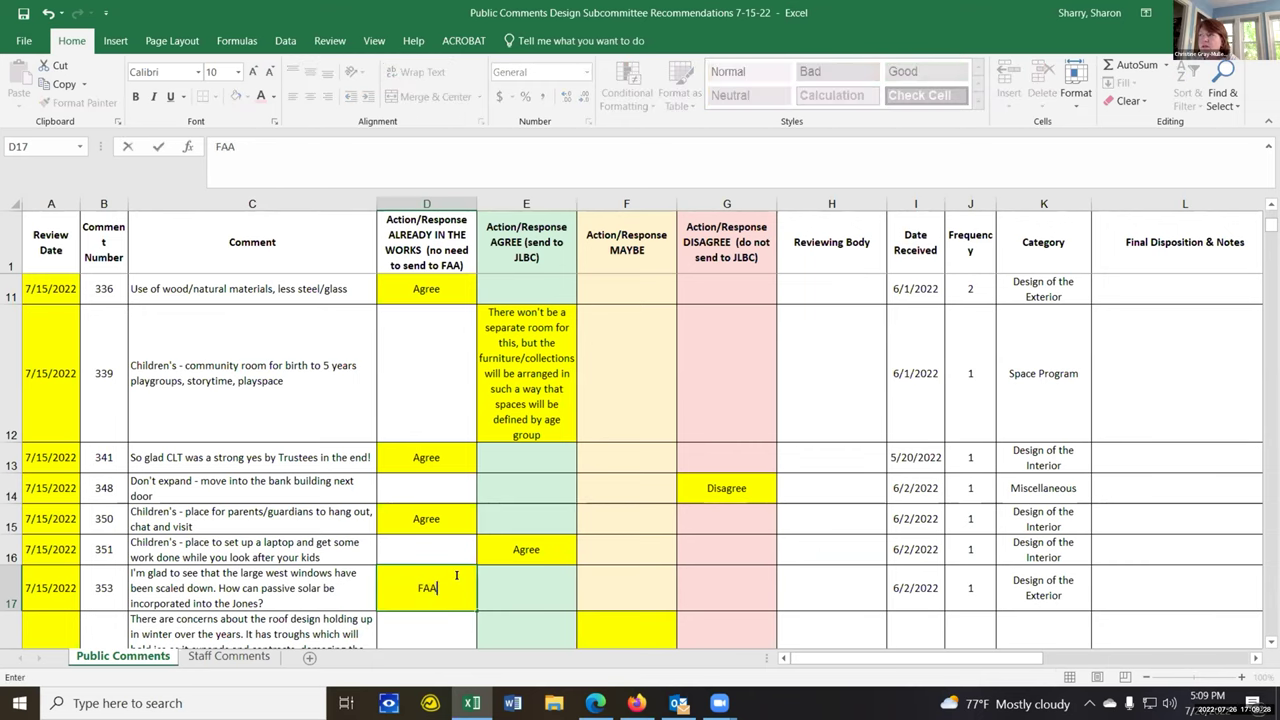
type(", please confirm")
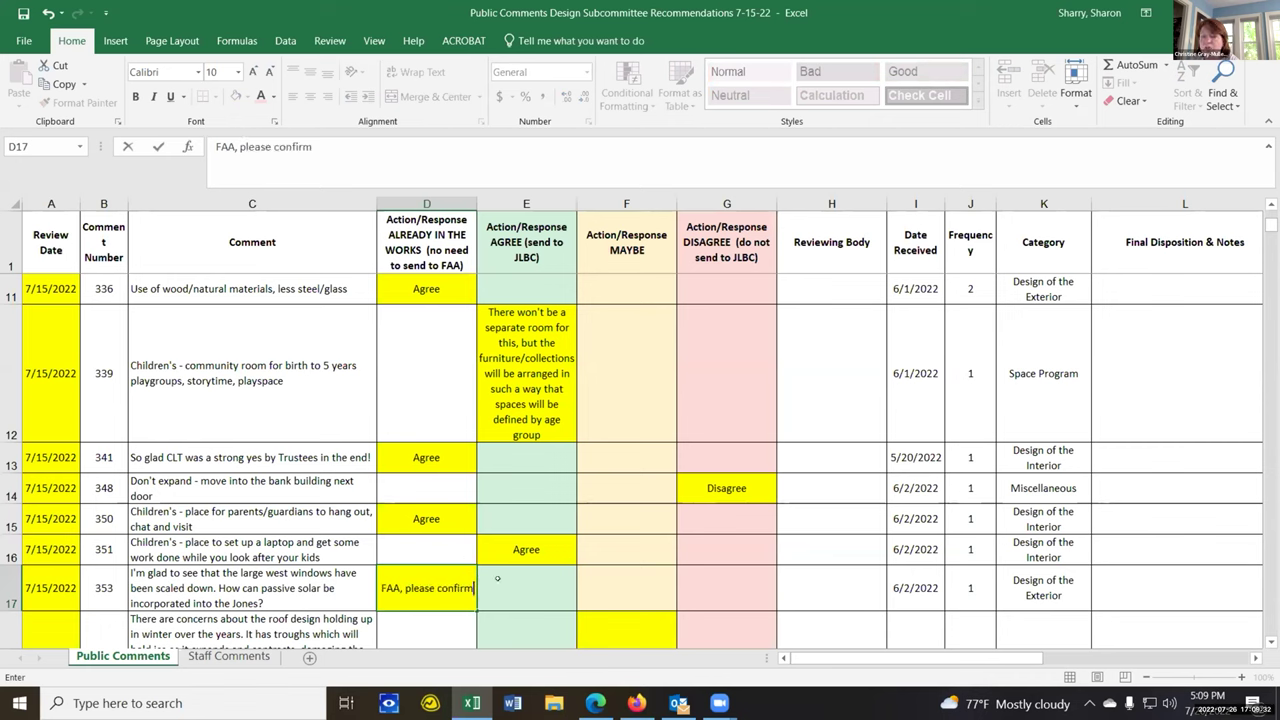
left_click(497, 578)
Review comment 354 on the roof design, its MAYBE response and the Burnett Gallery comment below it.
left_click(622, 626)
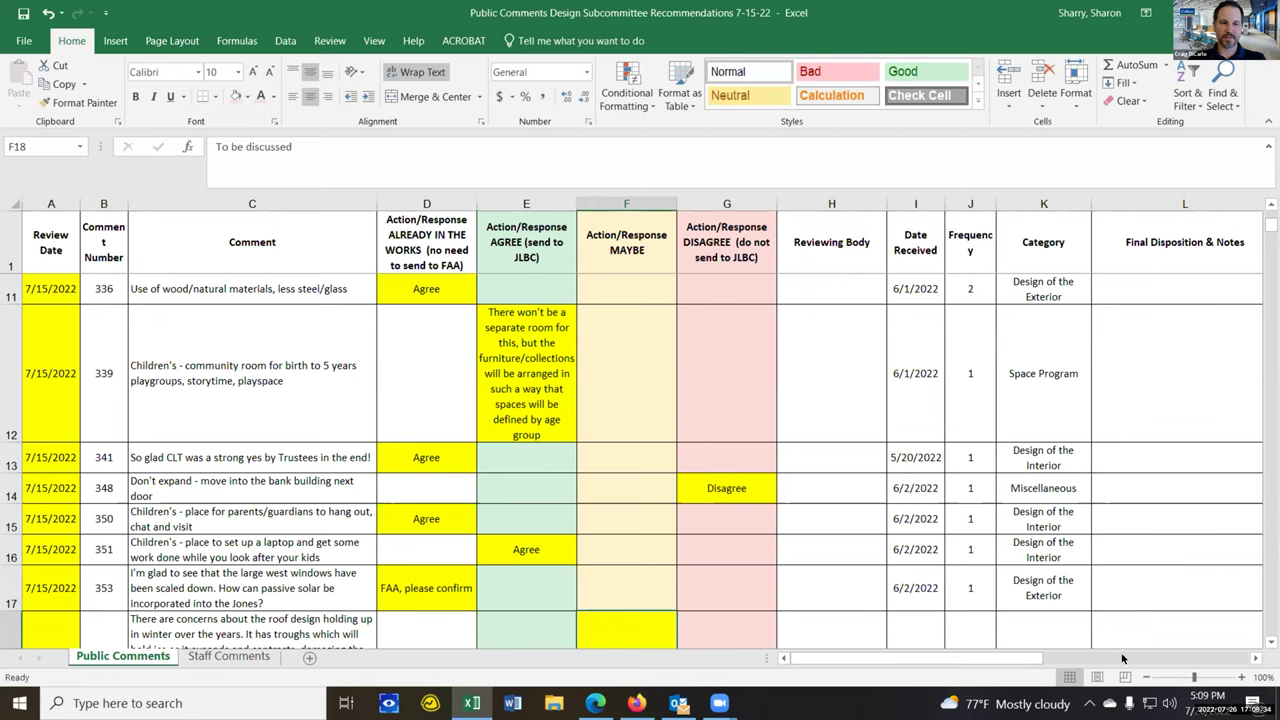
left_click(1270, 643)
left_click(1270, 643)
left_click(1270, 643)
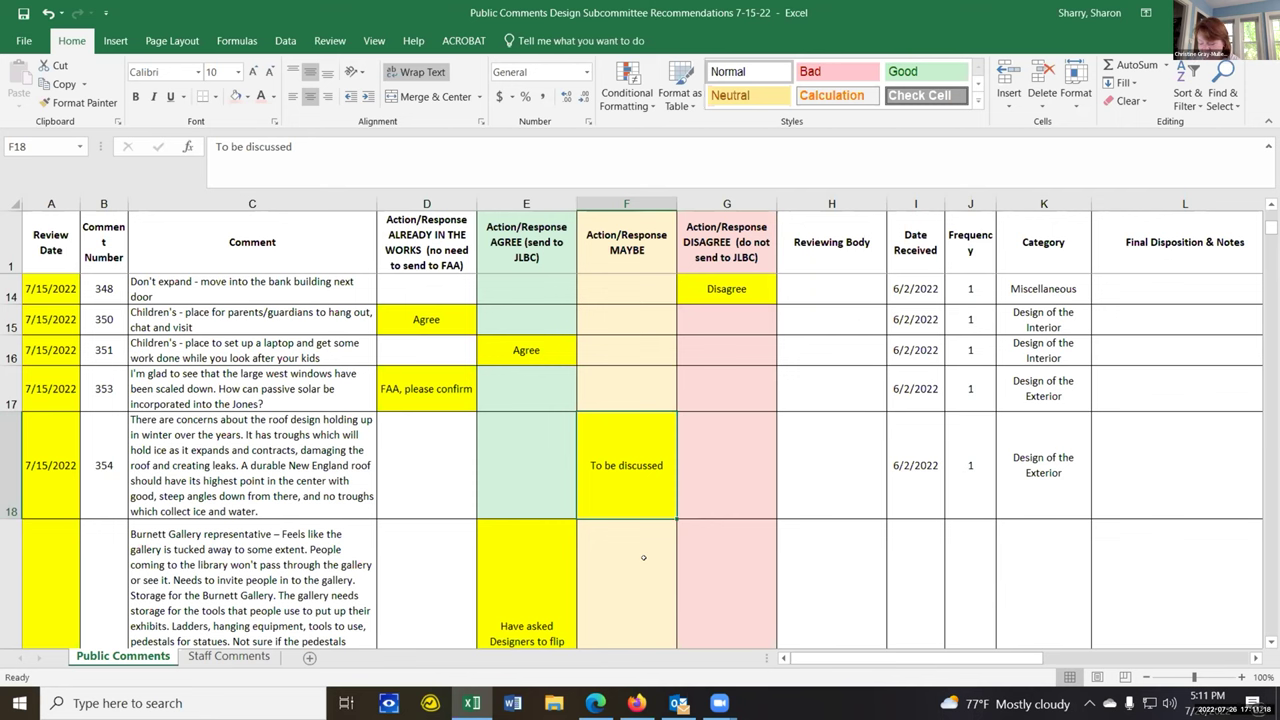
scroll(643, 557, "down", 2)
scroll(650, 520, "up", 2)
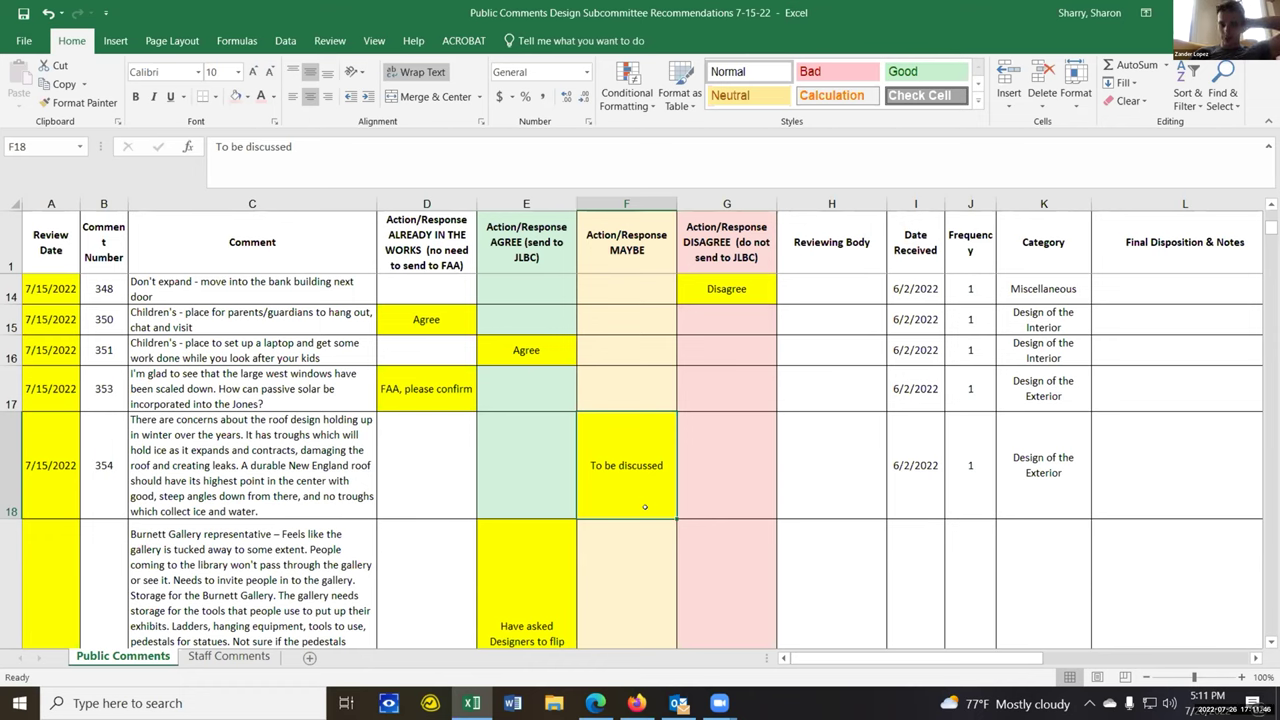
Move comment 353's "FAA, please confirm" response from the ALREADY IN THE WORKS column to the AGREE column.
left_click(452, 387)
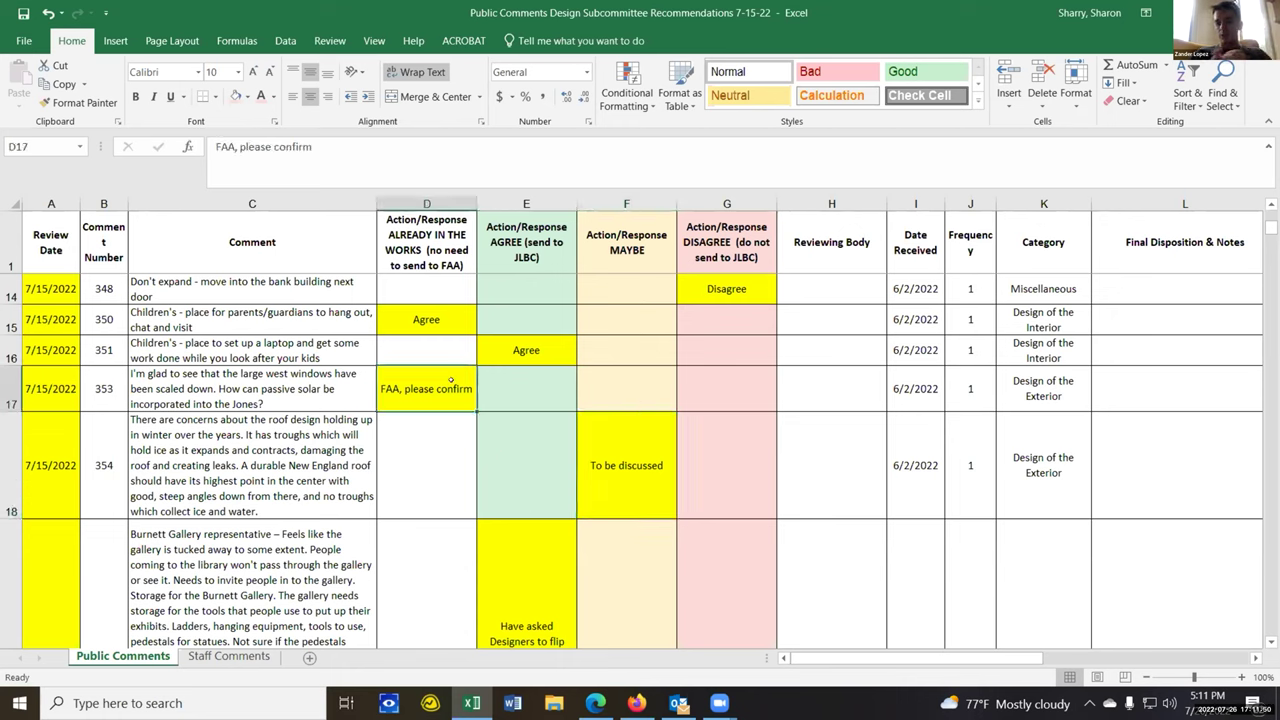
left_click(58, 65)
left_click(526, 378)
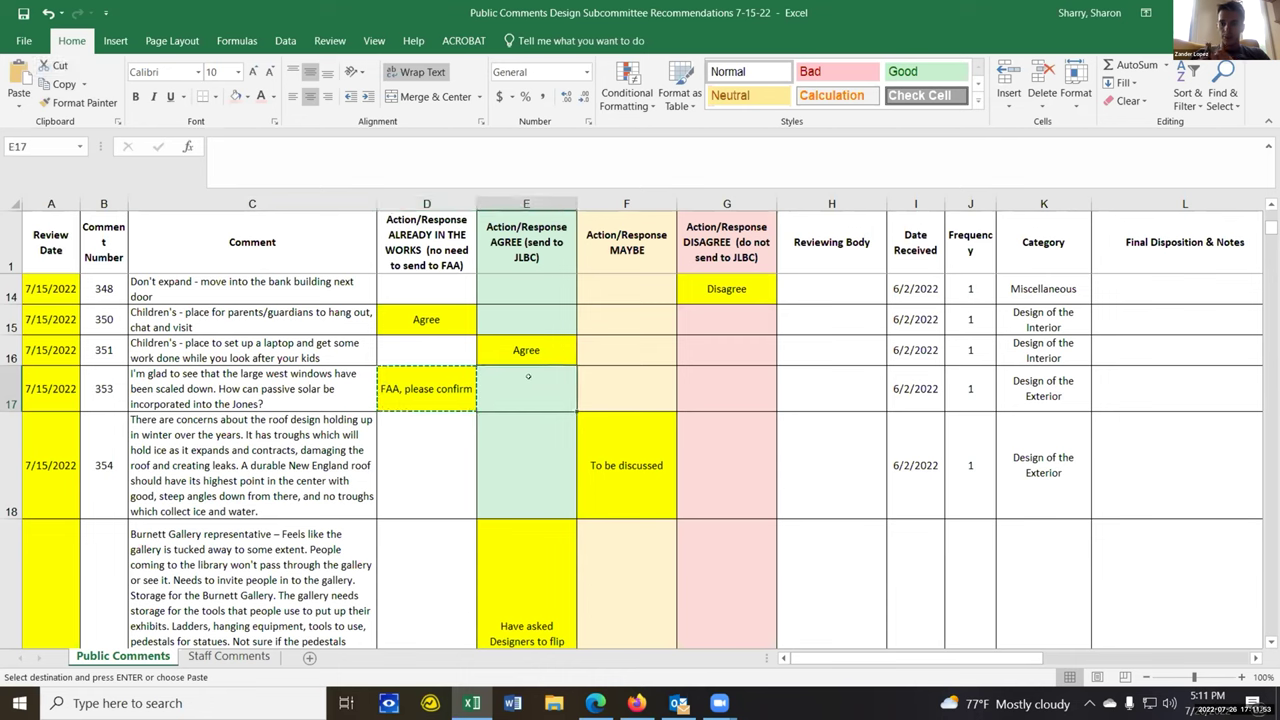
left_click(16, 75)
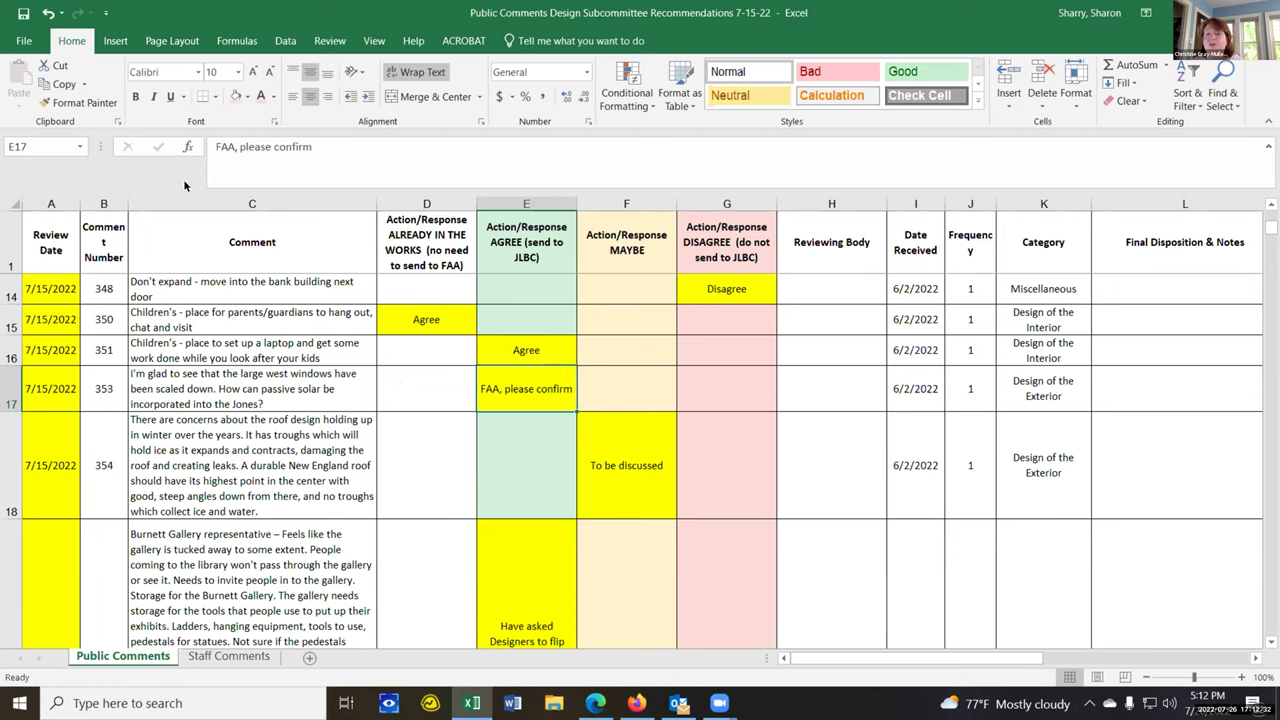
Copy comment 353's "FAA, please confirm" response into the AGREE column for comment 354 on the roof design.
key("ctrl+c")
left_click(397, 388)
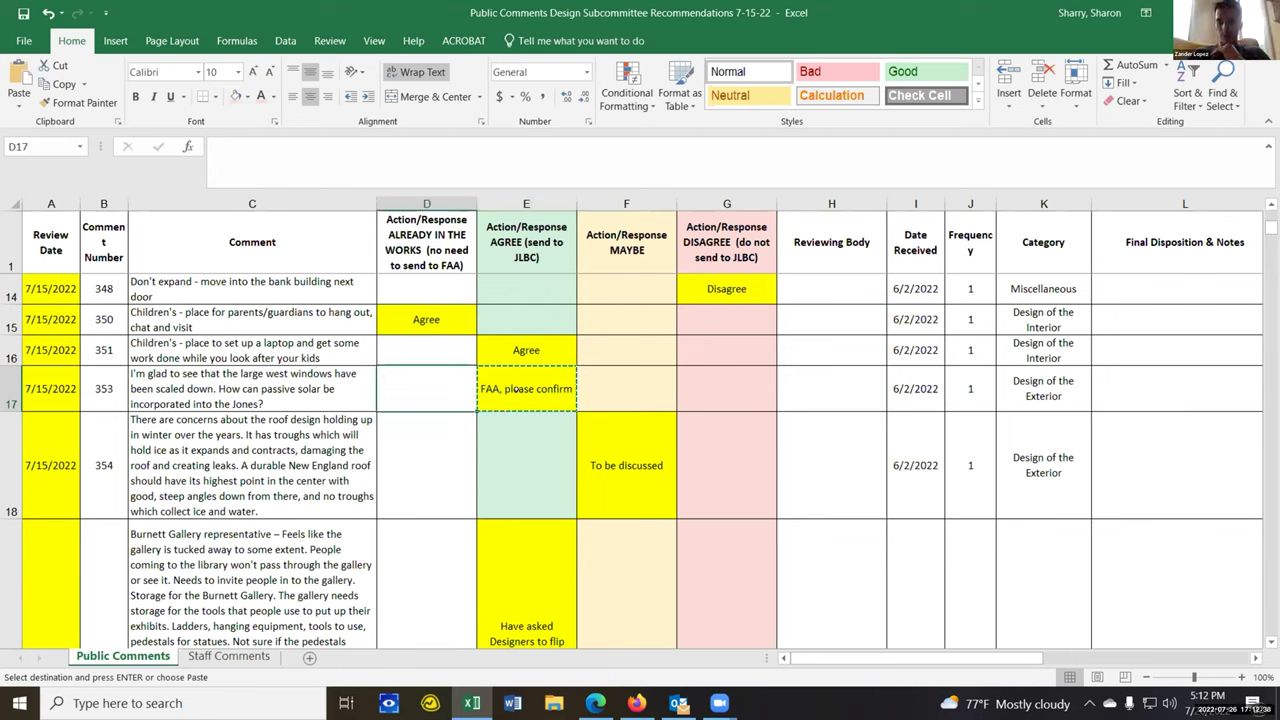
left_click(529, 380)
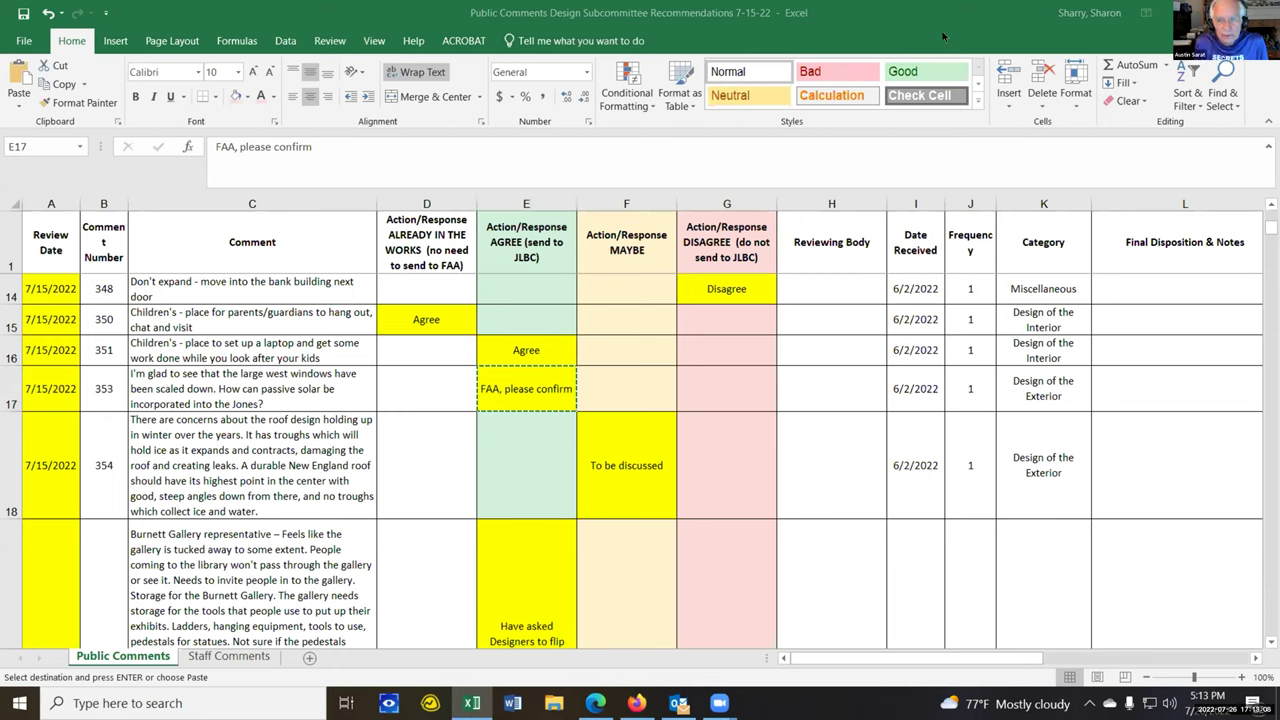
left_click(549, 380)
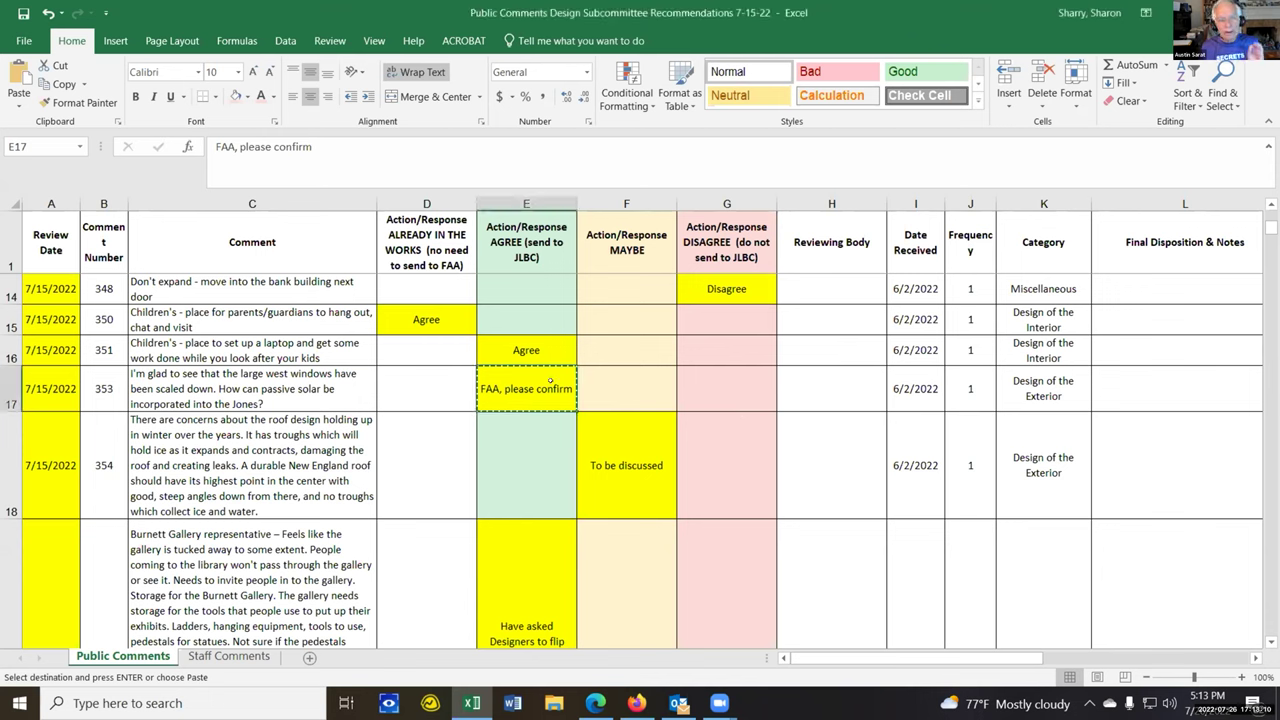
left_click(67, 90)
left_click(560, 475)
key("ctrl+v")
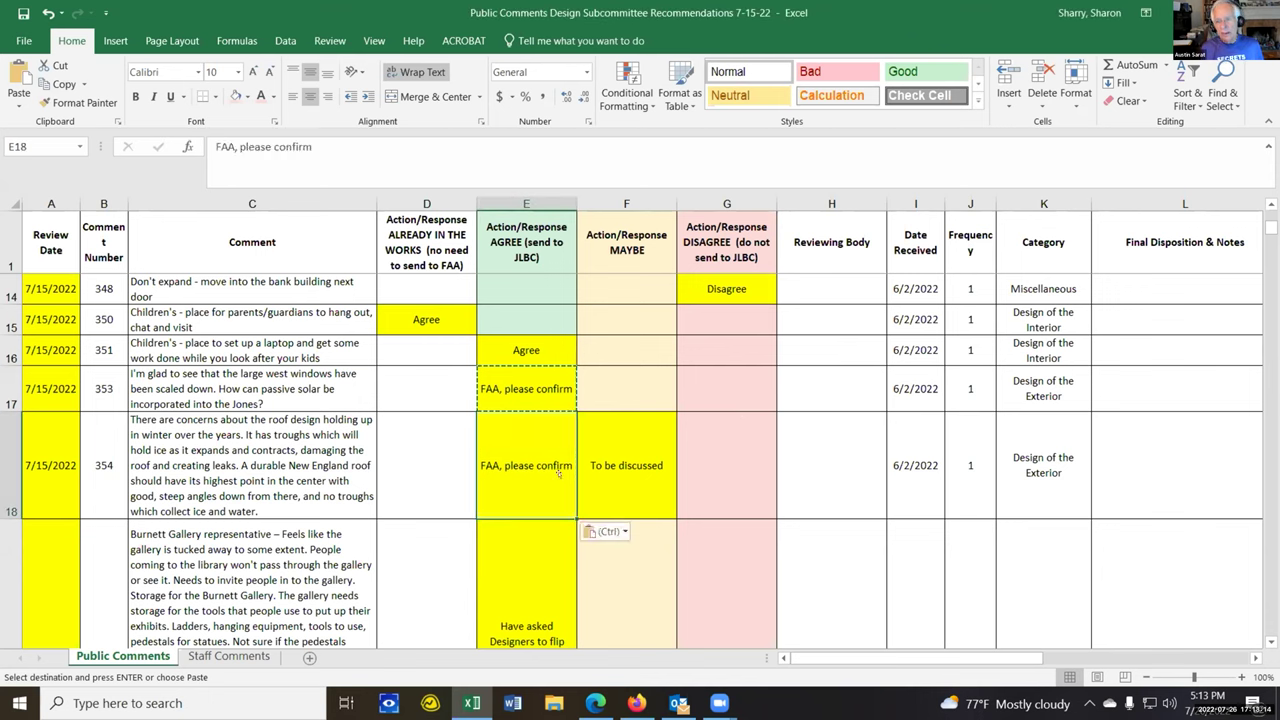
Clear comment 354's "To be discussed" response from the MAYBE column and replace its yellow fill with the column's tan.
left_click(614, 475)
key("Delete")
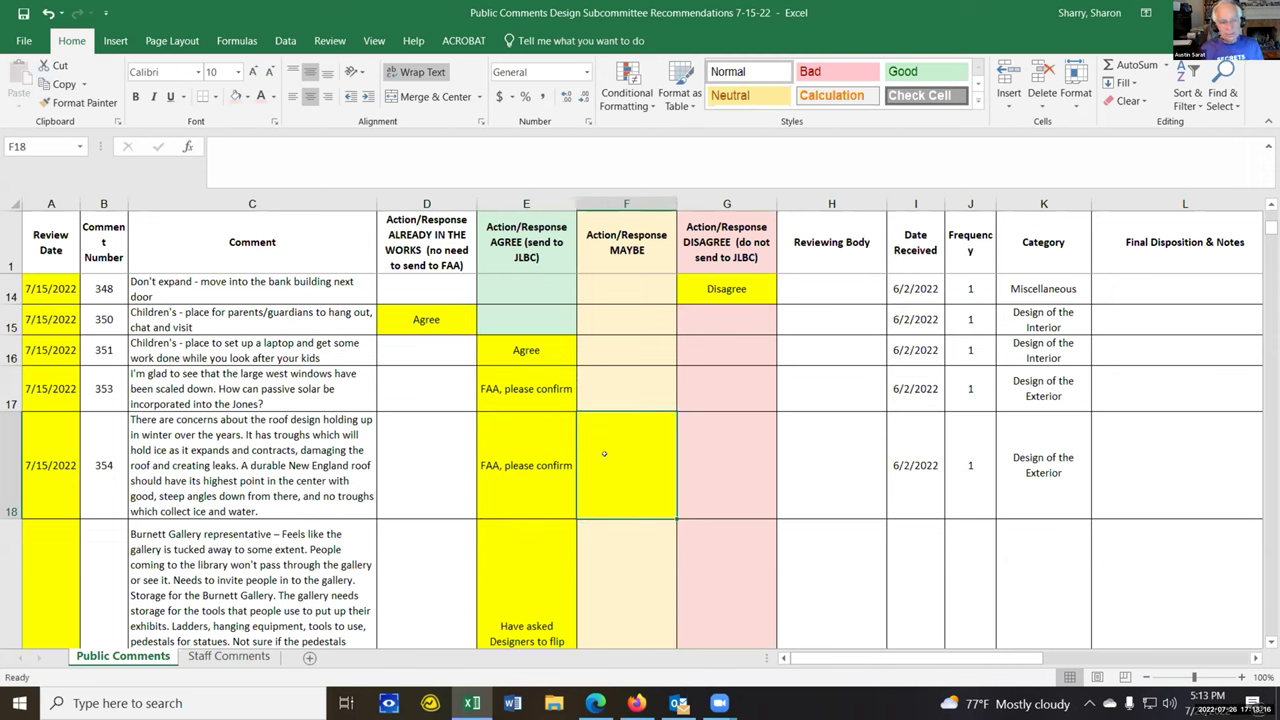
left_click(611, 396)
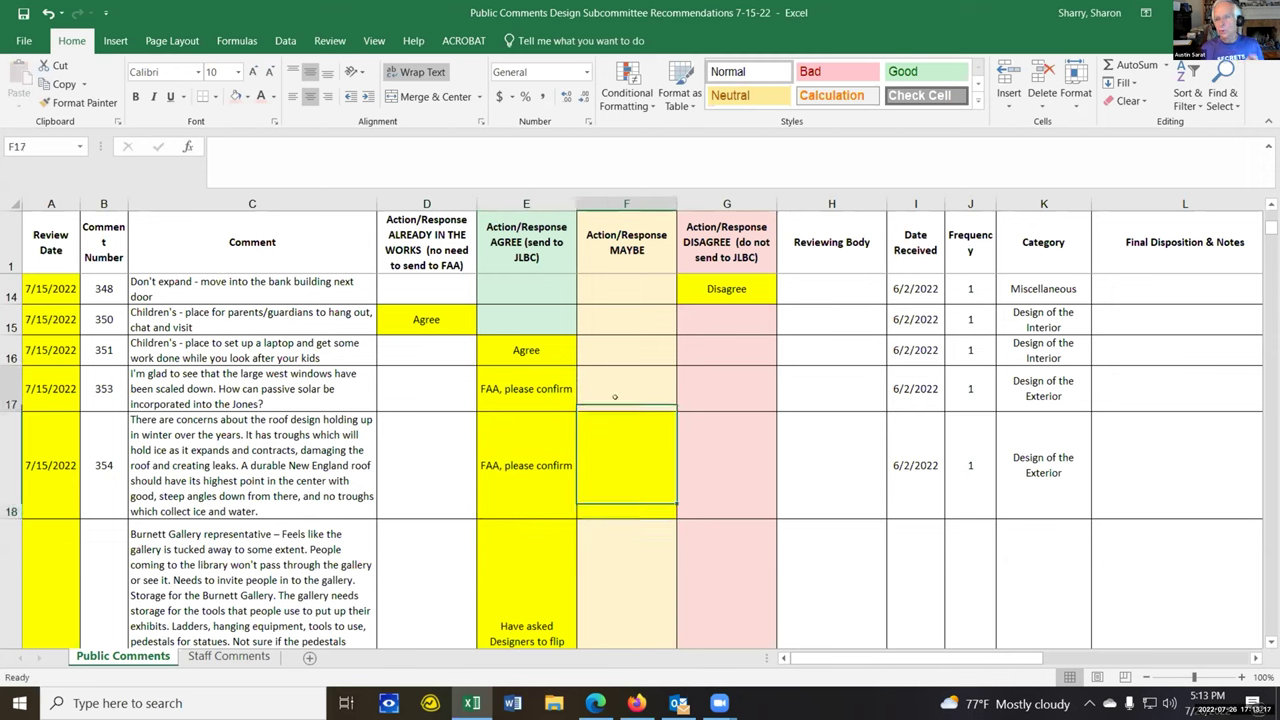
left_click(248, 100)
key("Escape")
key("Down")
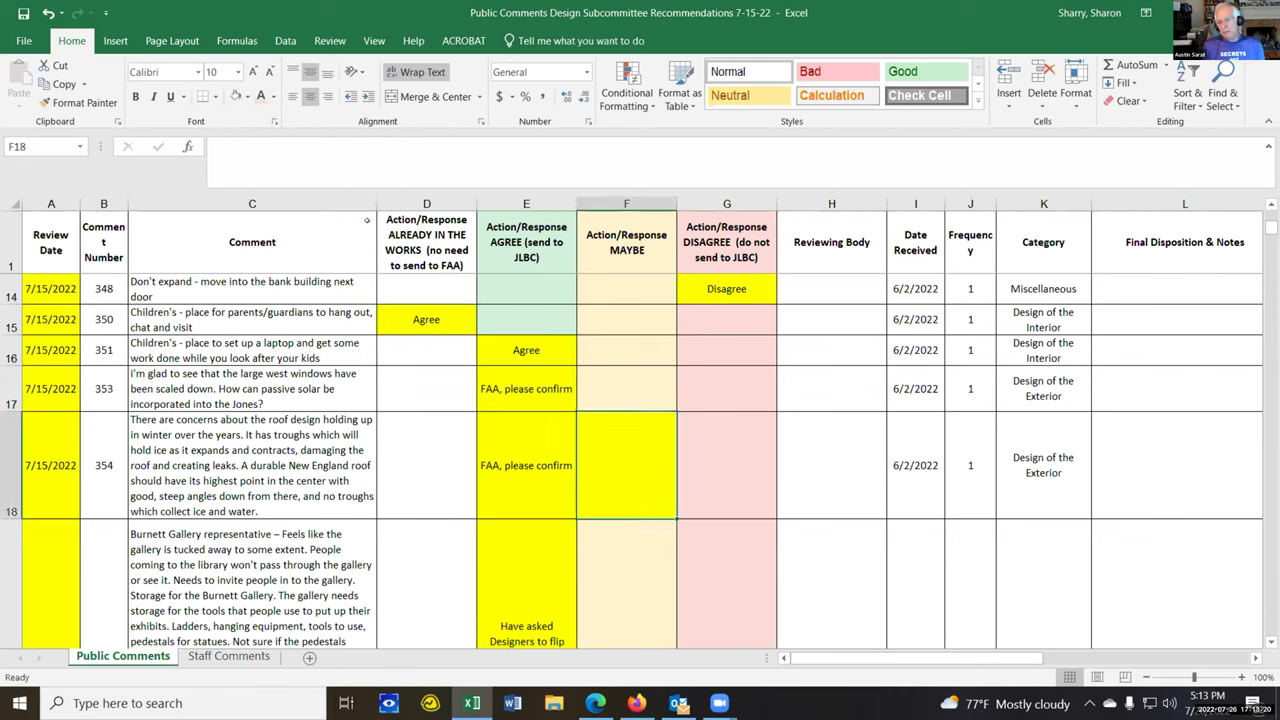
left_click(236, 96)
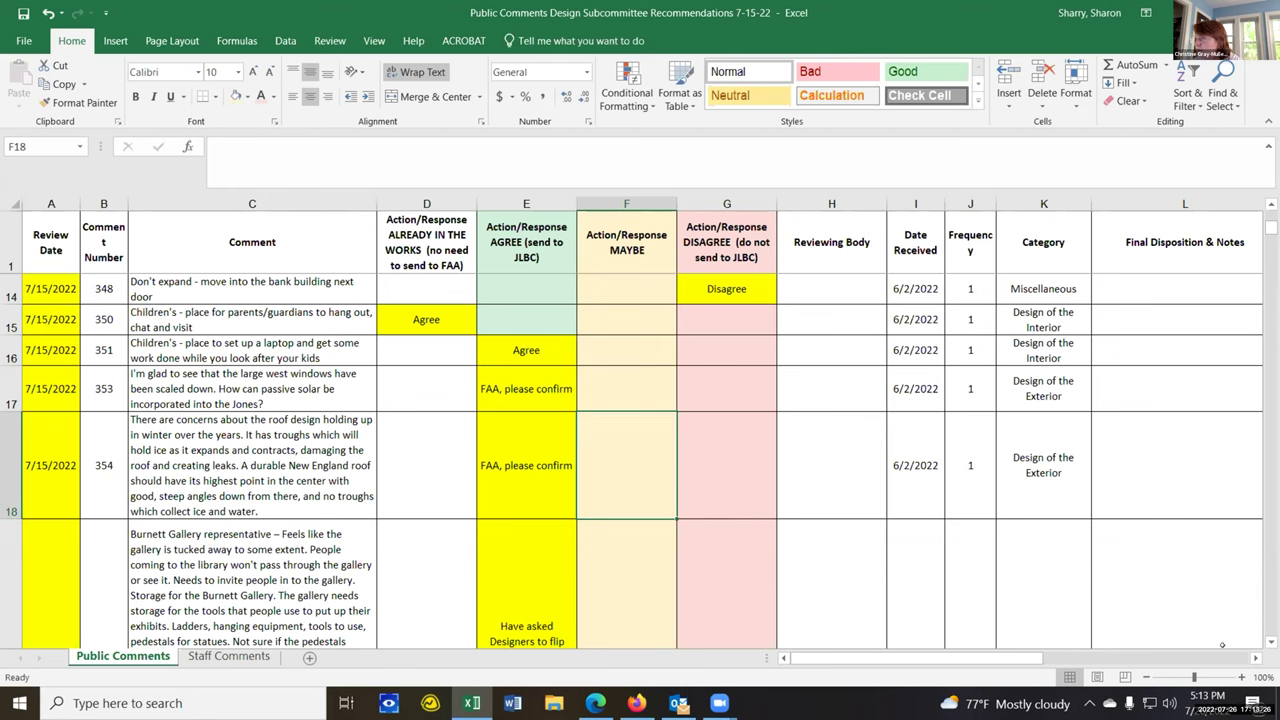
Enter "Would like to create outdoor spaces that are attractive to gteens" in the ALREADY IN THE WORKS column for comment 390.
scroll(1270, 642, "down", 3)
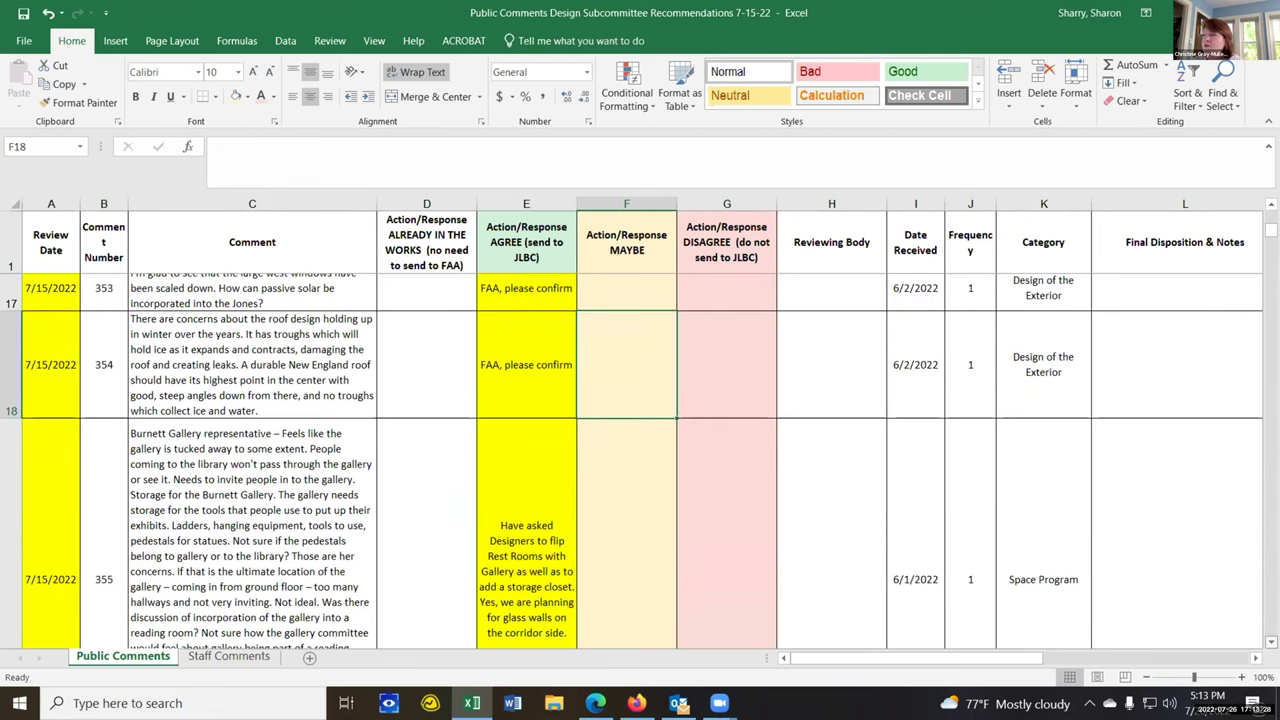
scroll(640, 460, "down", 2)
scroll(1264, 637, "down", 3)
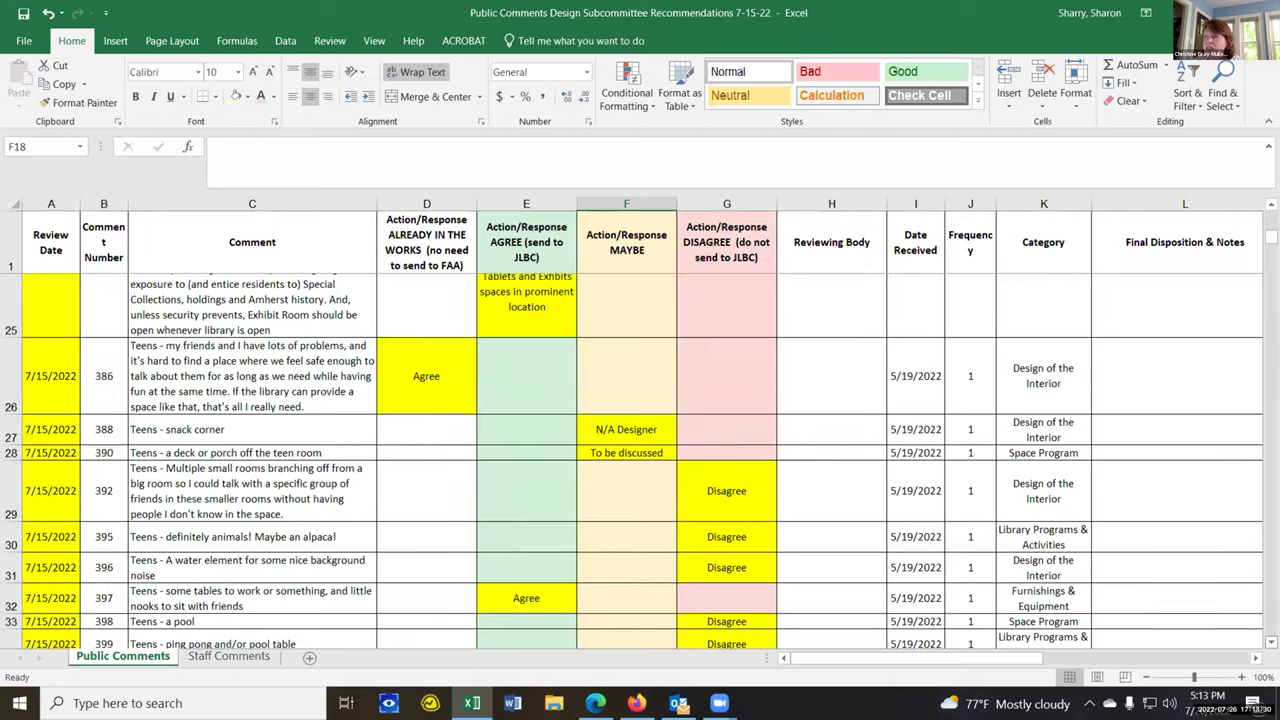
left_click(581, 387)
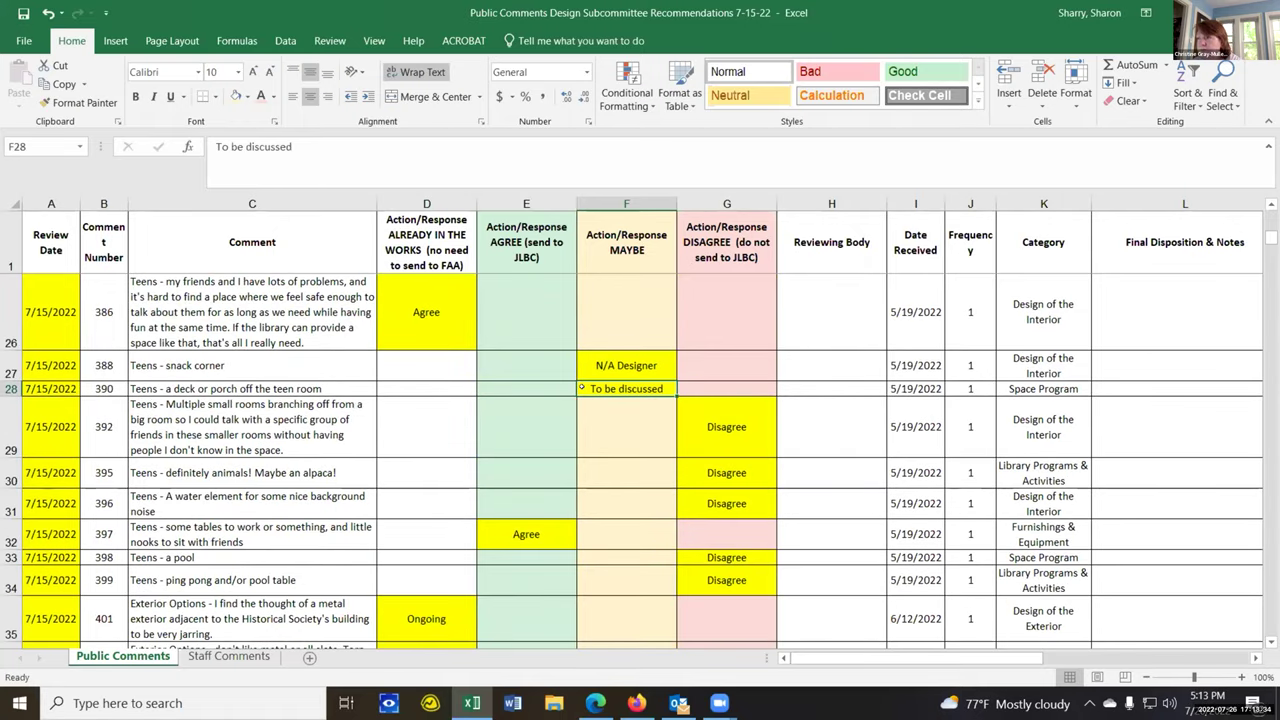
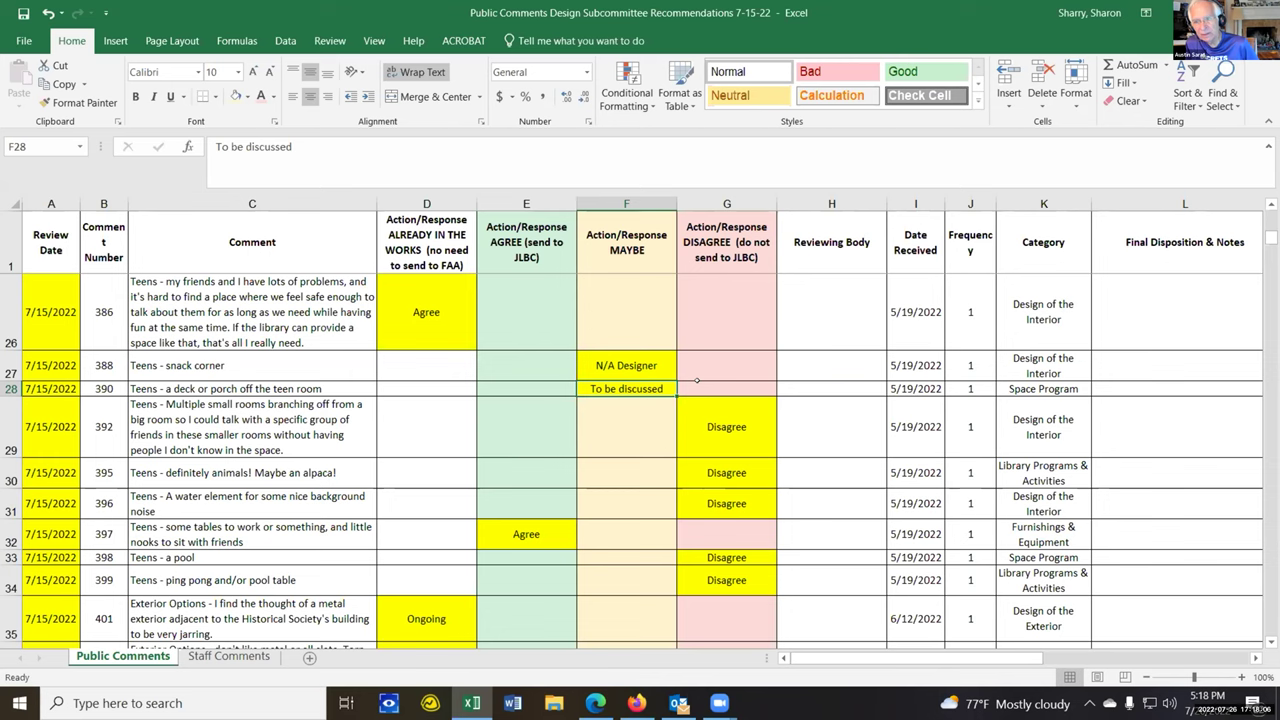
left_click(439, 386)
type("Would like to create att")
key("BackSpace")
key("BackSpace")
key("BackSpace")
key("BackSpace")
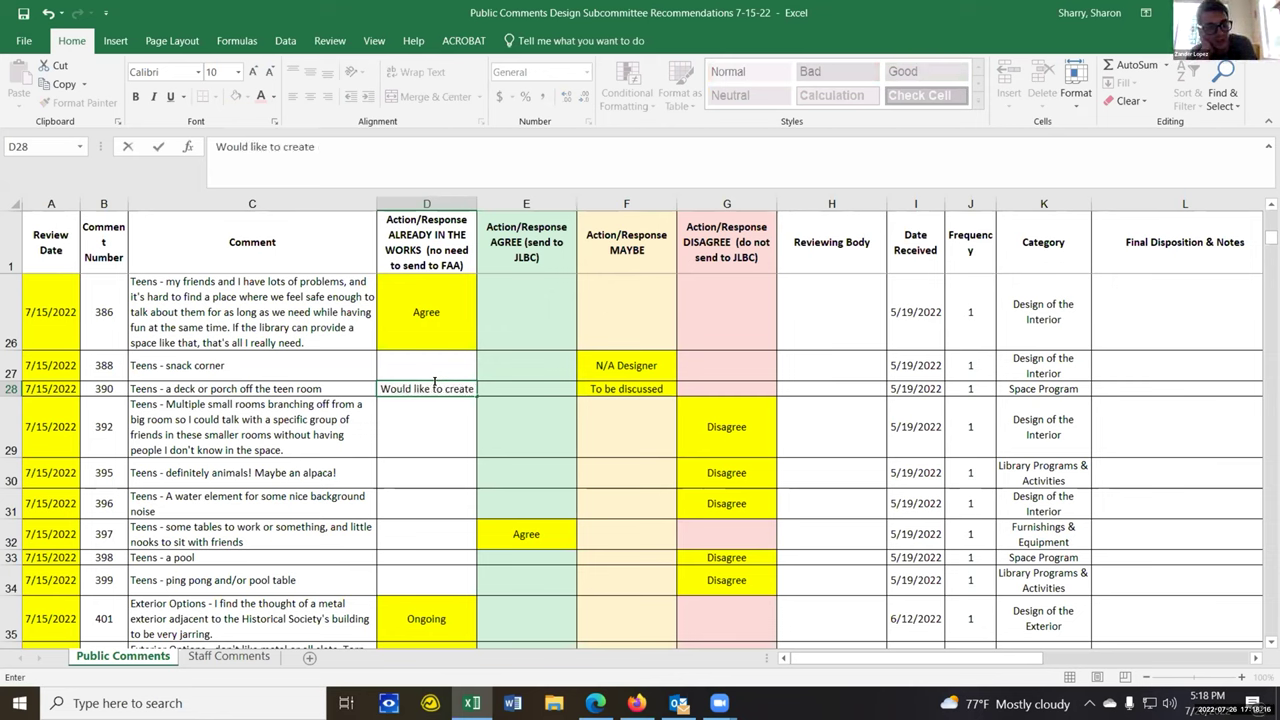
type("outdor")
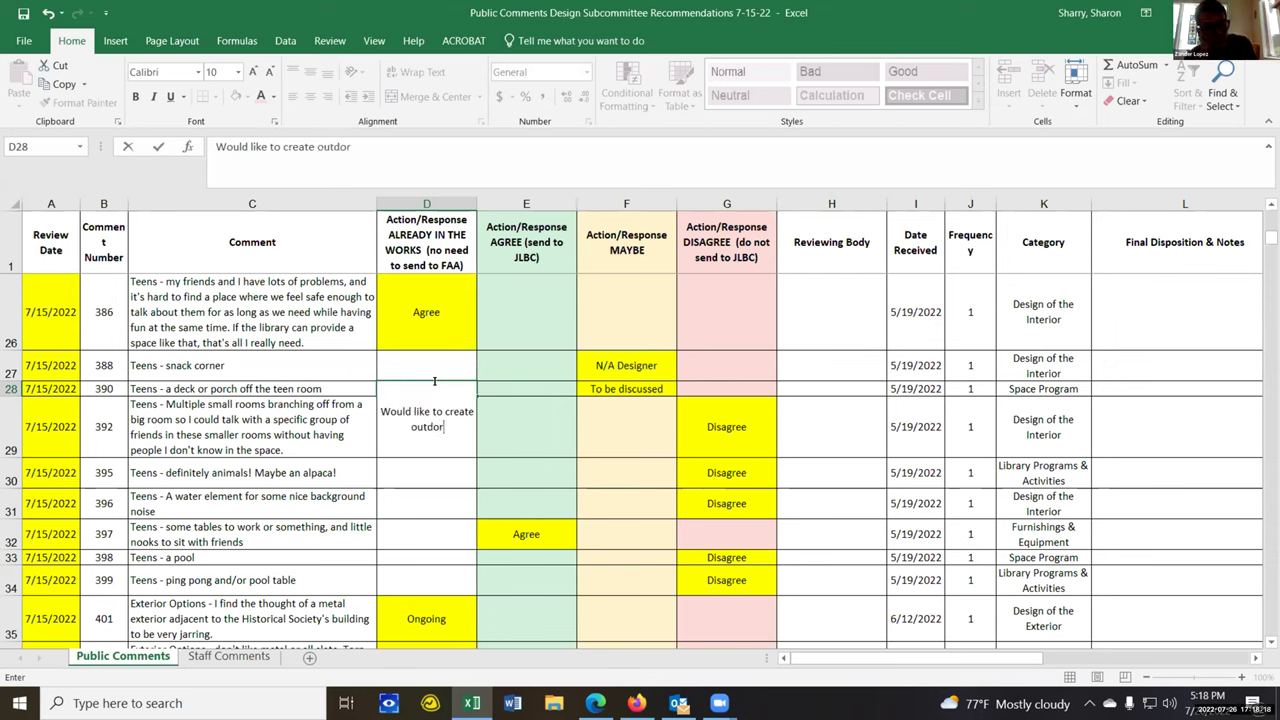
key("BackSpace")
type("or spaces that")
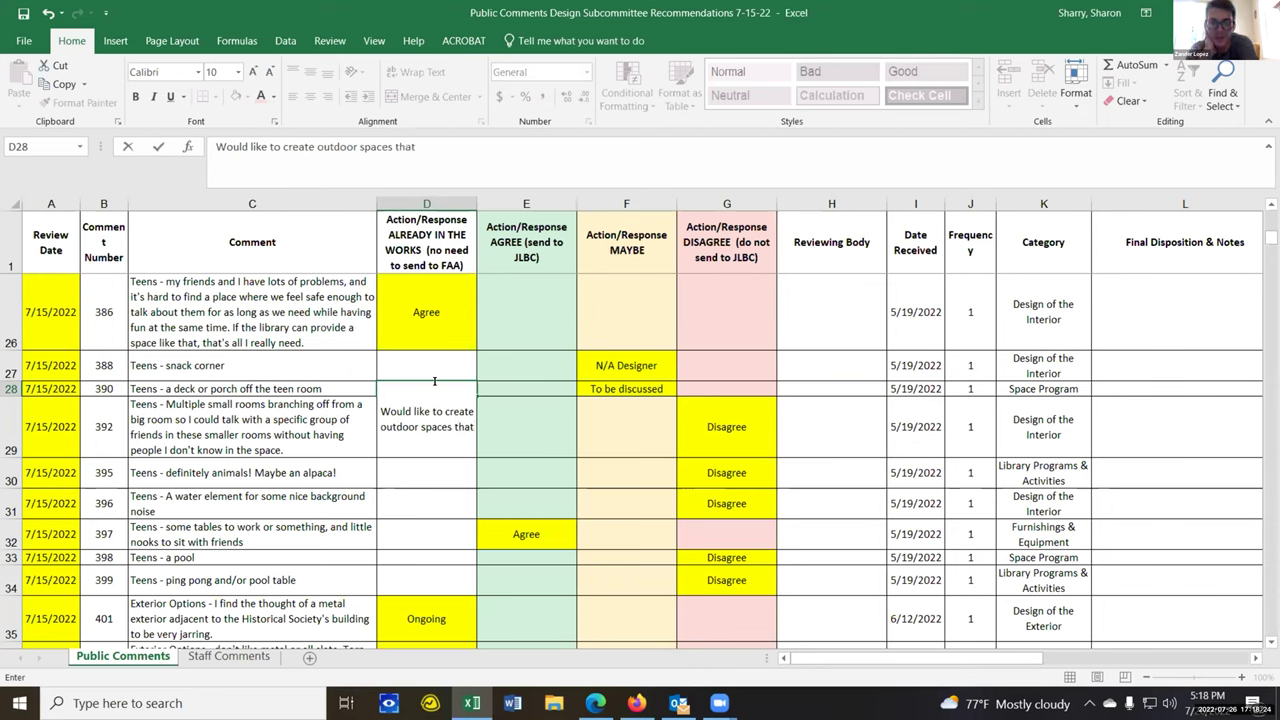
type(" are attracti")
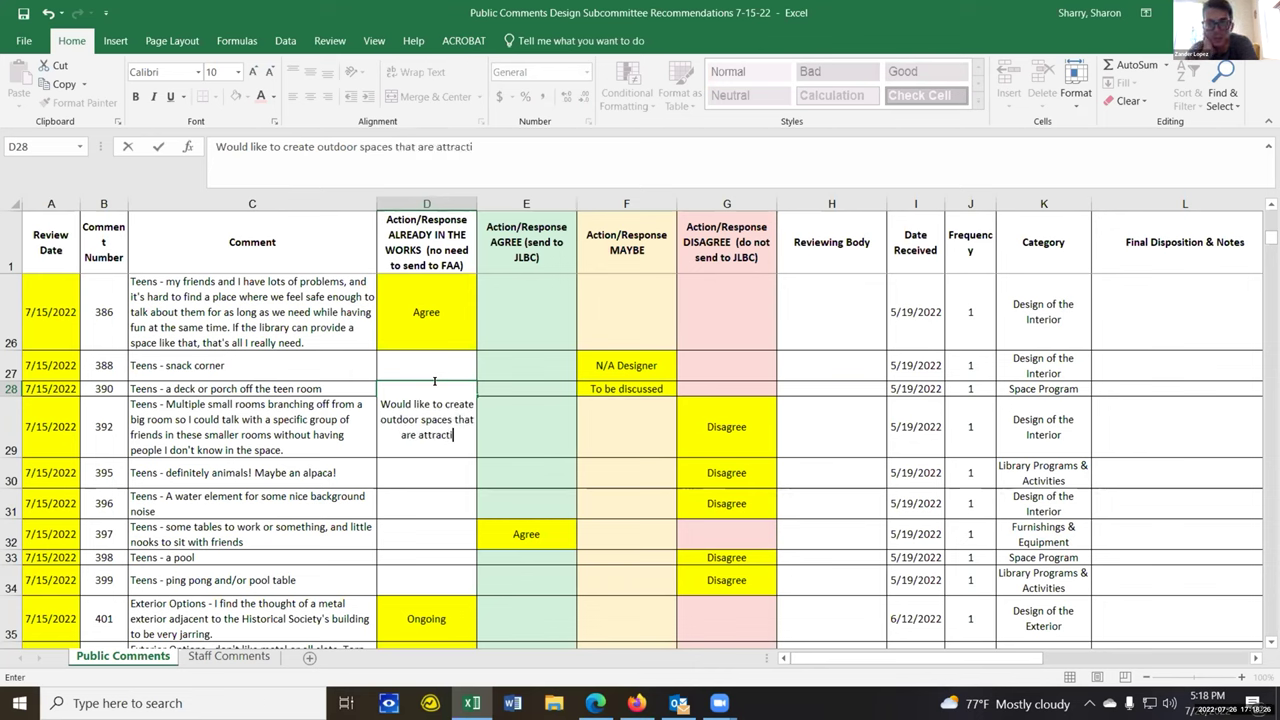
type("ve to gteens")
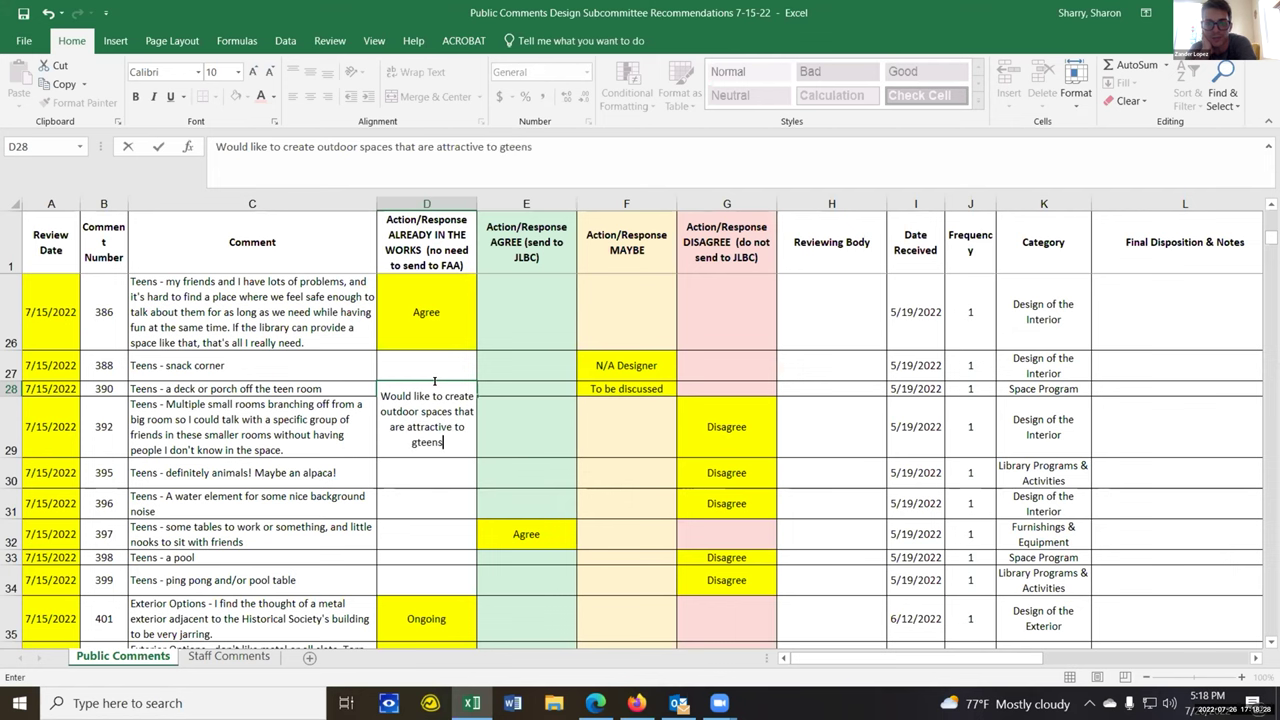
key("Return")
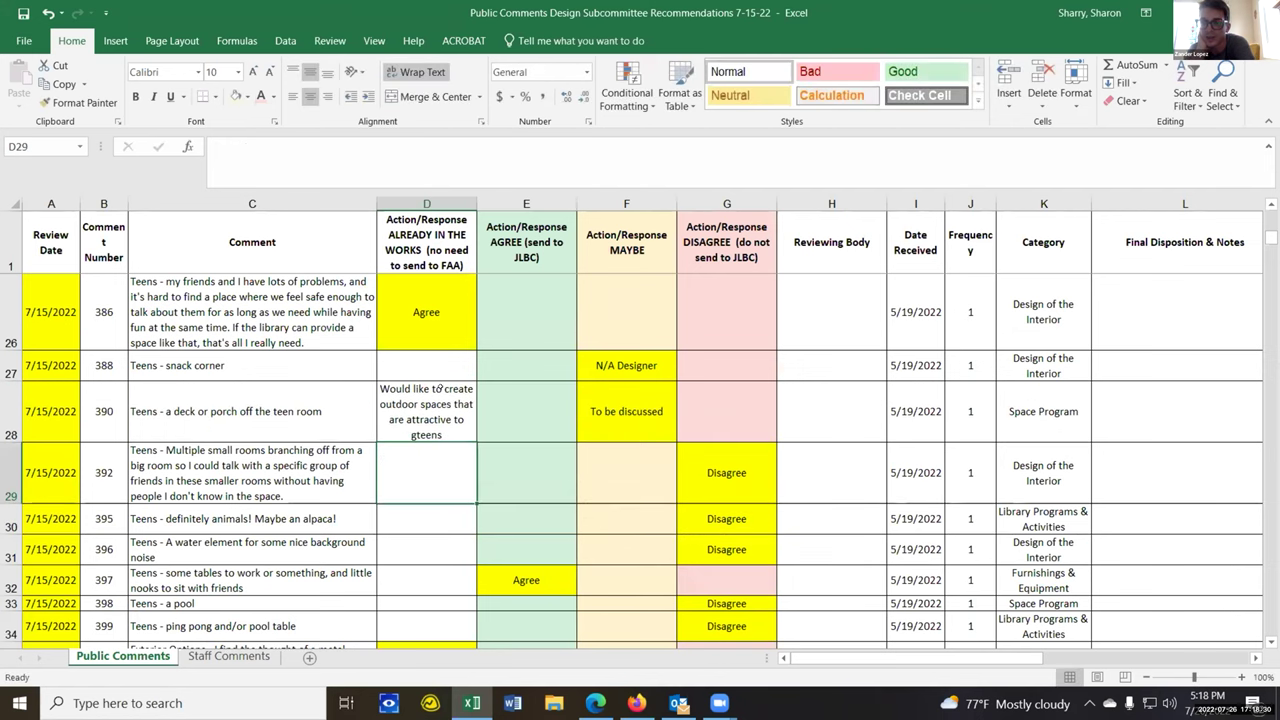
Fill comment 390's new ALREADY IN THE WORKS response cell with yellow.
left_click(465, 405)
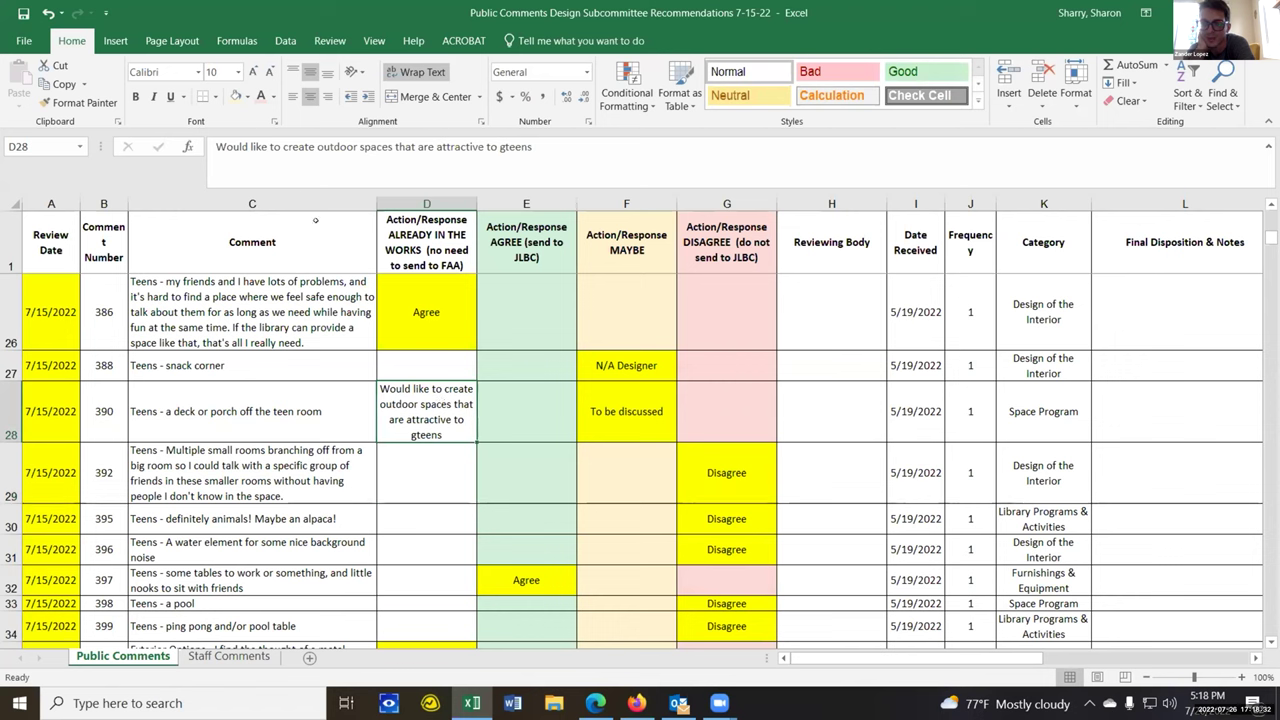
left_click(247, 97)
left_click(274, 228)
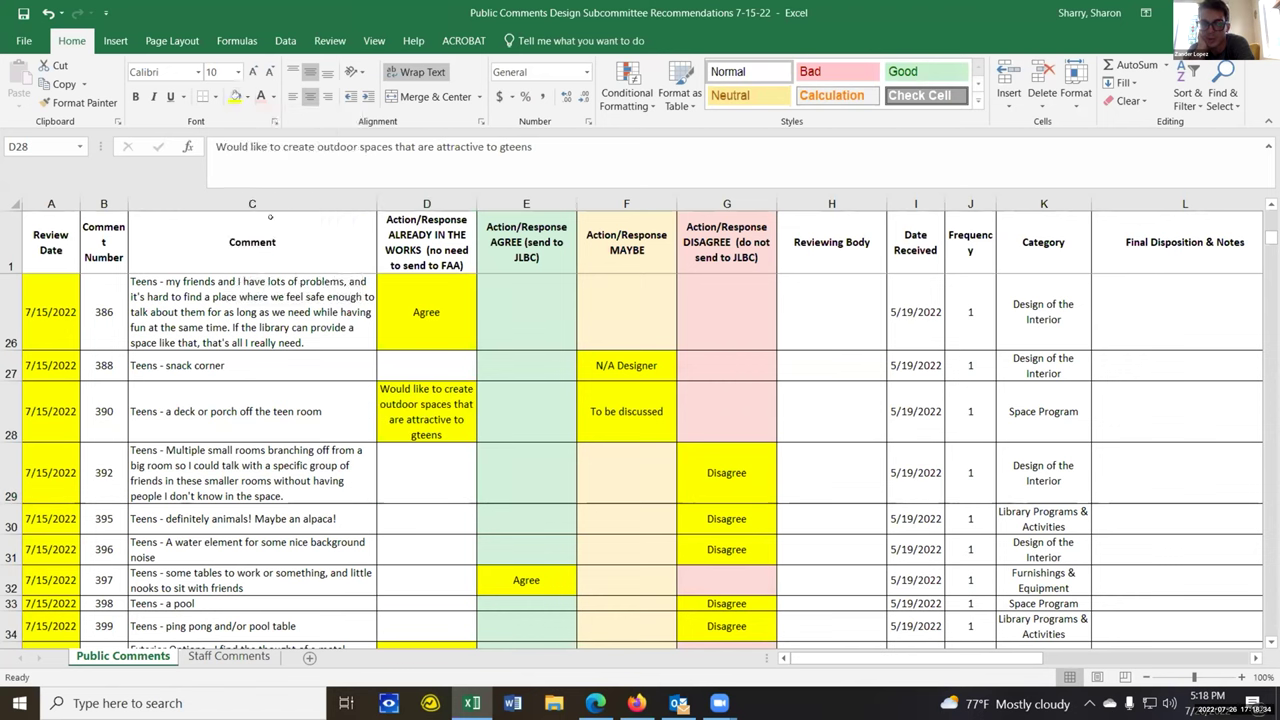
Clear comment 390's "To be discussed" response from the MAYBE column and restore the cell's tan fill.
left_click(603, 411)
key("Delete")
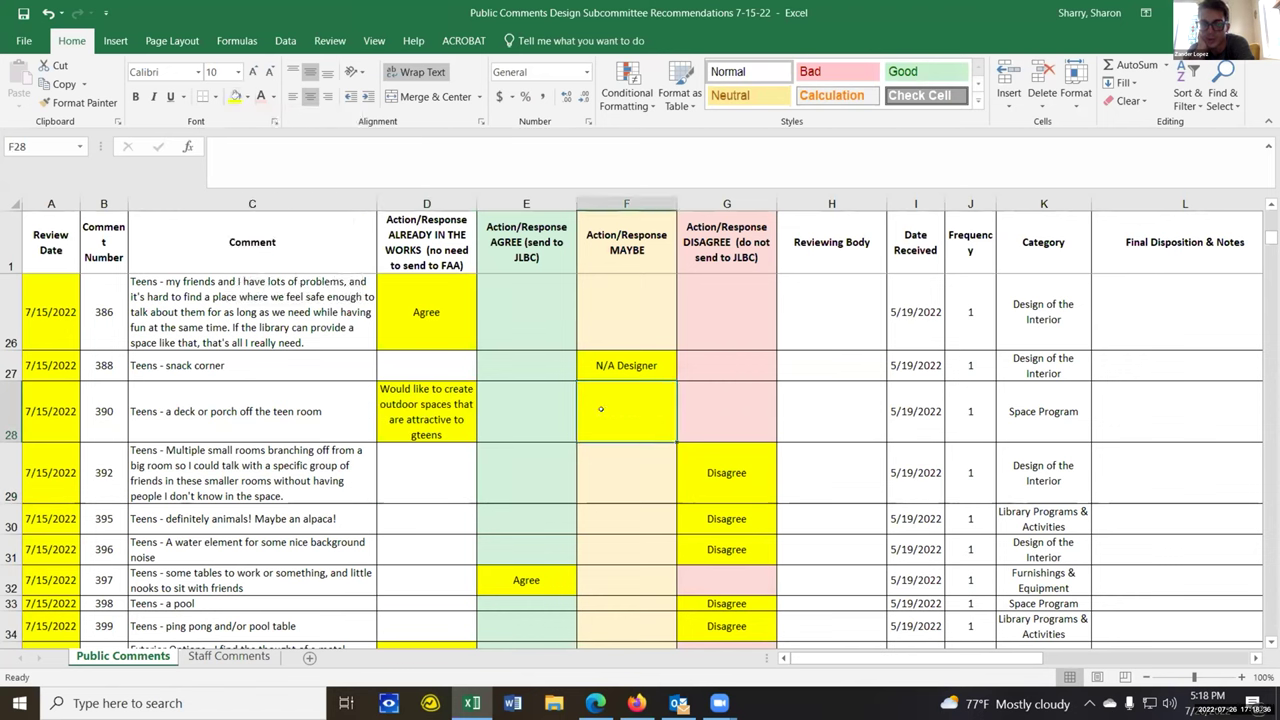
key("Return")
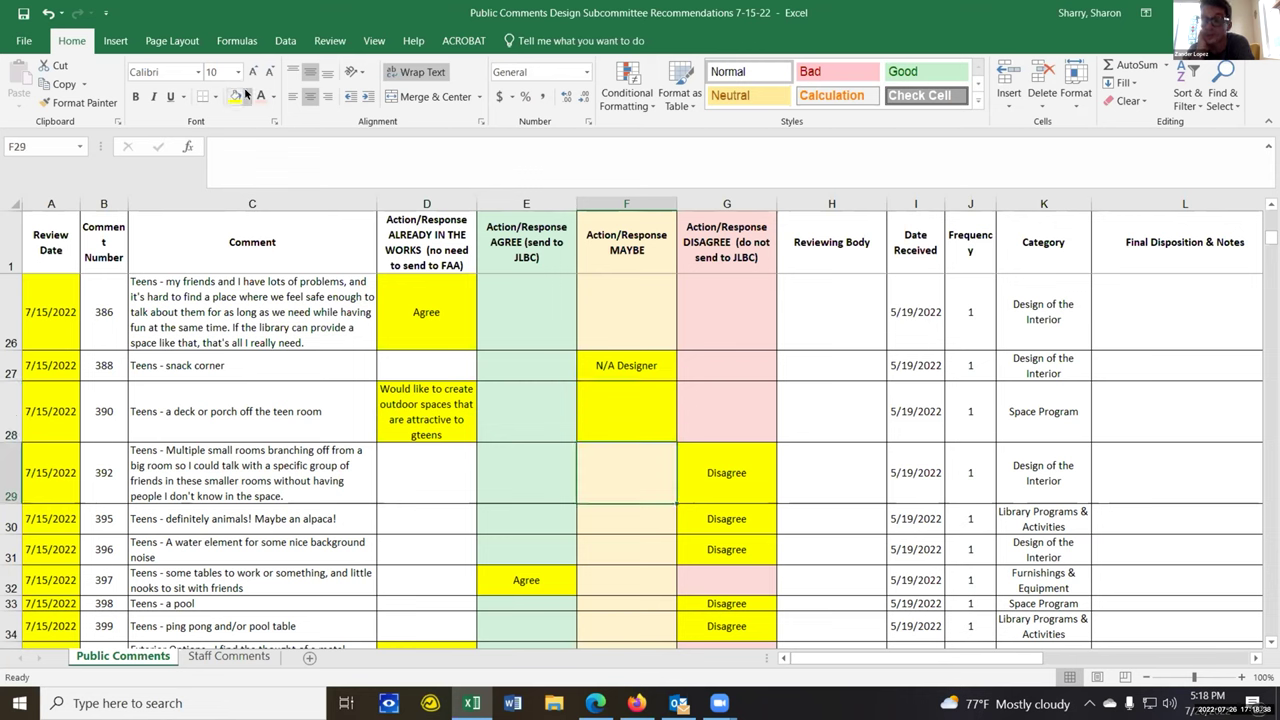
left_click(247, 97)
left_click(306, 135)
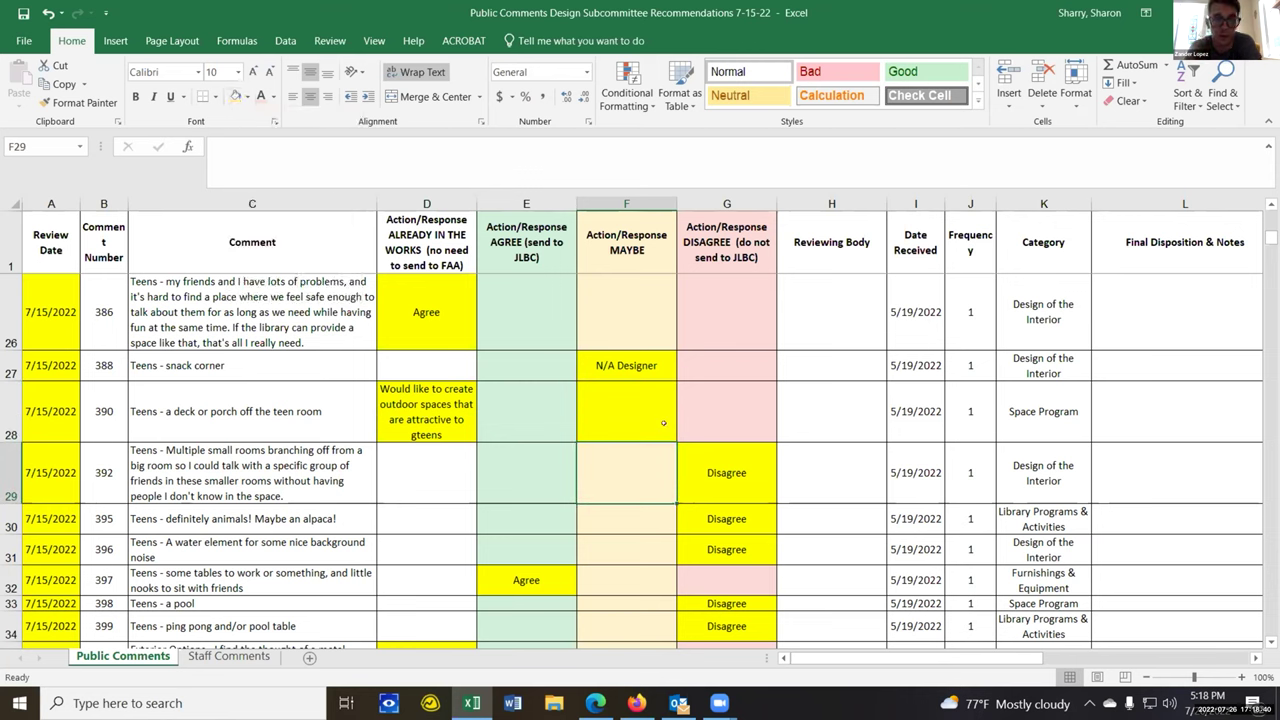
key("Up")
left_click(233, 96)
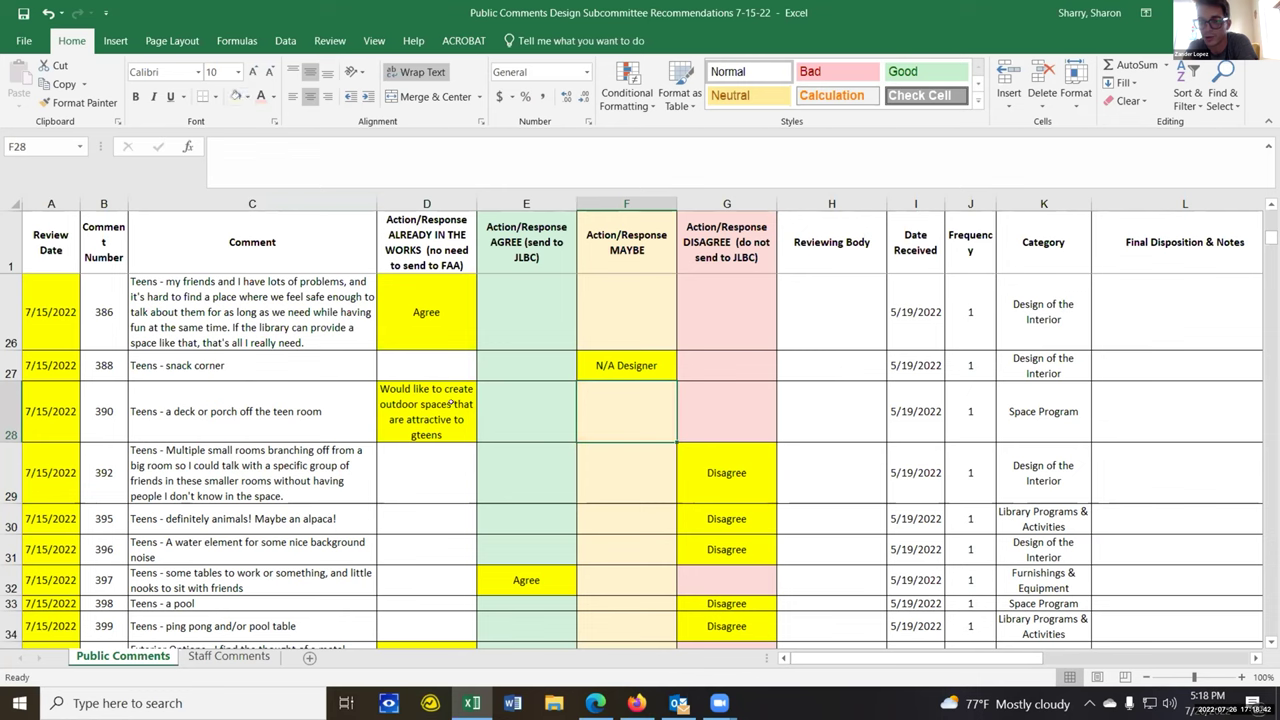
Correct "gteens" to "teens" in comment 390's ALREADY IN THE WORKS response.
left_click(611, 472)
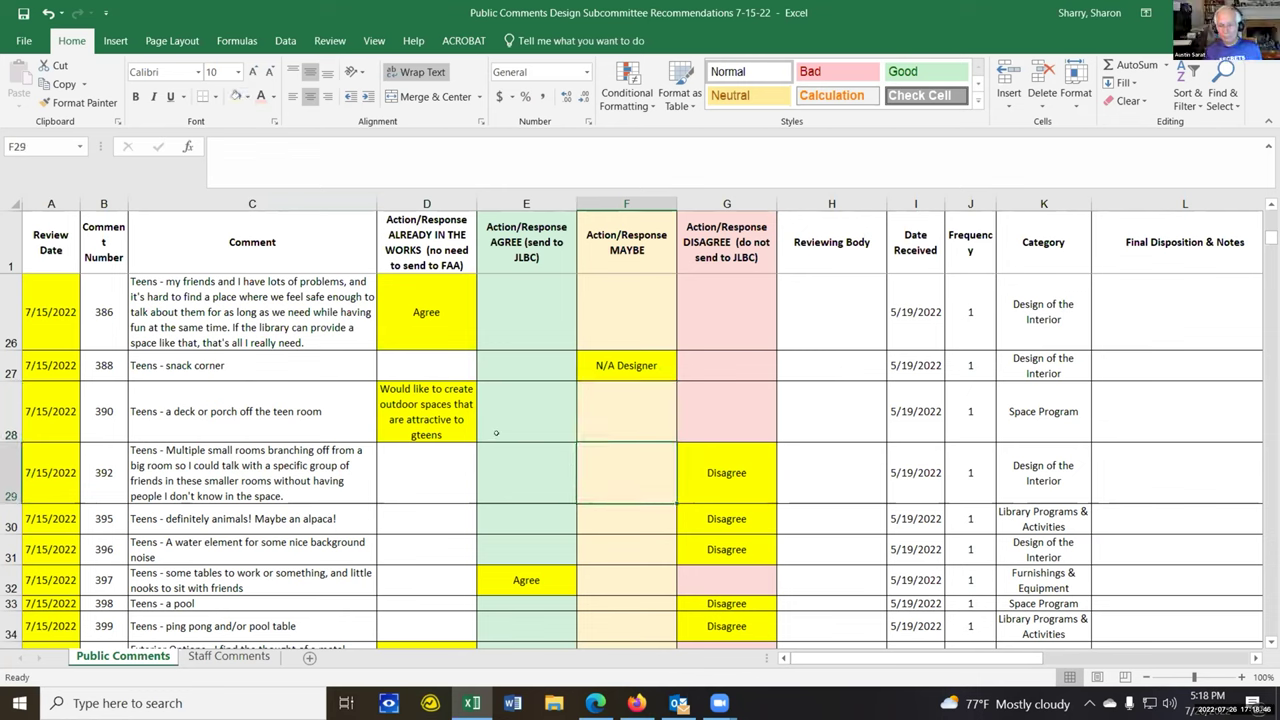
double_click(413, 435)
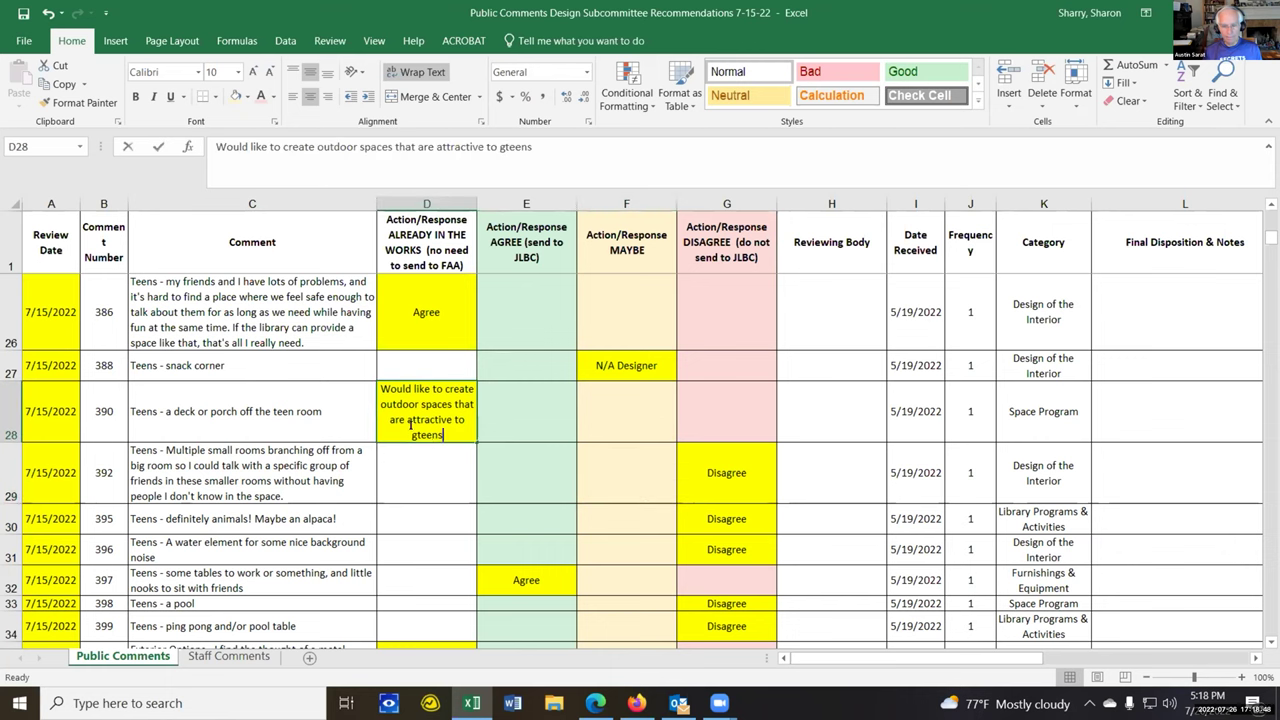
left_click(599, 401)
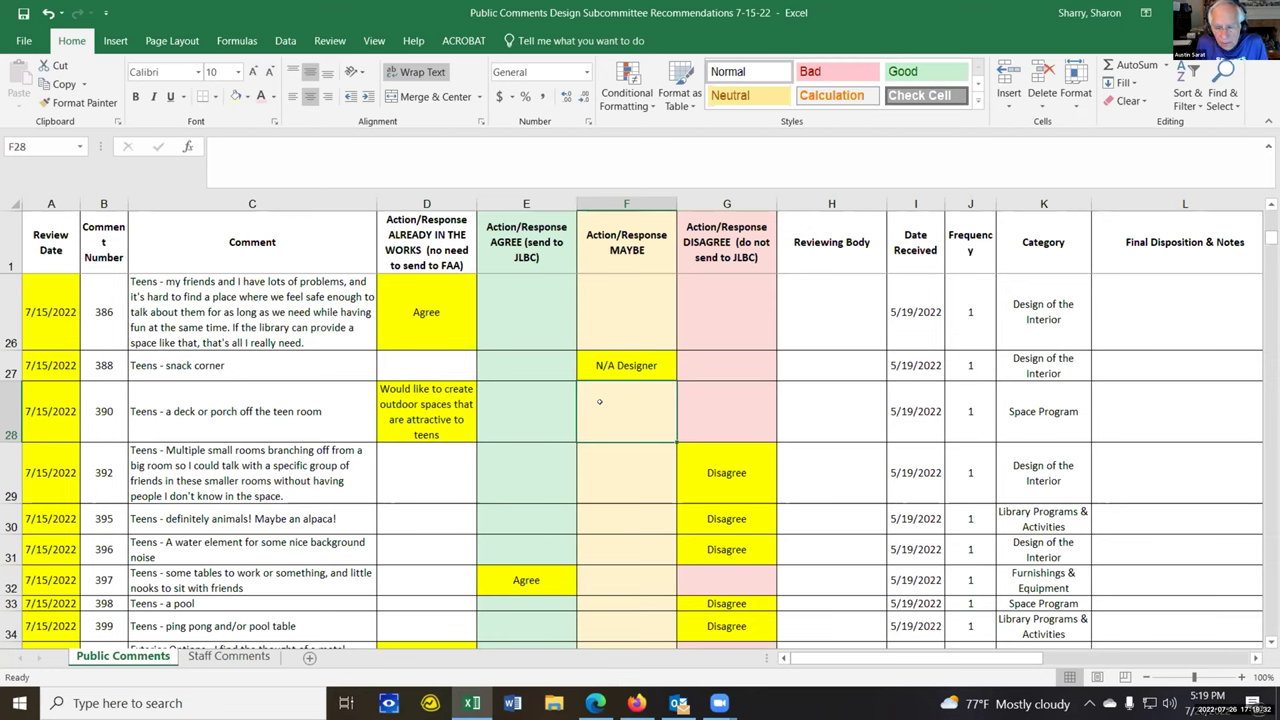
Append ", but no deck" to comment 390's ALREADY IN THE WORKS response.
left_click(455, 428)
double_click(455, 428)
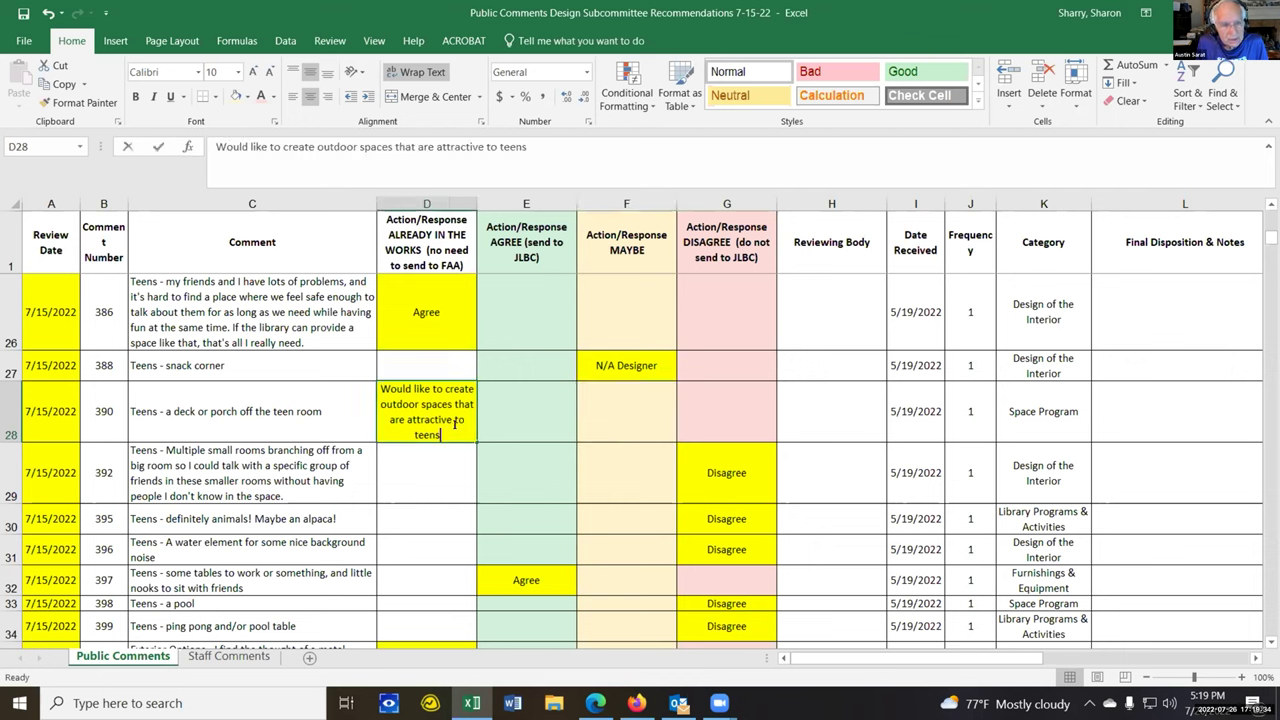
type(", but")
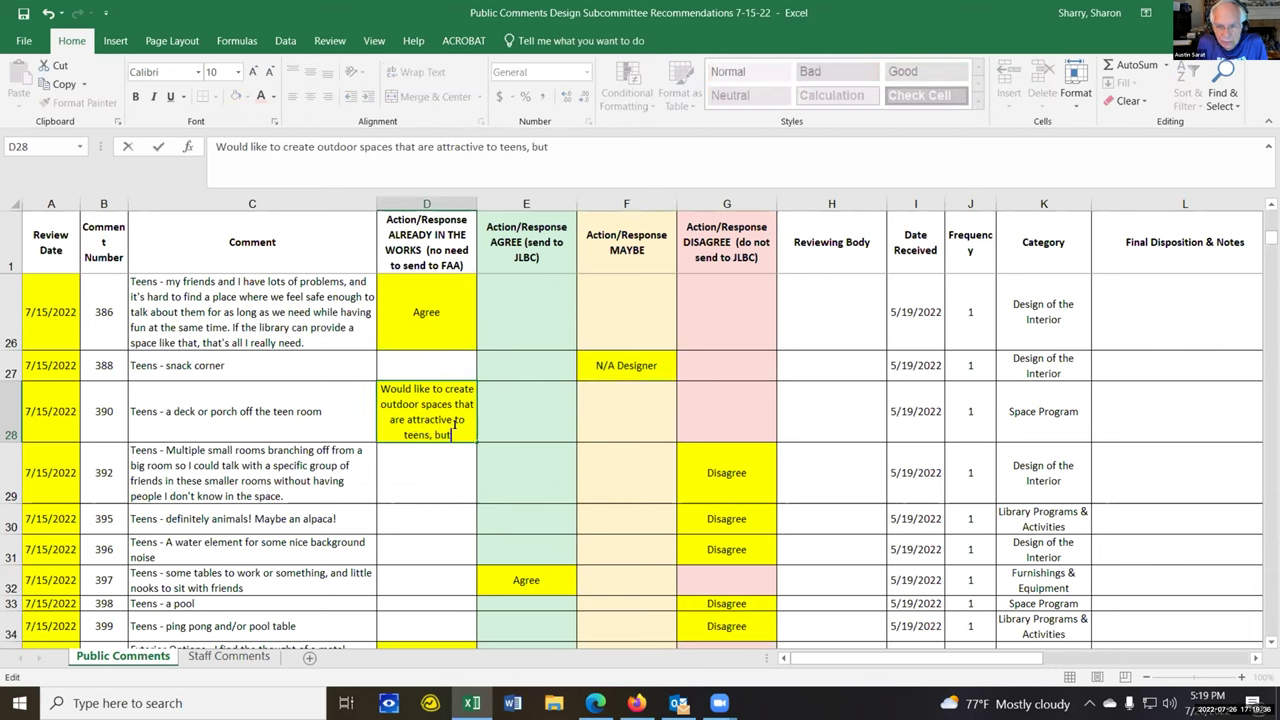
type(" nno deck")
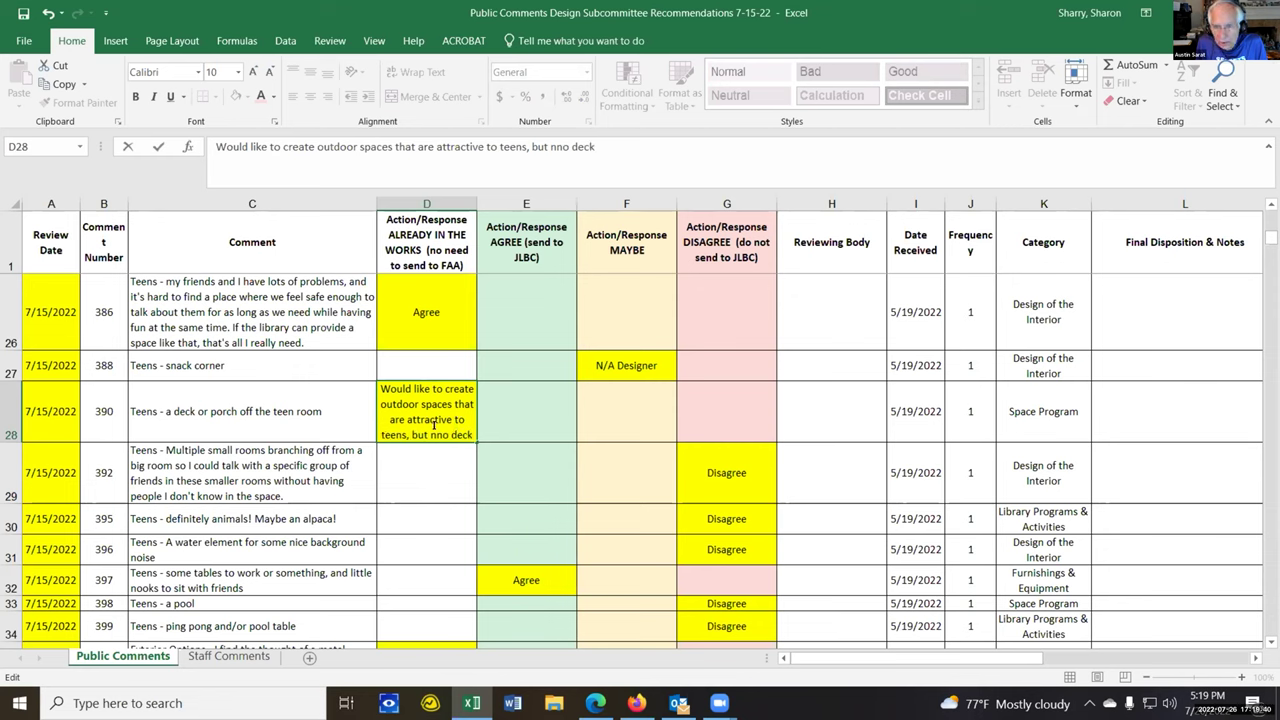
key("BackSpace")
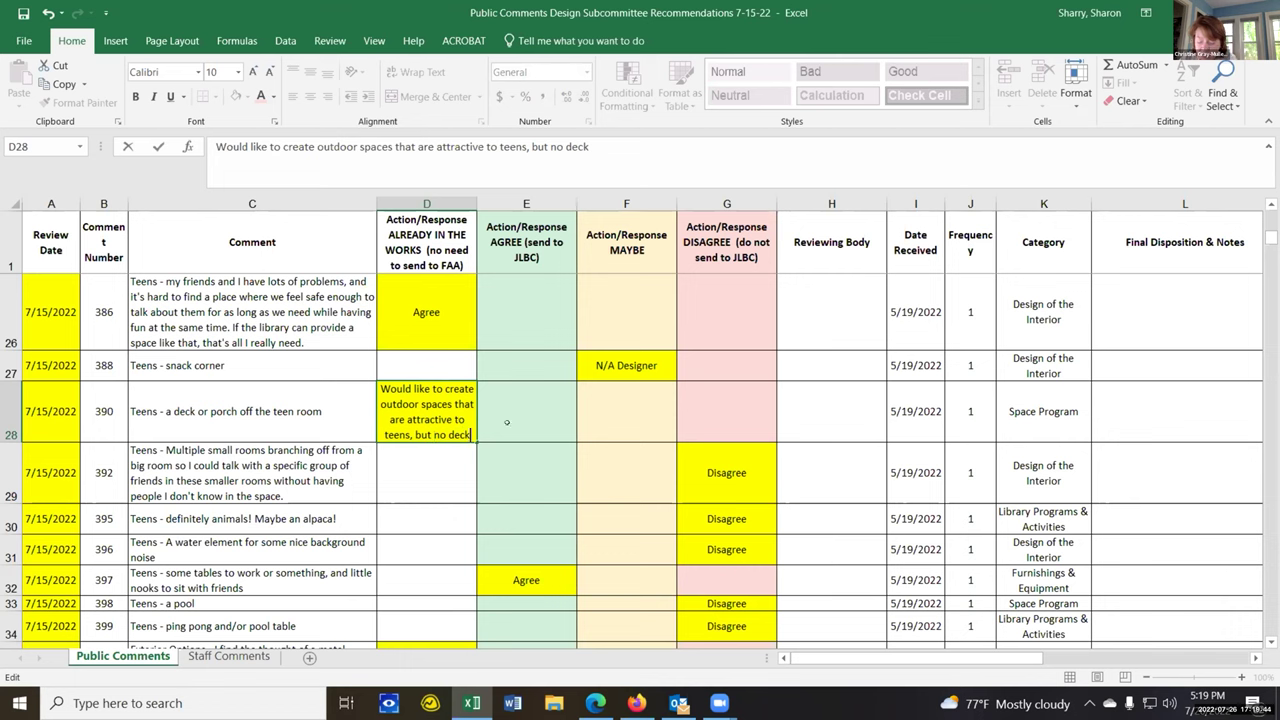
left_click(589, 410)
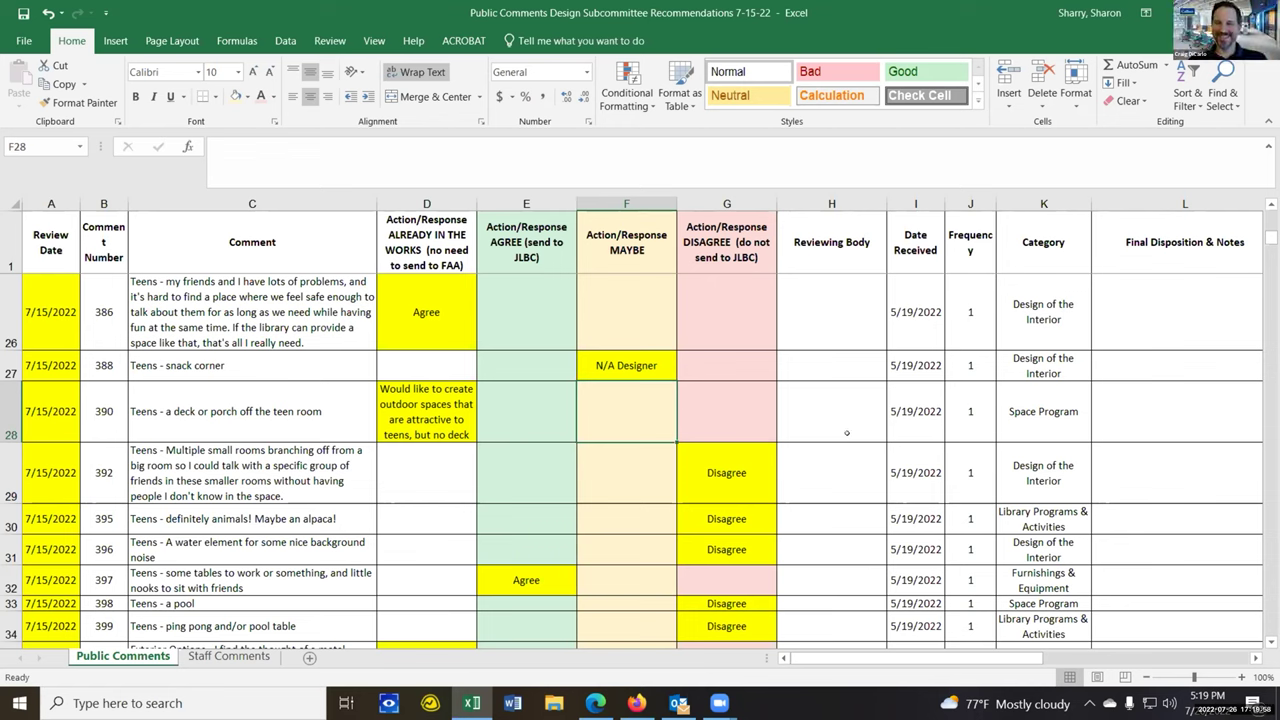
Move comment 388's "N/A Designer" response (snack corner) from the MAYBE column to the ALREADY IN THE WORKS column.
left_click(625, 362)
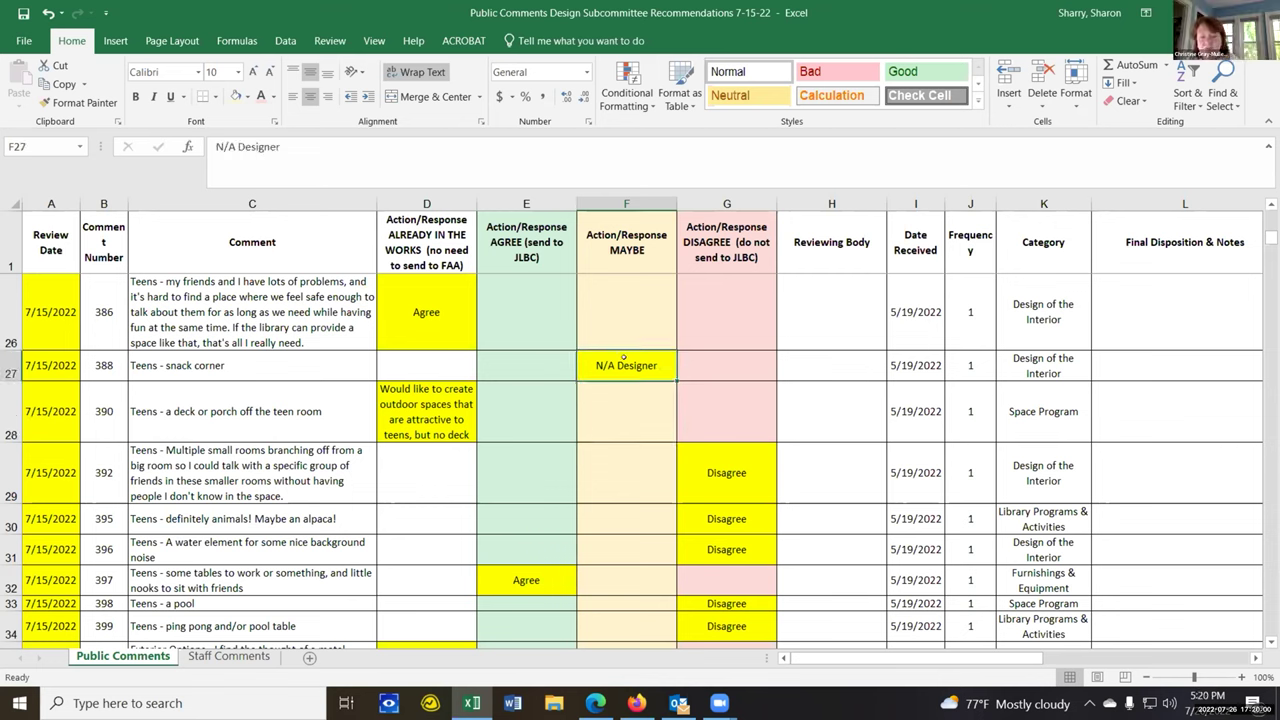
left_click(59, 62)
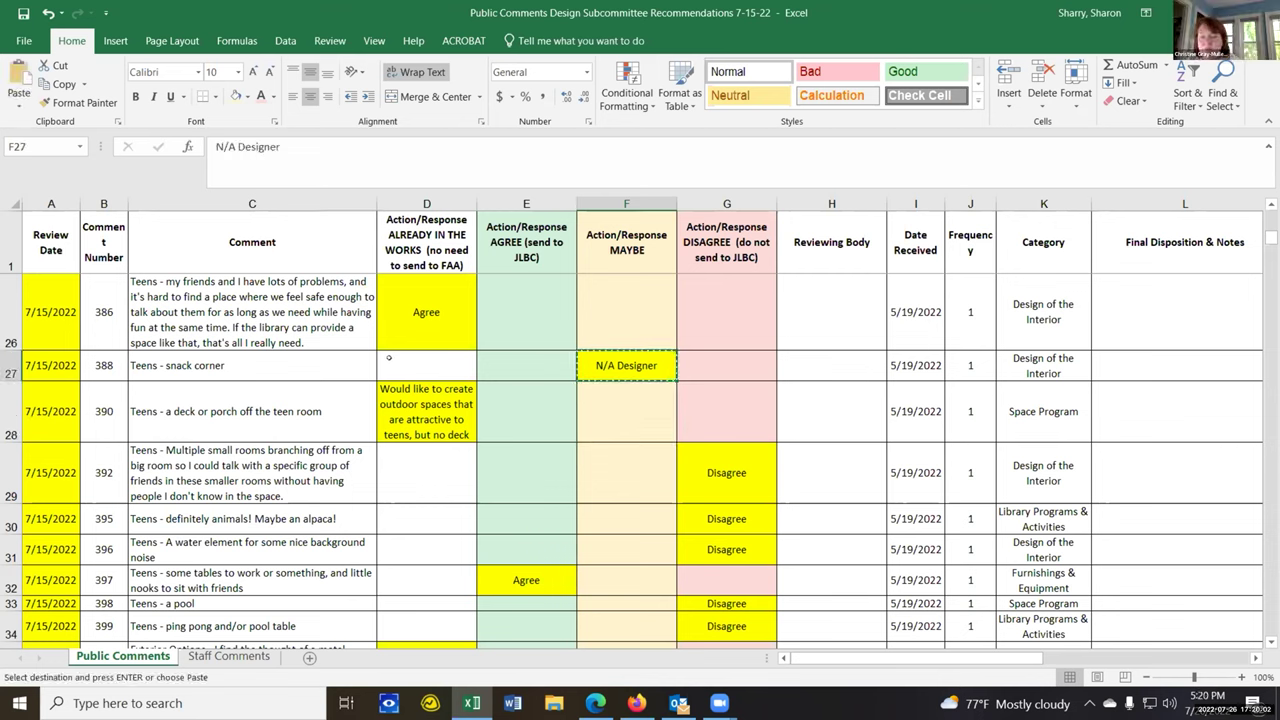
key("Left")
key("Left")
left_click(20, 74)
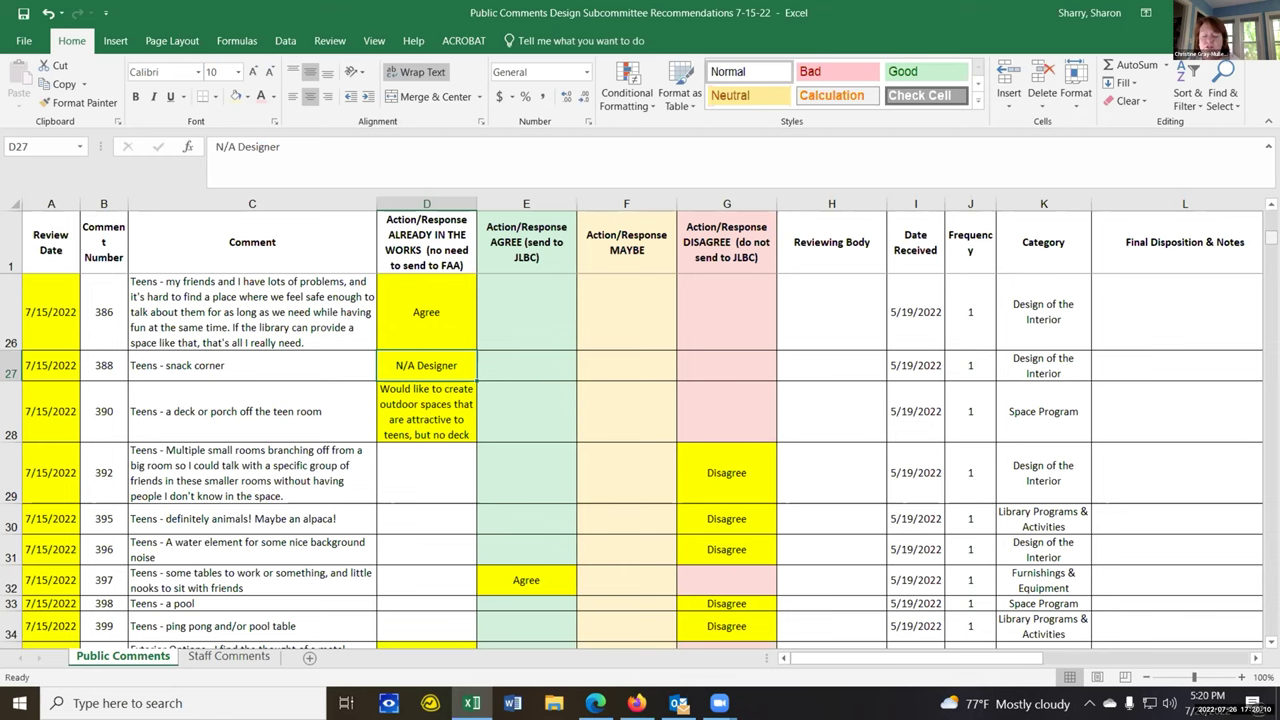
Review the ALREADY IN THE WORKS column from the first public comment down through the "Ongoing" responses to the Exterior Options comments.
left_click_drag(1271, 237, 1271, 216)
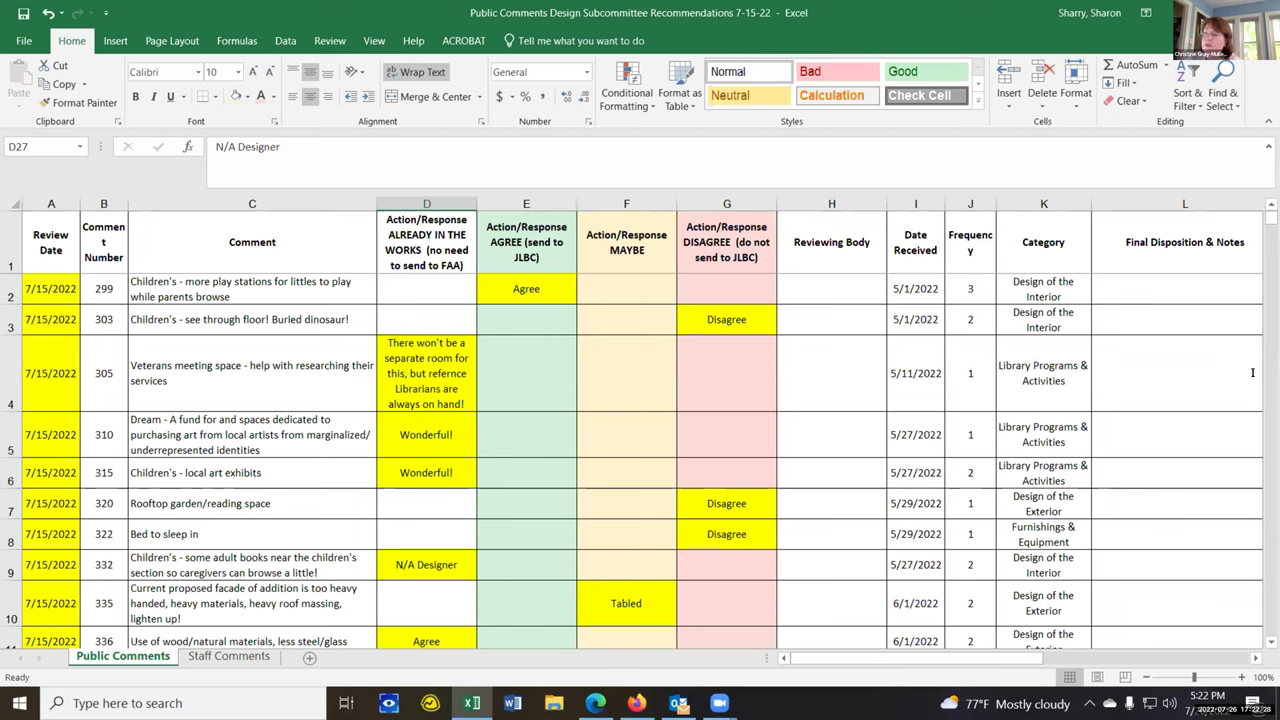
left_click(426, 204)
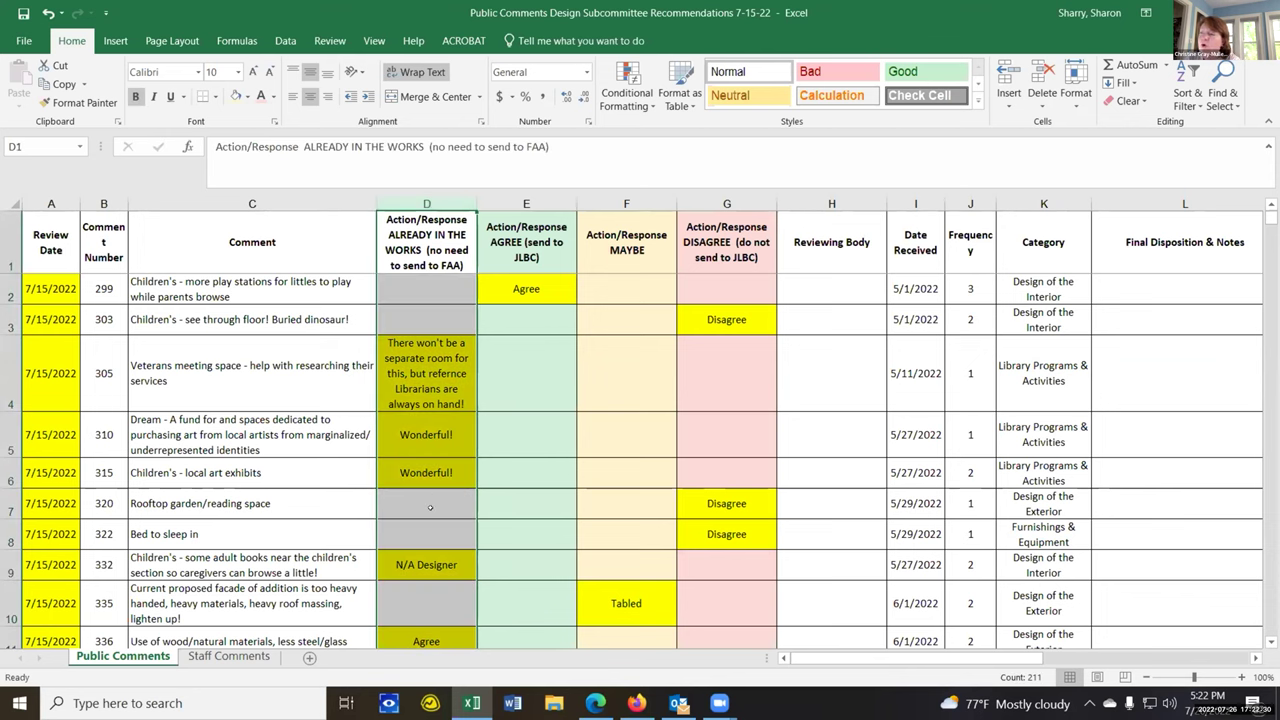
scroll(430, 505, "down", 12)
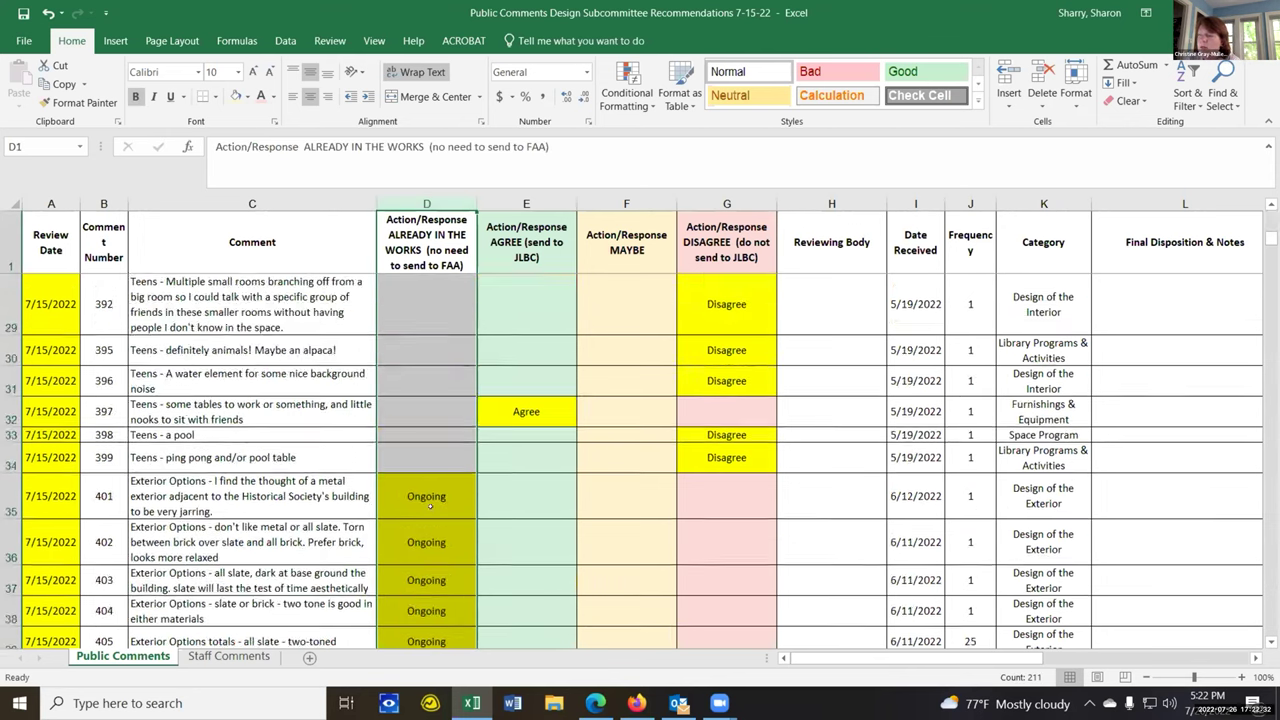
scroll(430, 505, "up", 3)
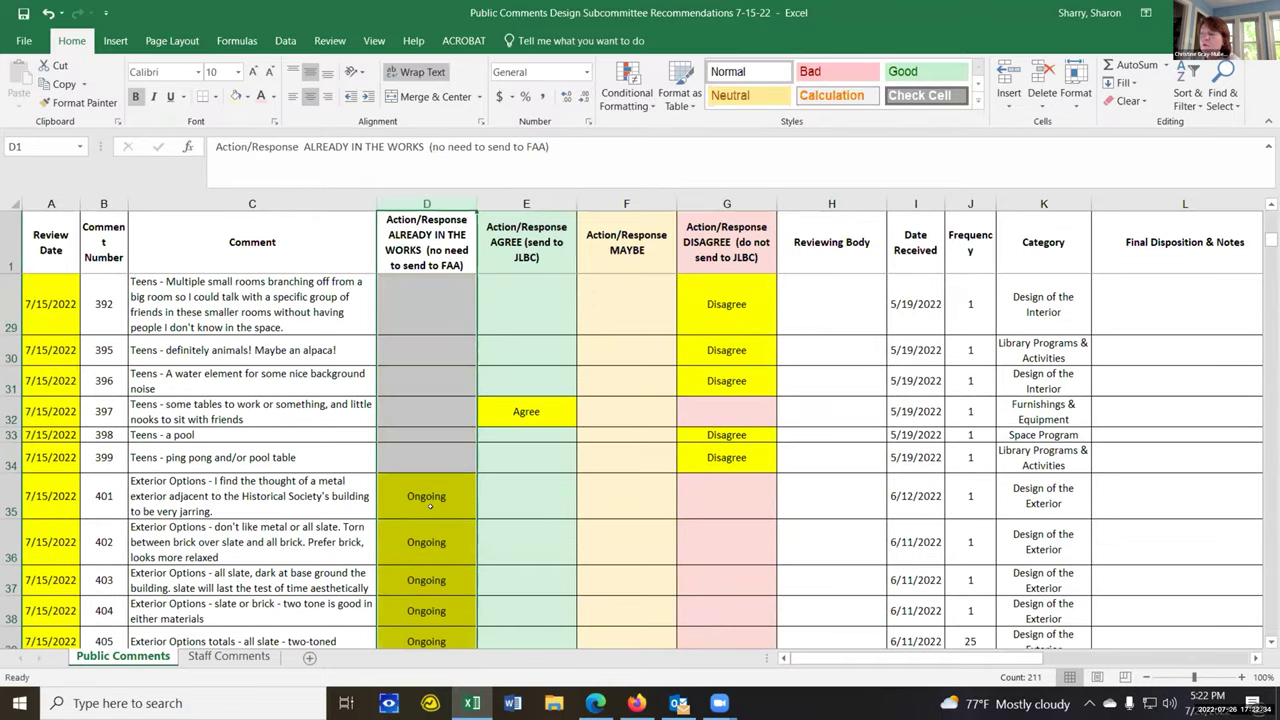
left_click(409, 496)
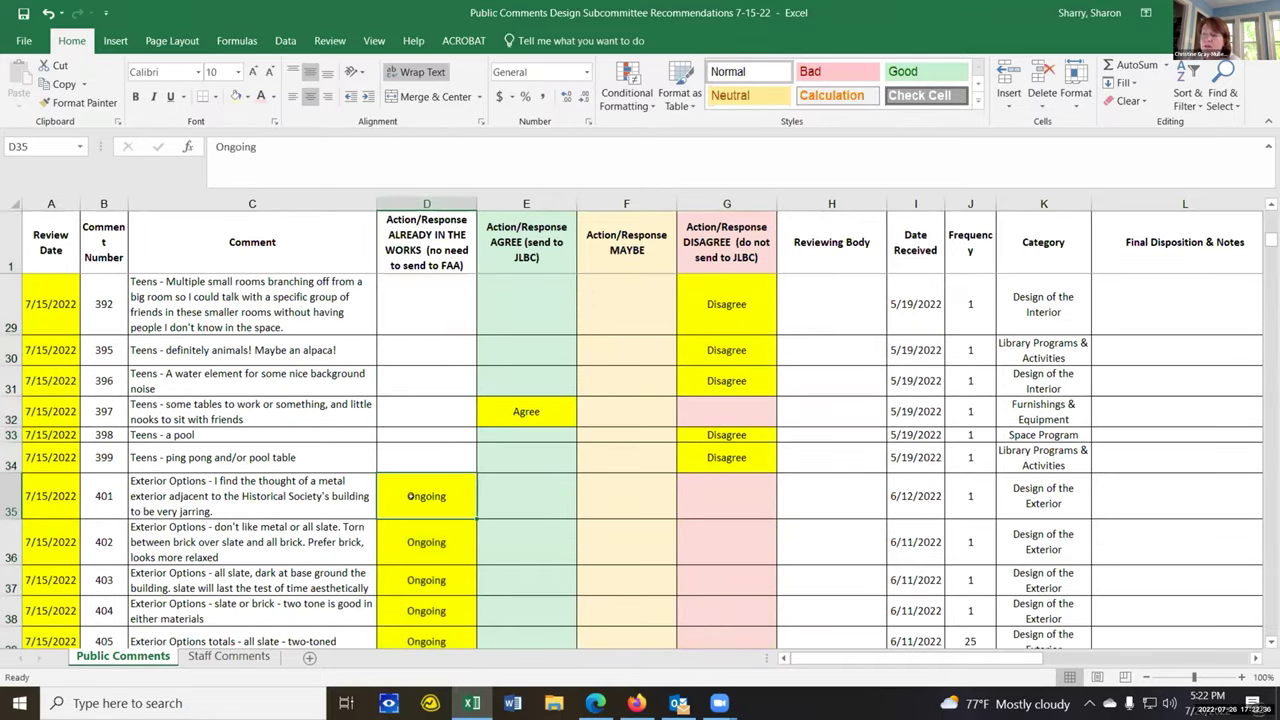
scroll(442, 505, "down", 3)
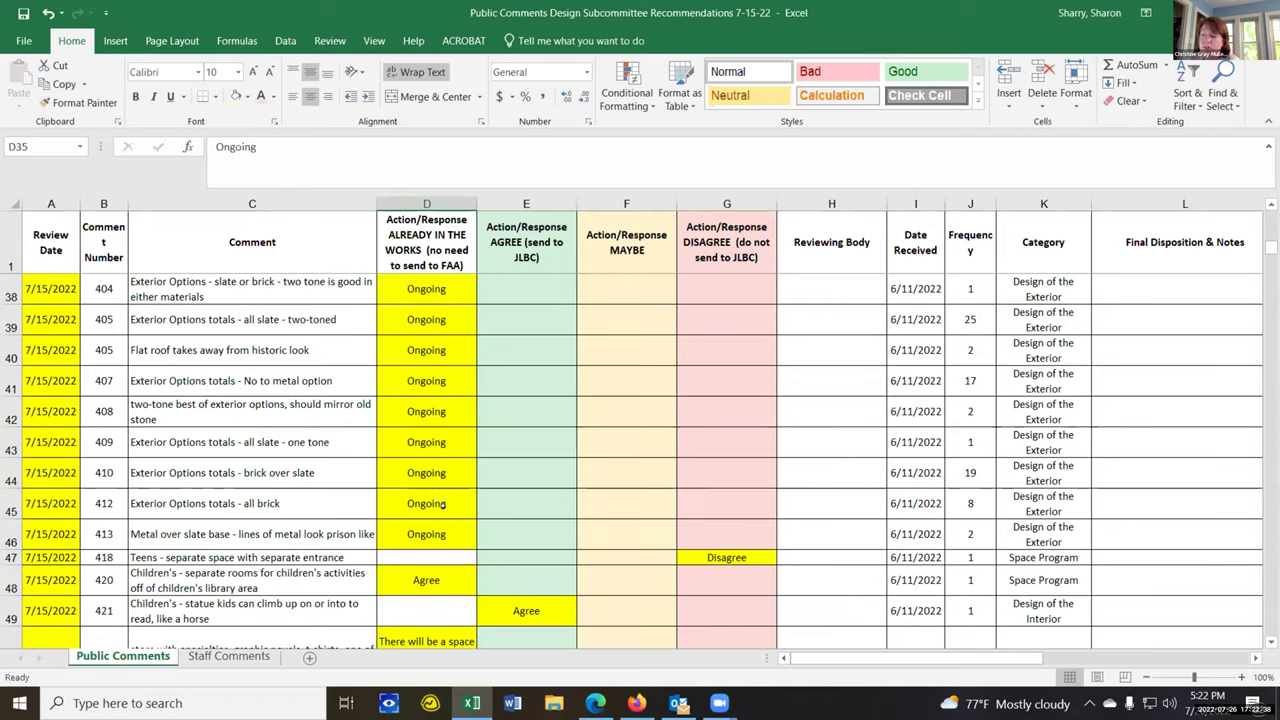